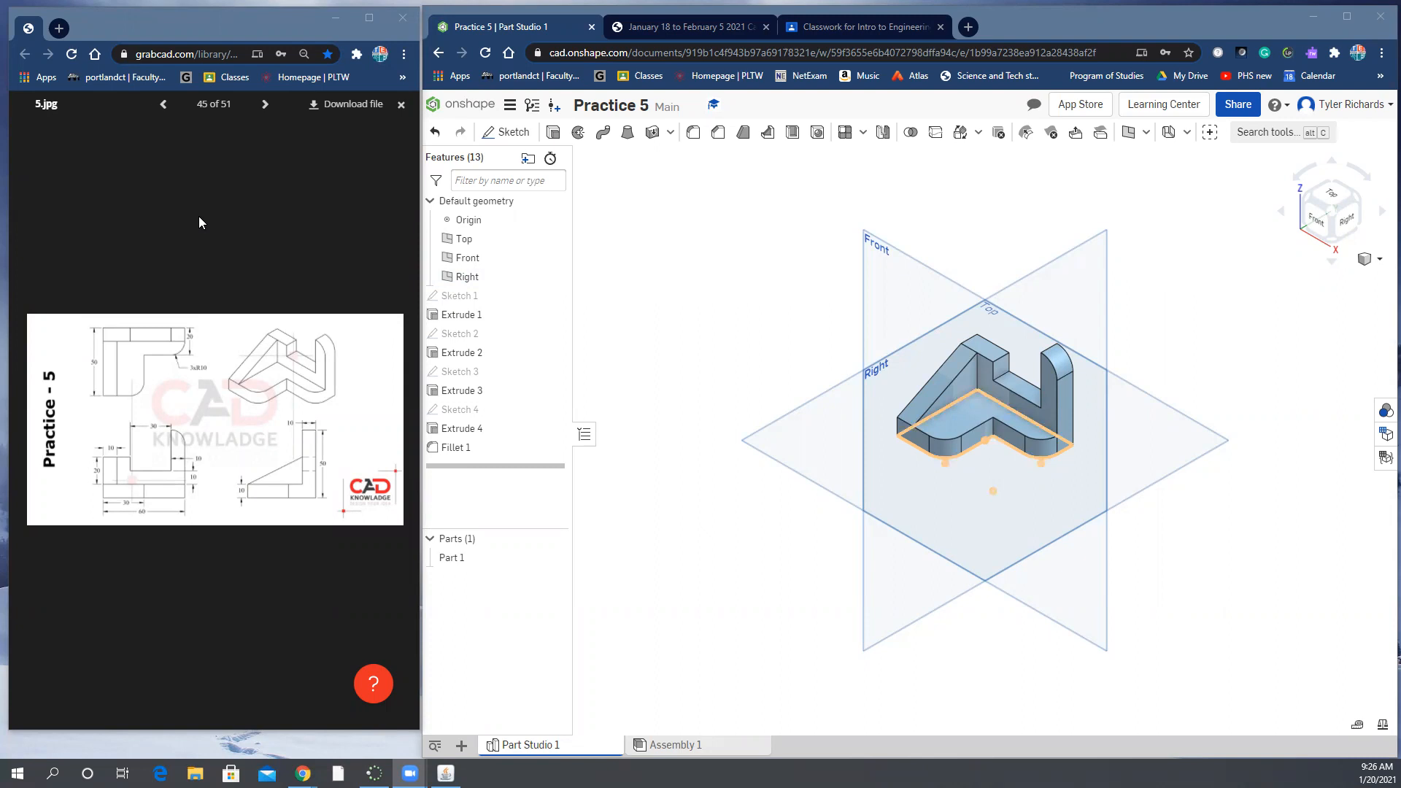
# Enlarge the Practice 5 reference drawing and examine its views and dimensions.
pyautogui.click(369, 17)
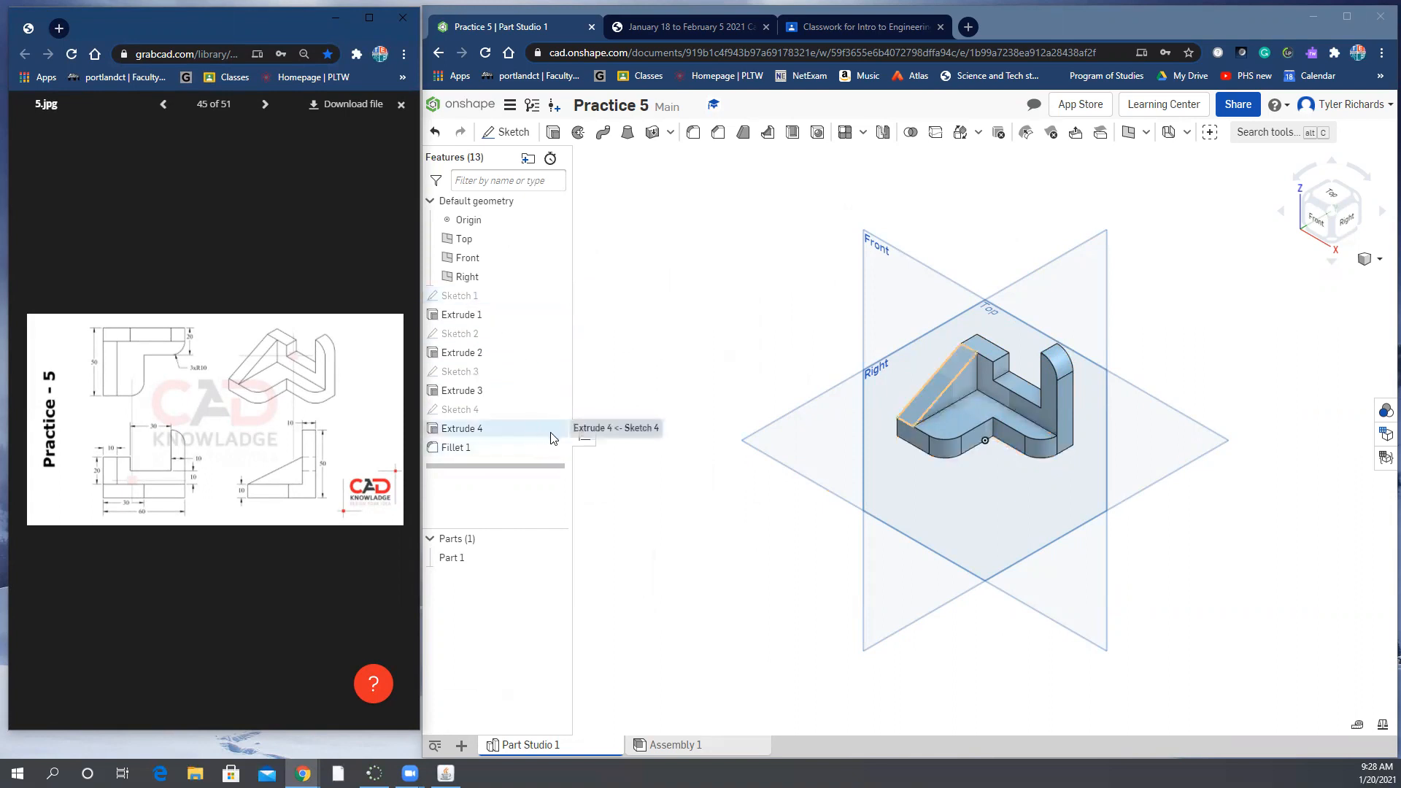
# Suppress Extrude 4, Extrude 3 and Extrude 2 in that order to roll the model back to its base shape.
pyautogui.rightClick(526, 434)
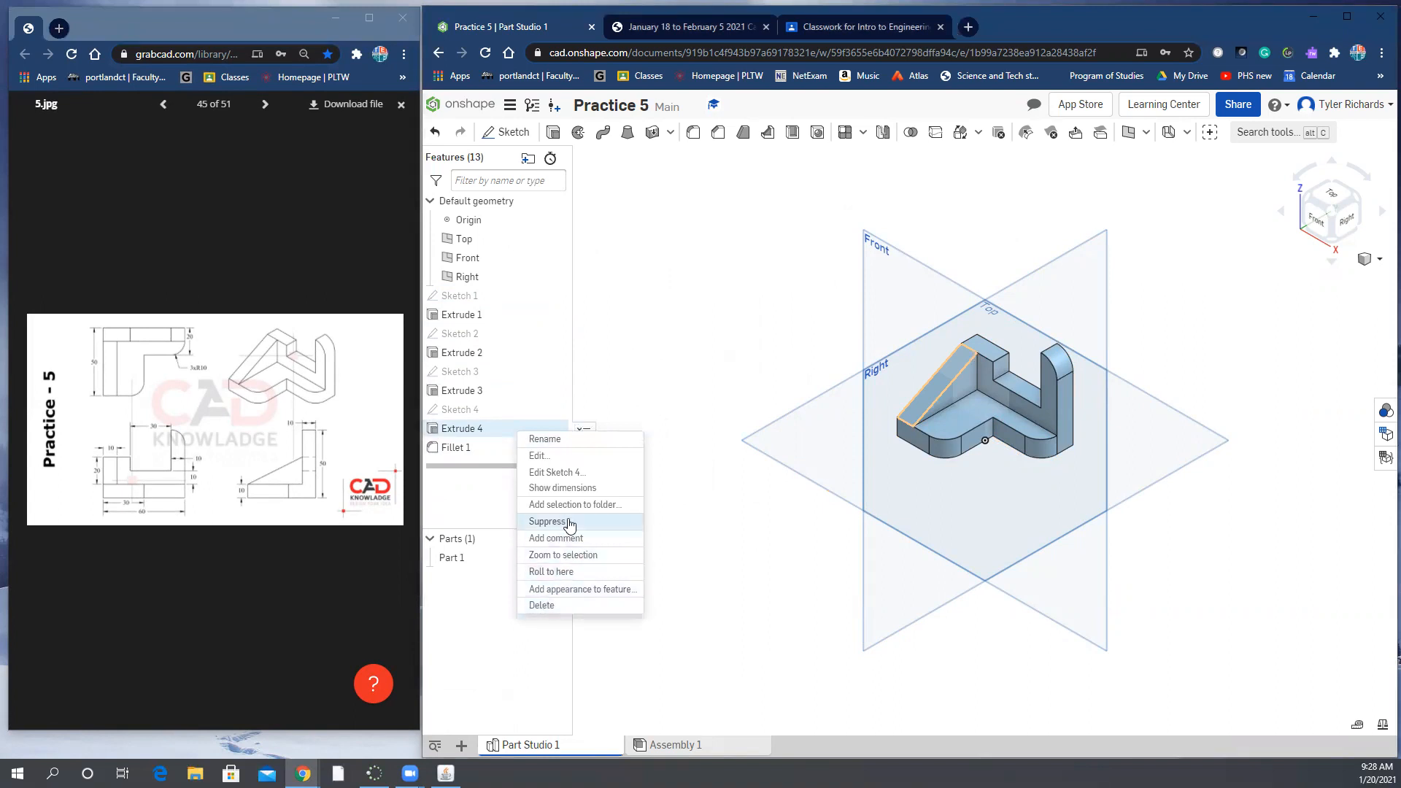
pyautogui.click(548, 521)
pyautogui.rightClick(505, 396)
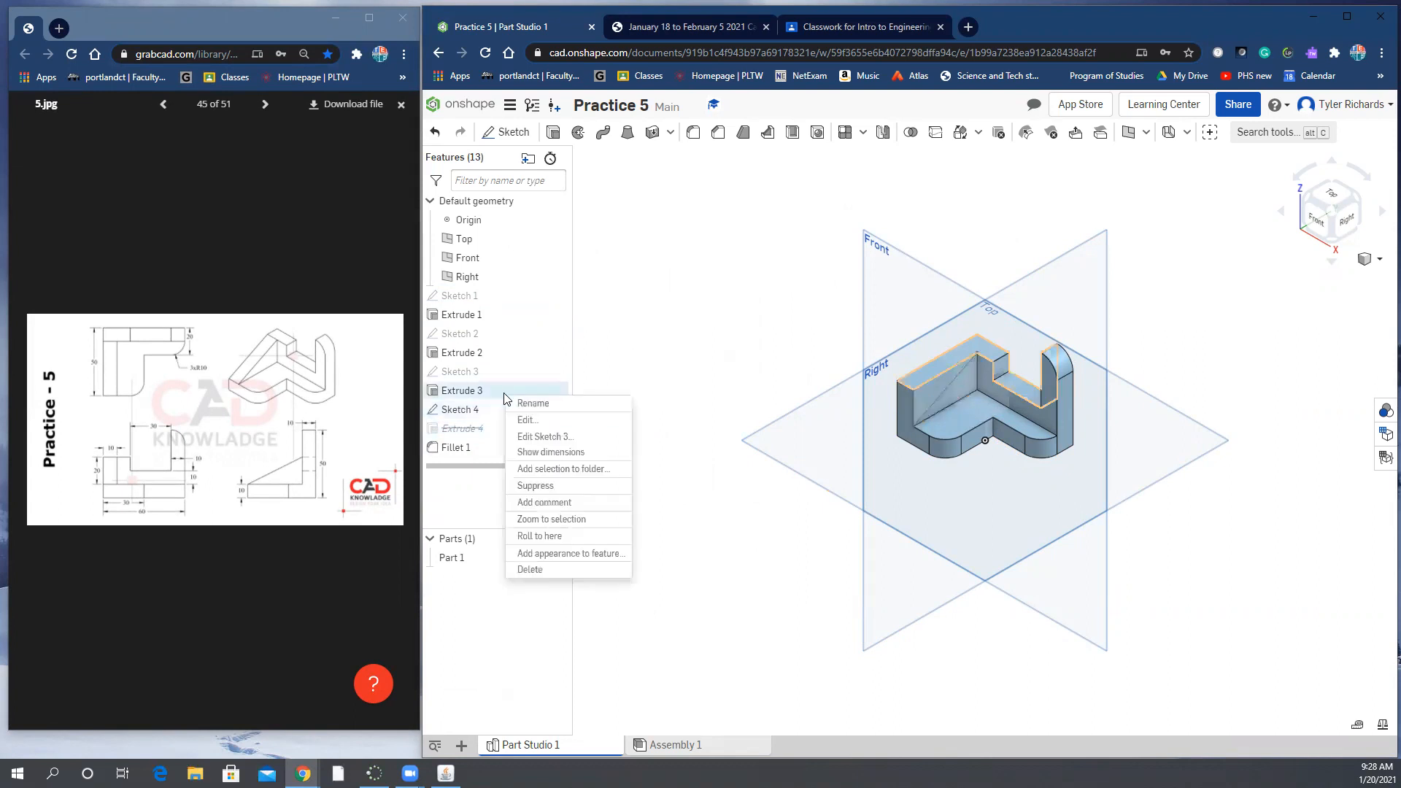
pyautogui.click(547, 485)
pyautogui.rightClick(501, 354)
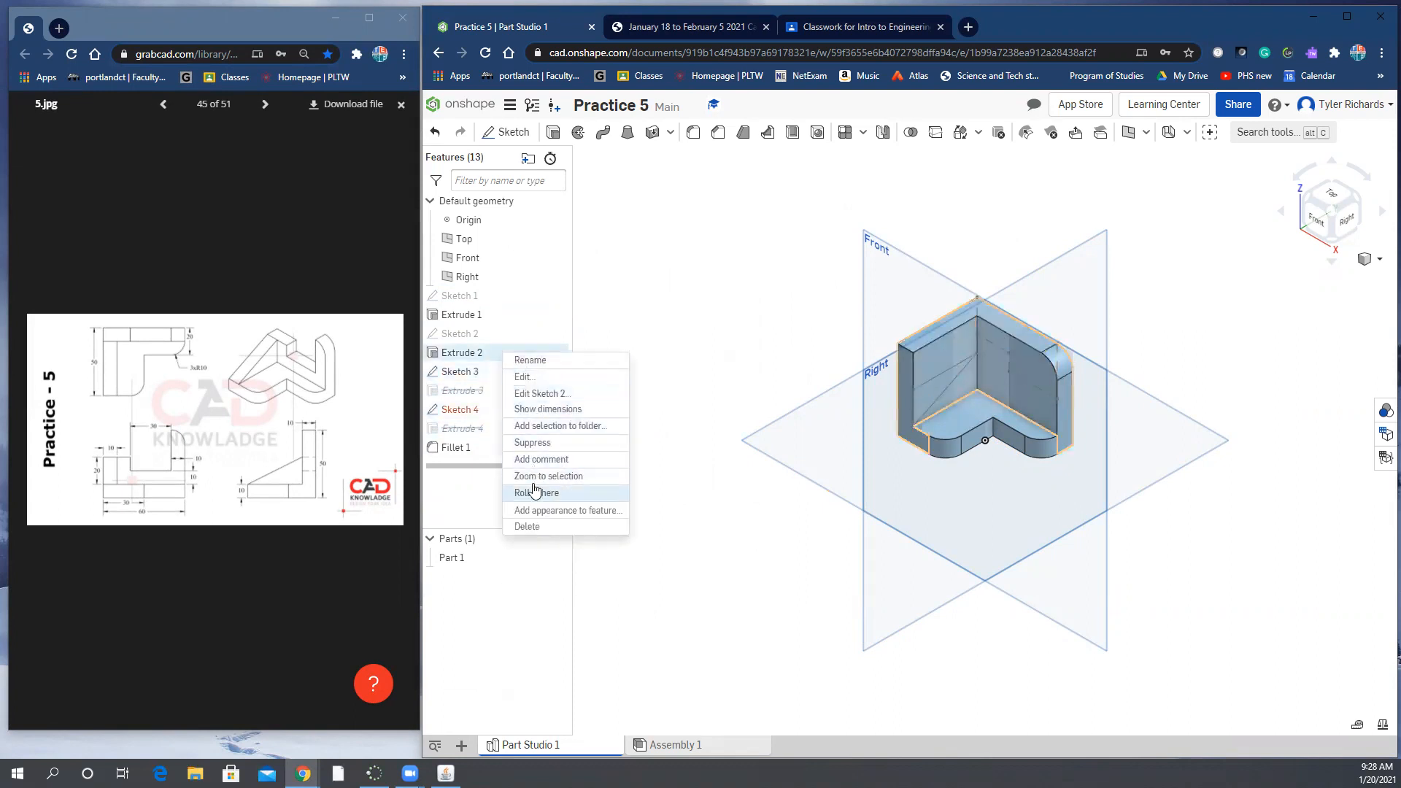
pyautogui.click(544, 444)
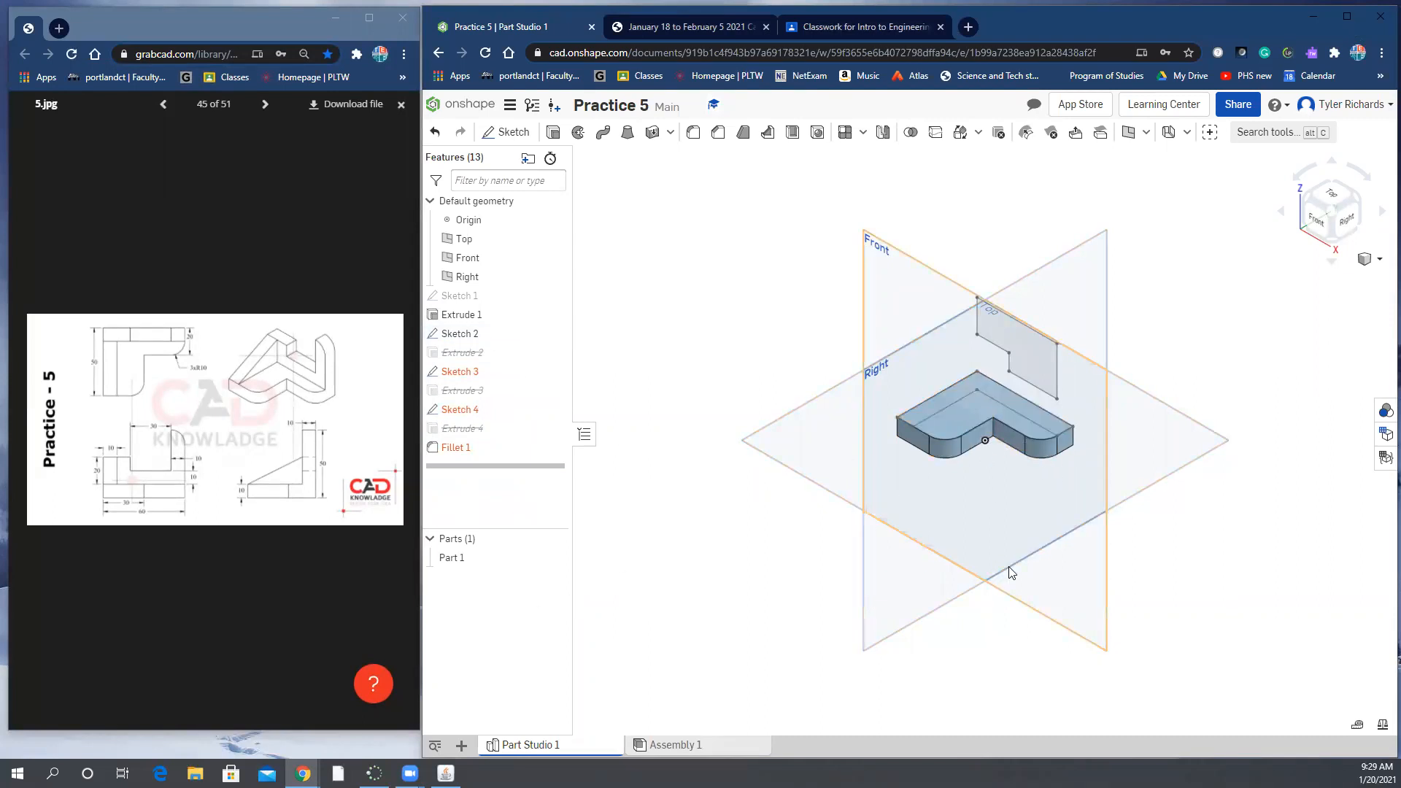
# Compare the L-shaped base with the enlarged reference drawing, and return to the side-by-side layout.
pyautogui.click(369, 17)
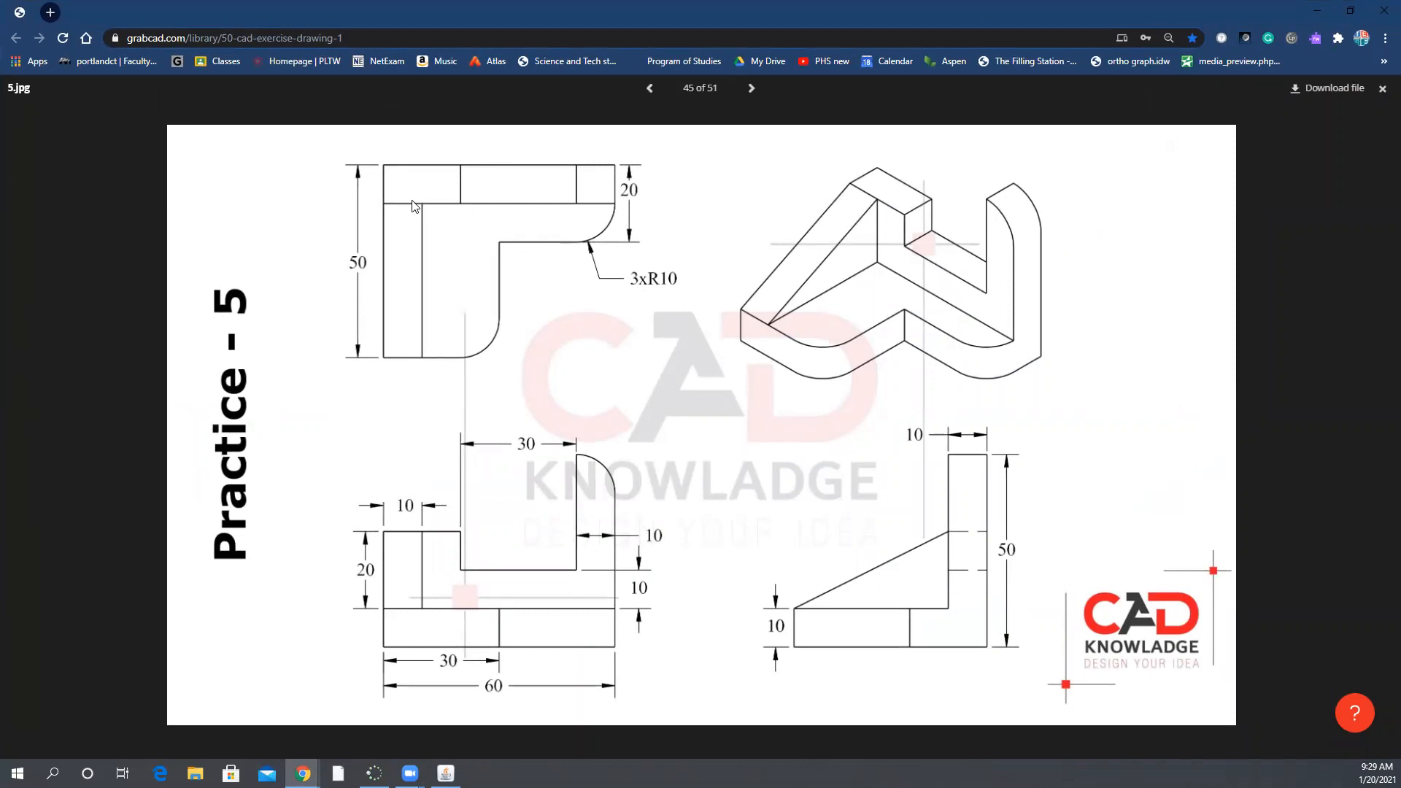
pyautogui.click(1350, 10)
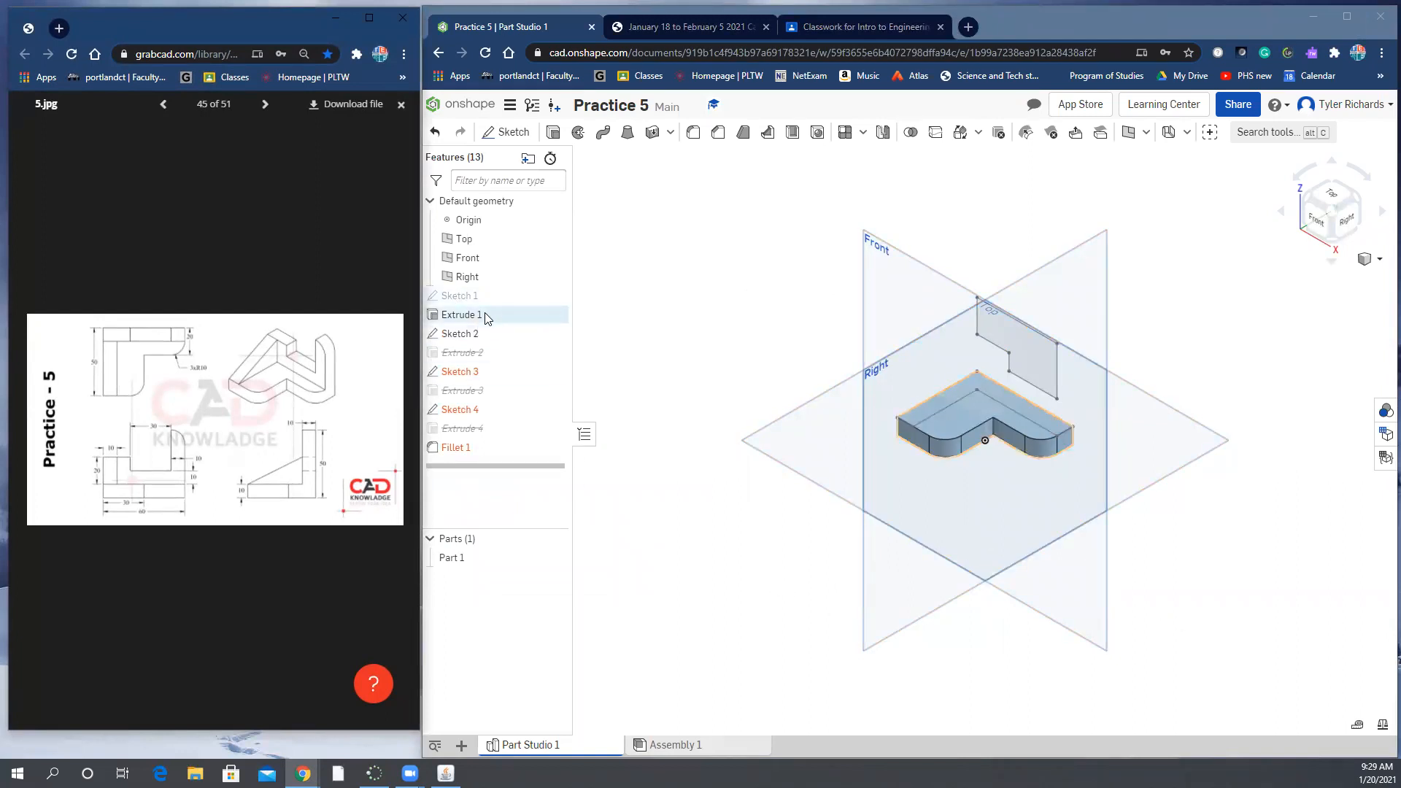
# Unsuppress Extrude 2, Extrude 3 and Extrude 4 to restore the complete part.
pyautogui.rightClick(503, 355)
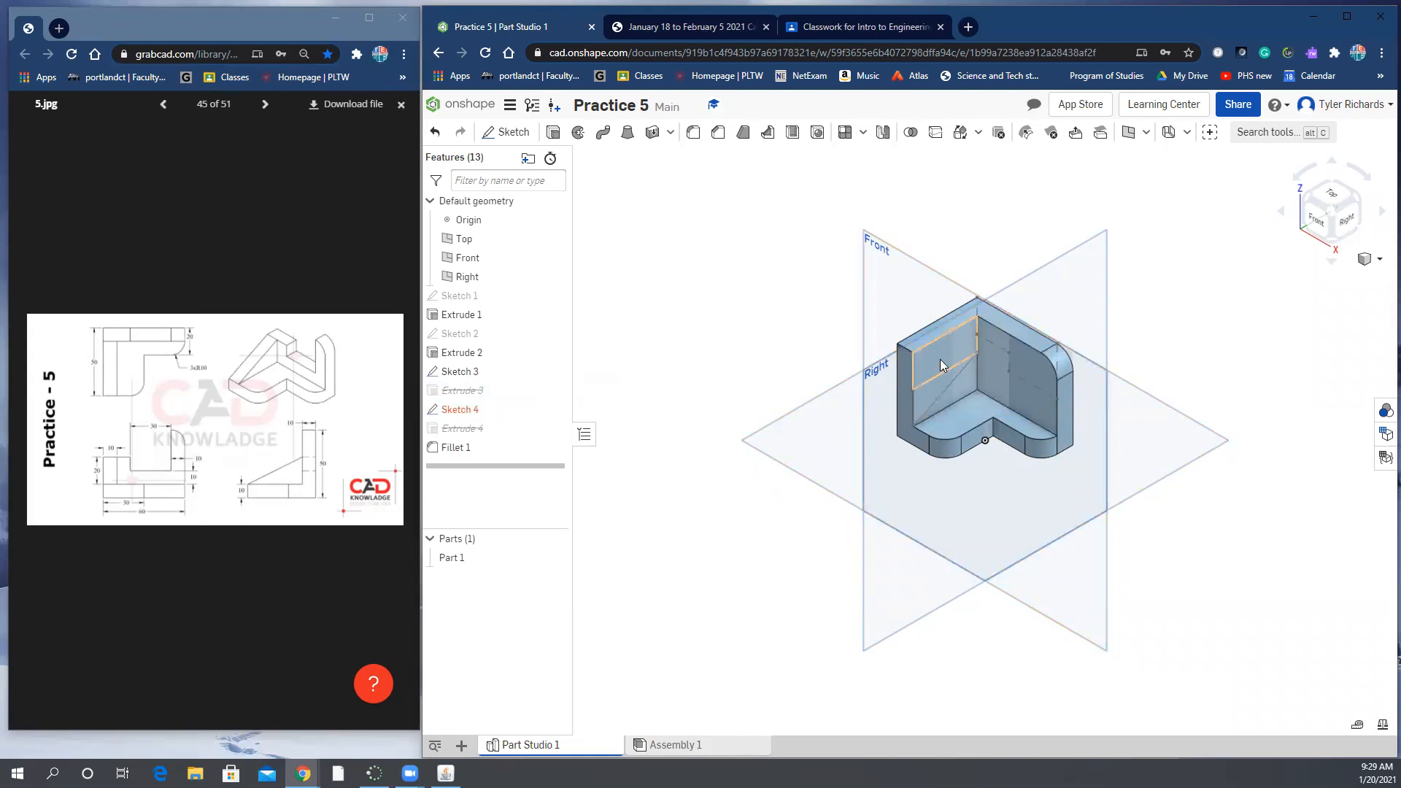
pyautogui.rightClick(478, 395)
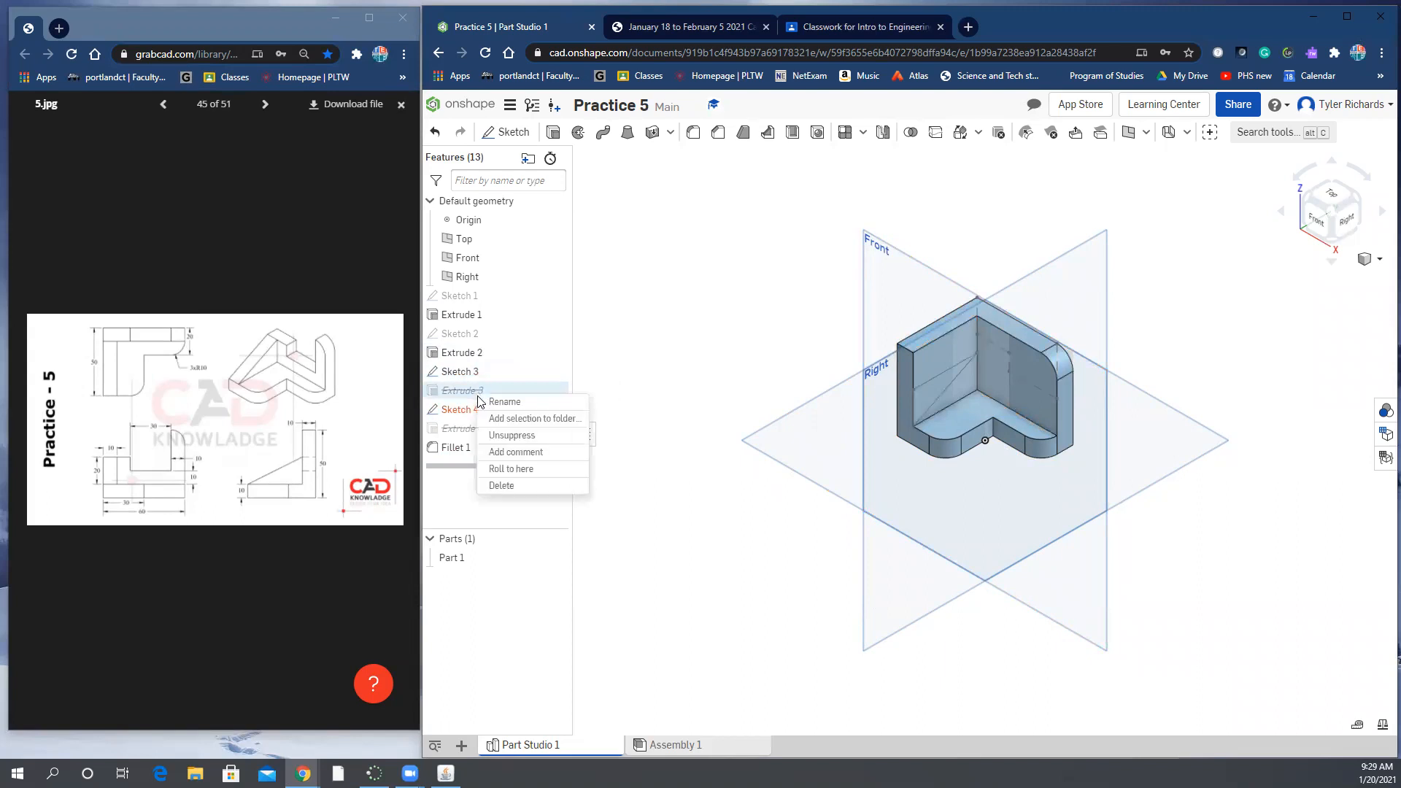
pyautogui.click(514, 435)
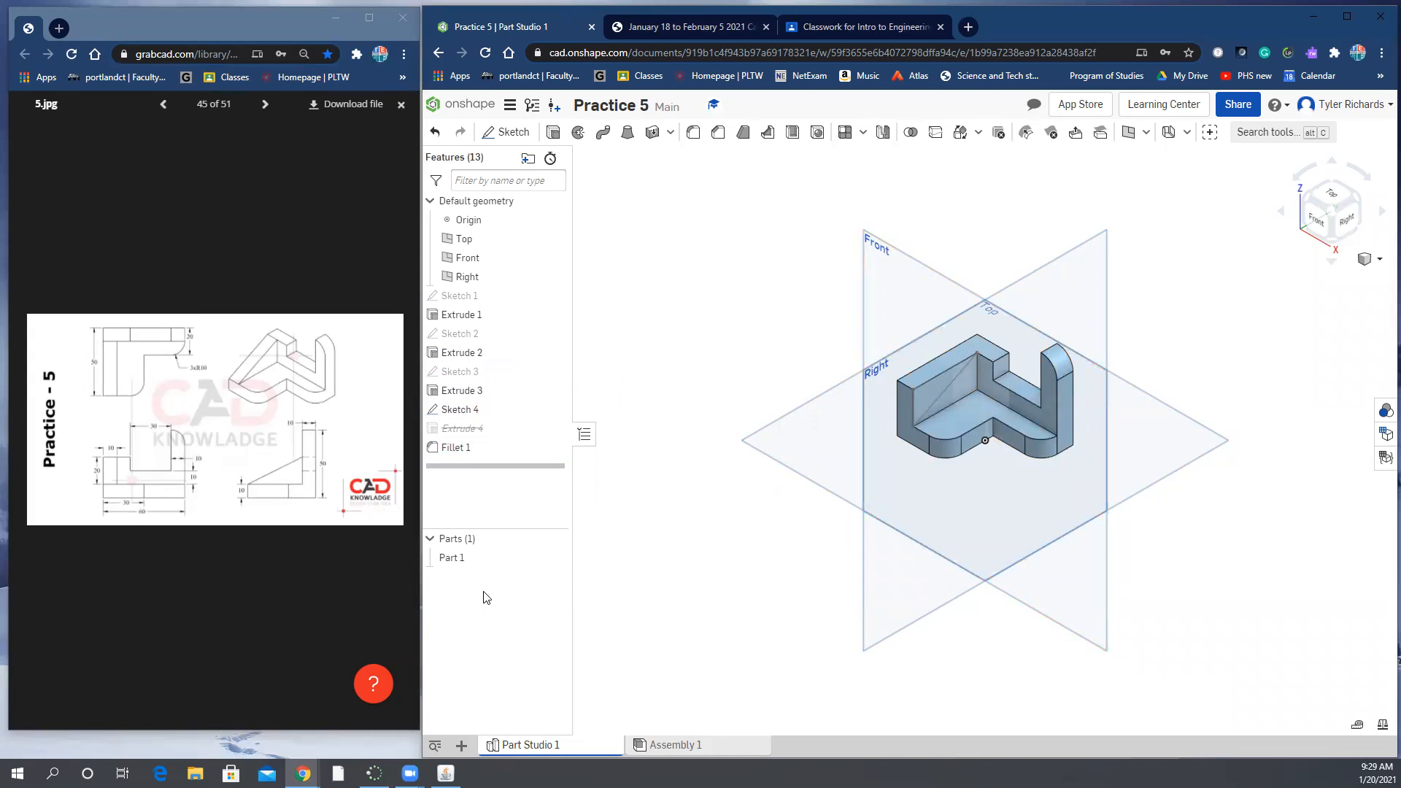
pyautogui.click(475, 431)
pyautogui.rightClick(487, 432)
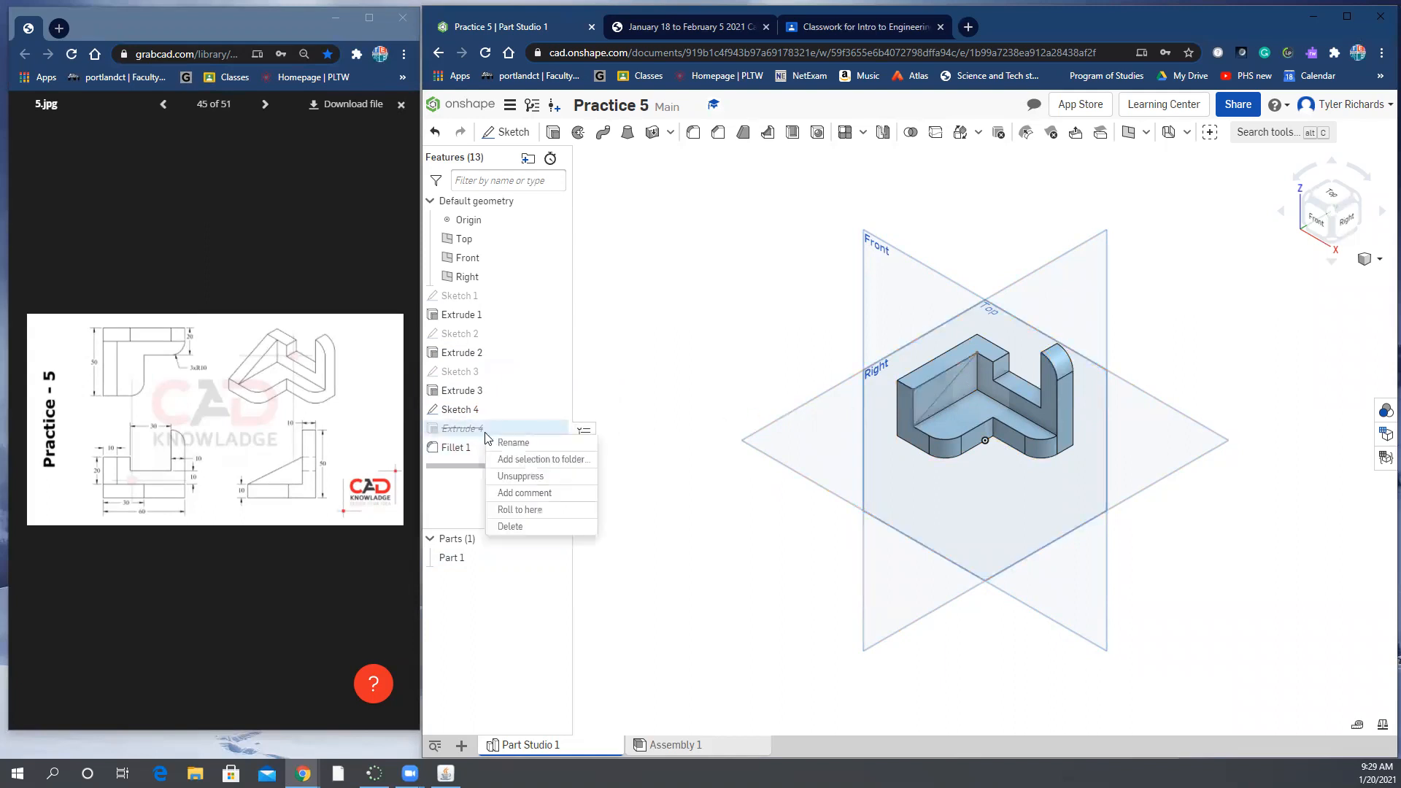
pyautogui.click(521, 476)
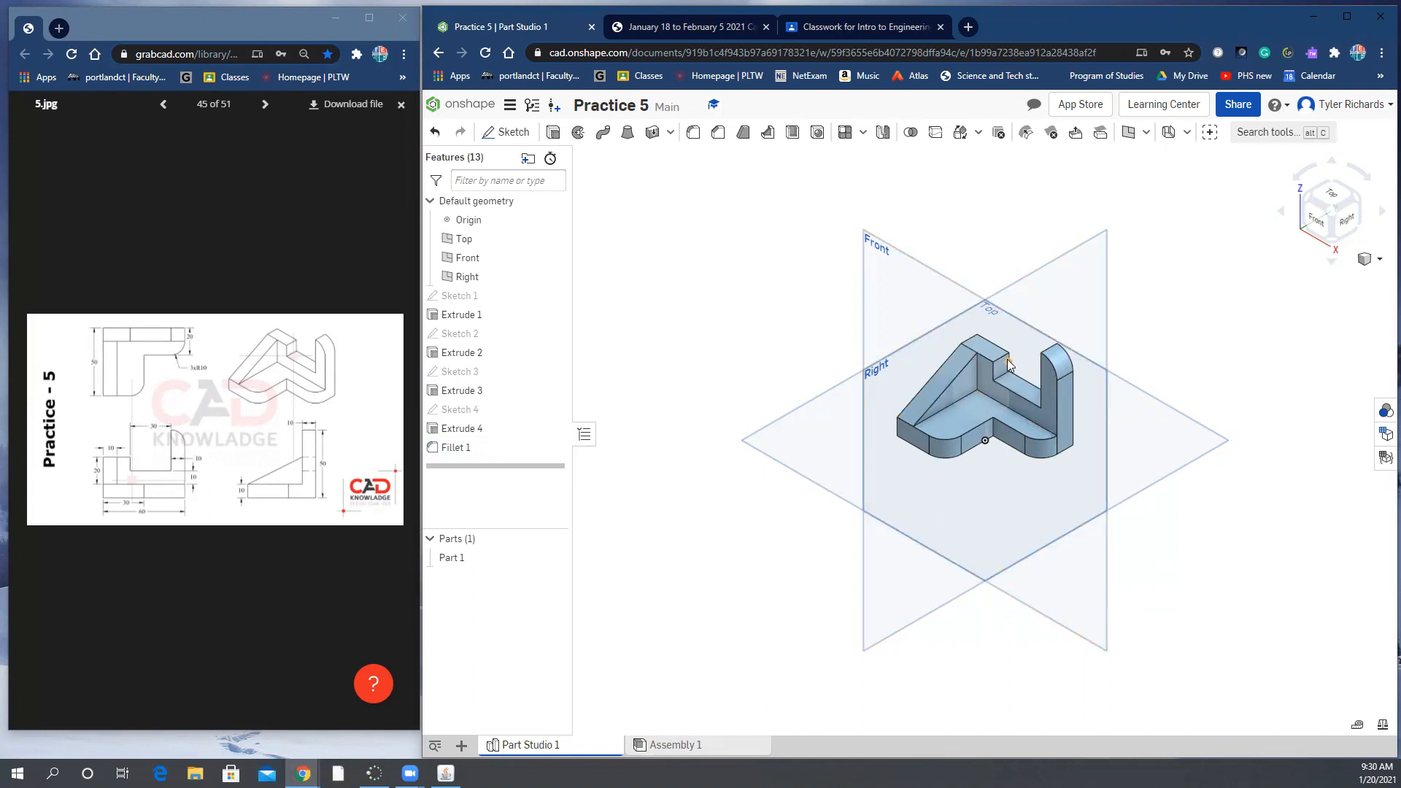
# Leave the finished model and create a new document named with the owner's surname followed by "practice 5".
pyautogui.click(478, 108)
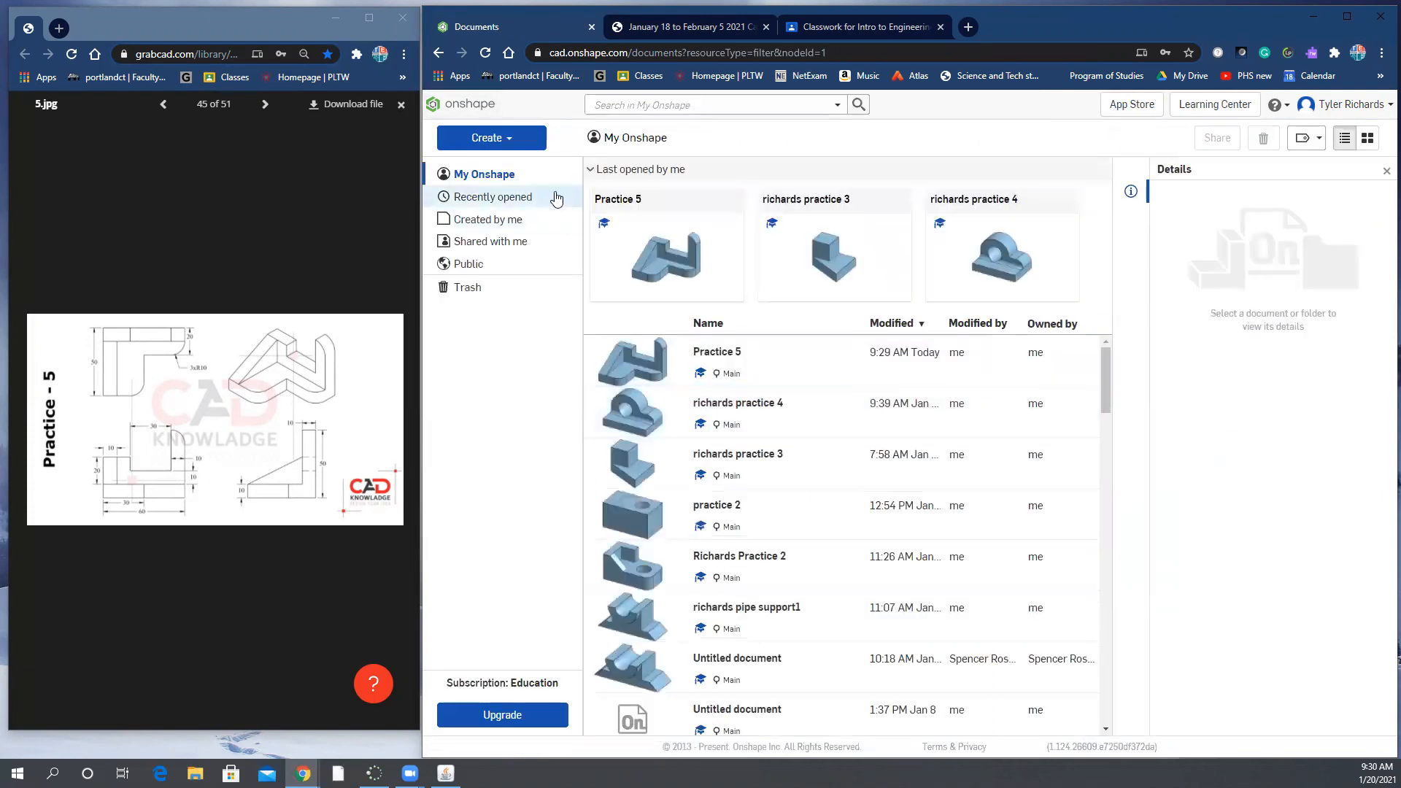
pyautogui.click(504, 138)
pyautogui.click(491, 167)
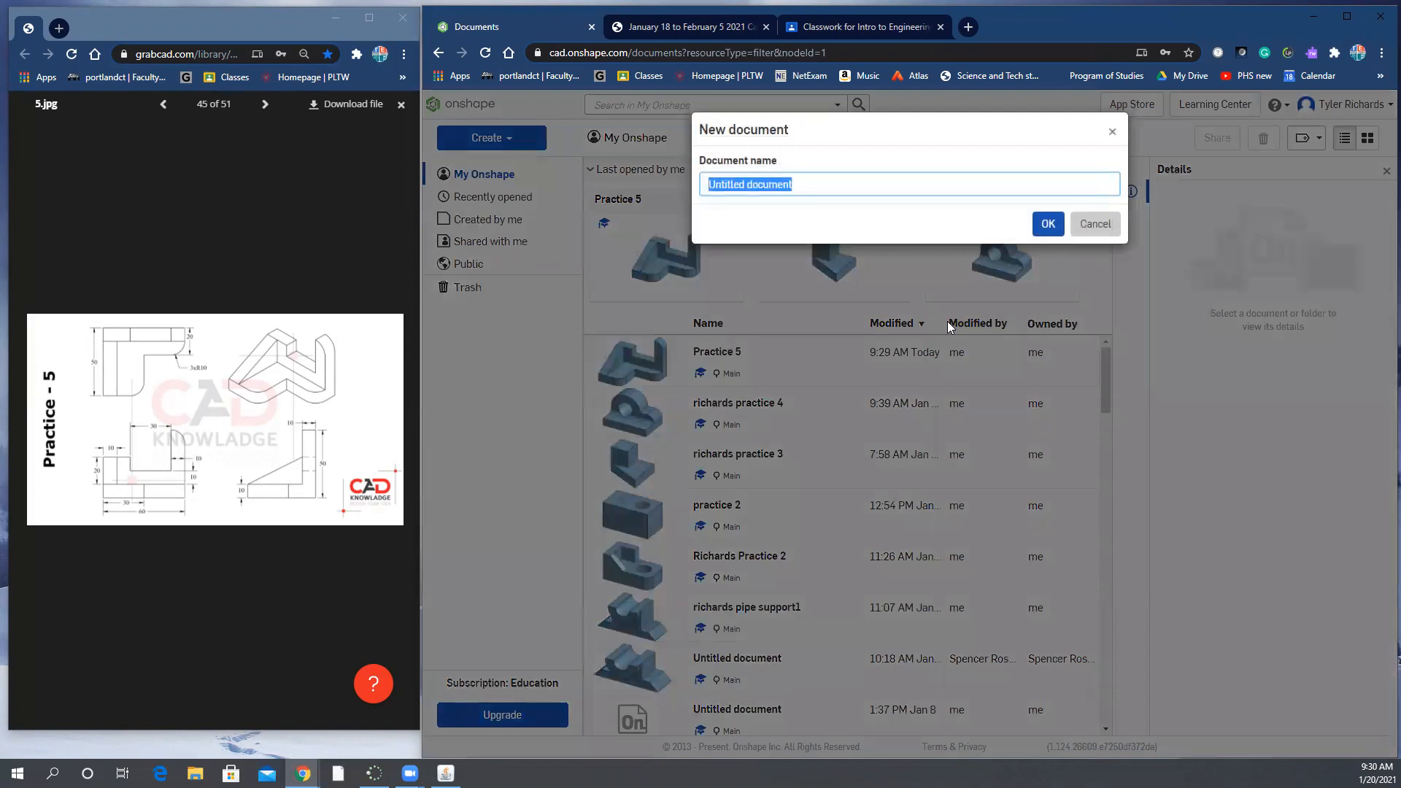
pyautogui.write('richards practice 5')
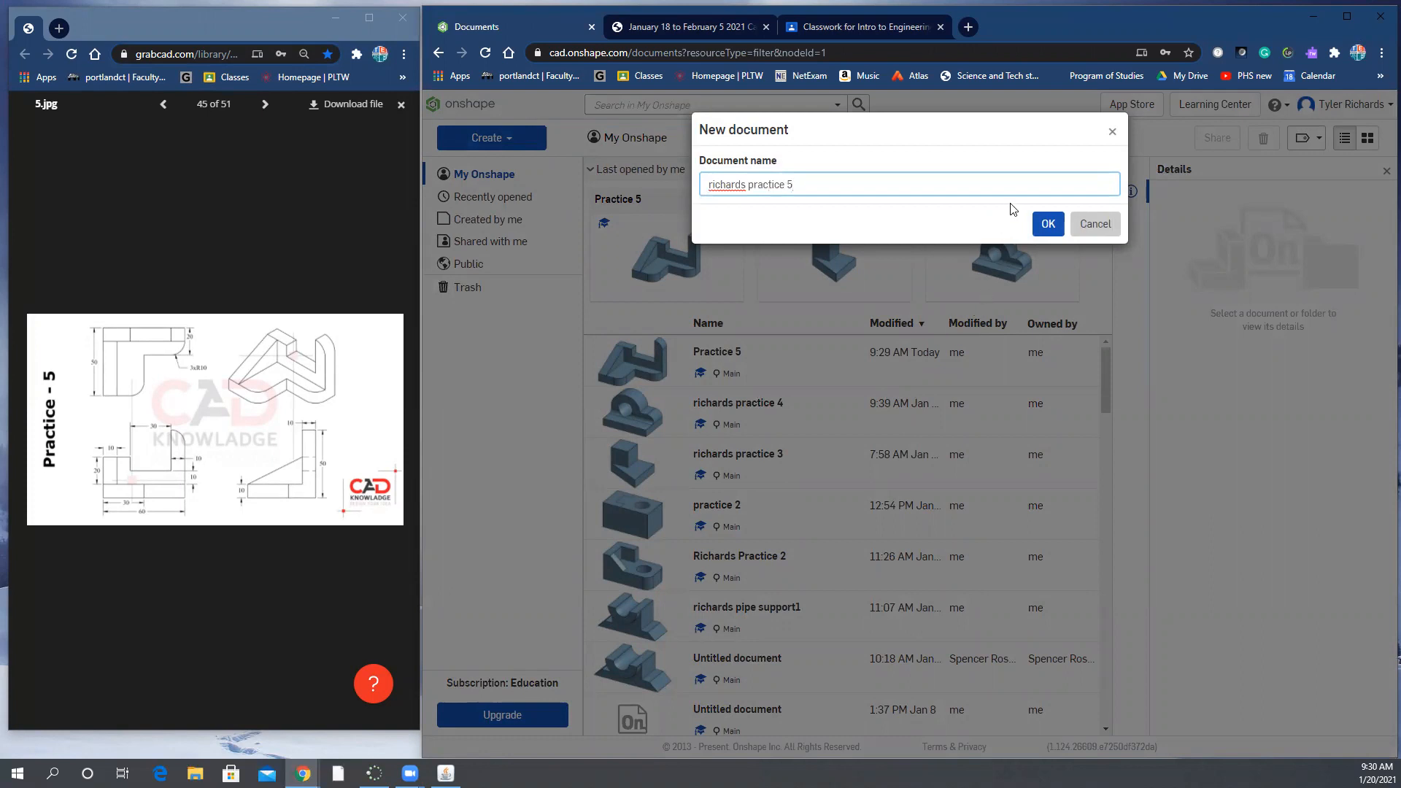
pyautogui.click(1048, 225)
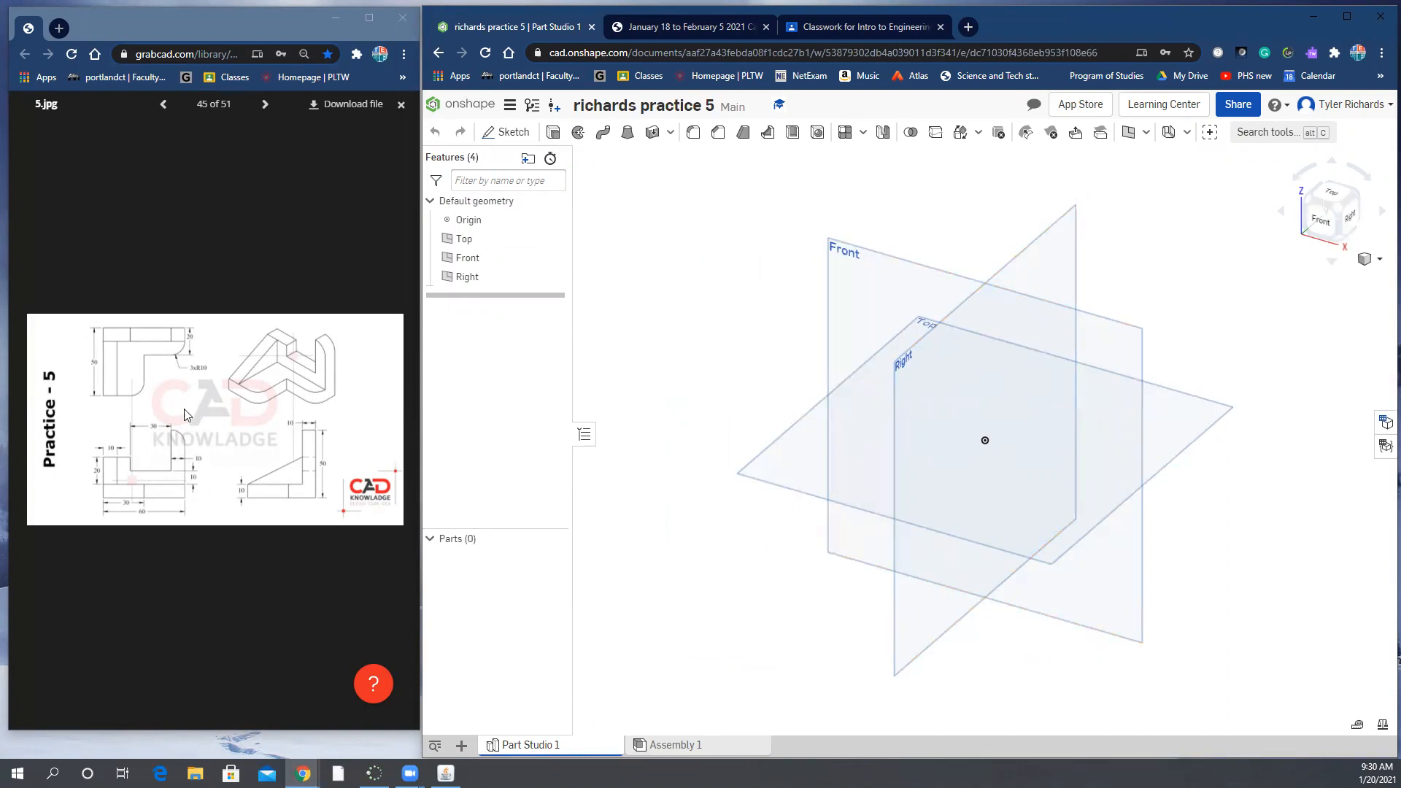
# Check the top view's dimensions in the enlarged reference drawing, and restore the window size.
pyautogui.click(369, 18)
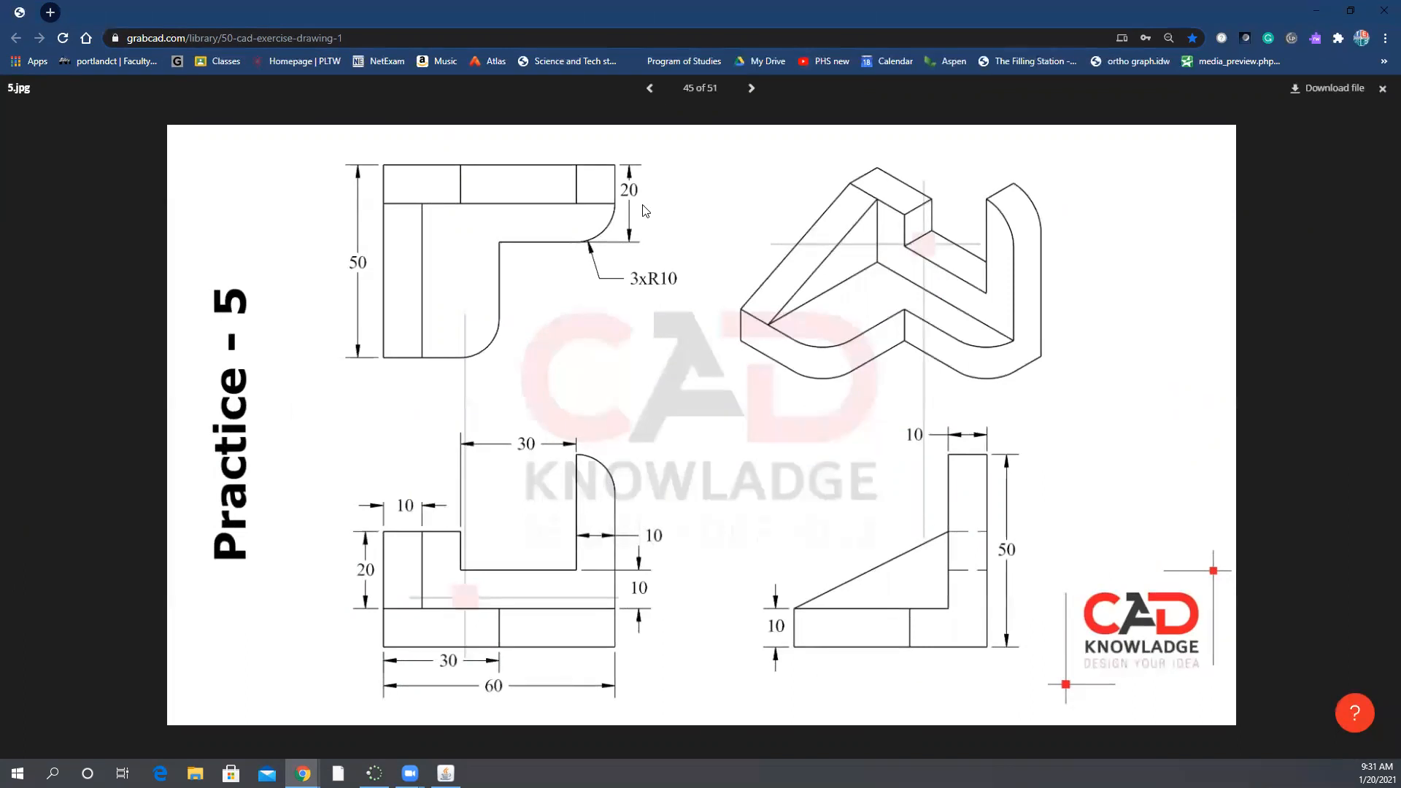
pyautogui.click(1352, 13)
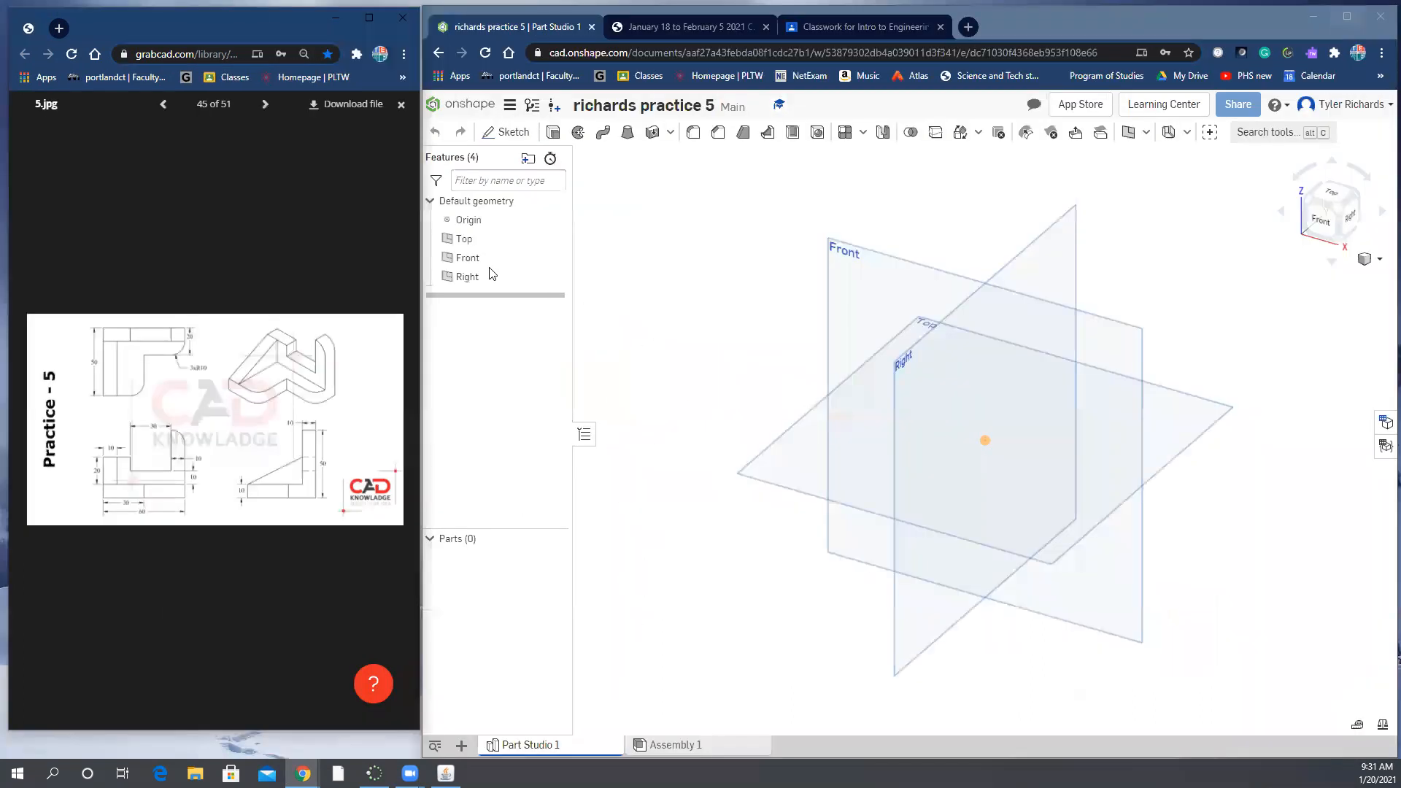
# Set the workspace's default length unit to Millimeter.
pyautogui.click(511, 111)
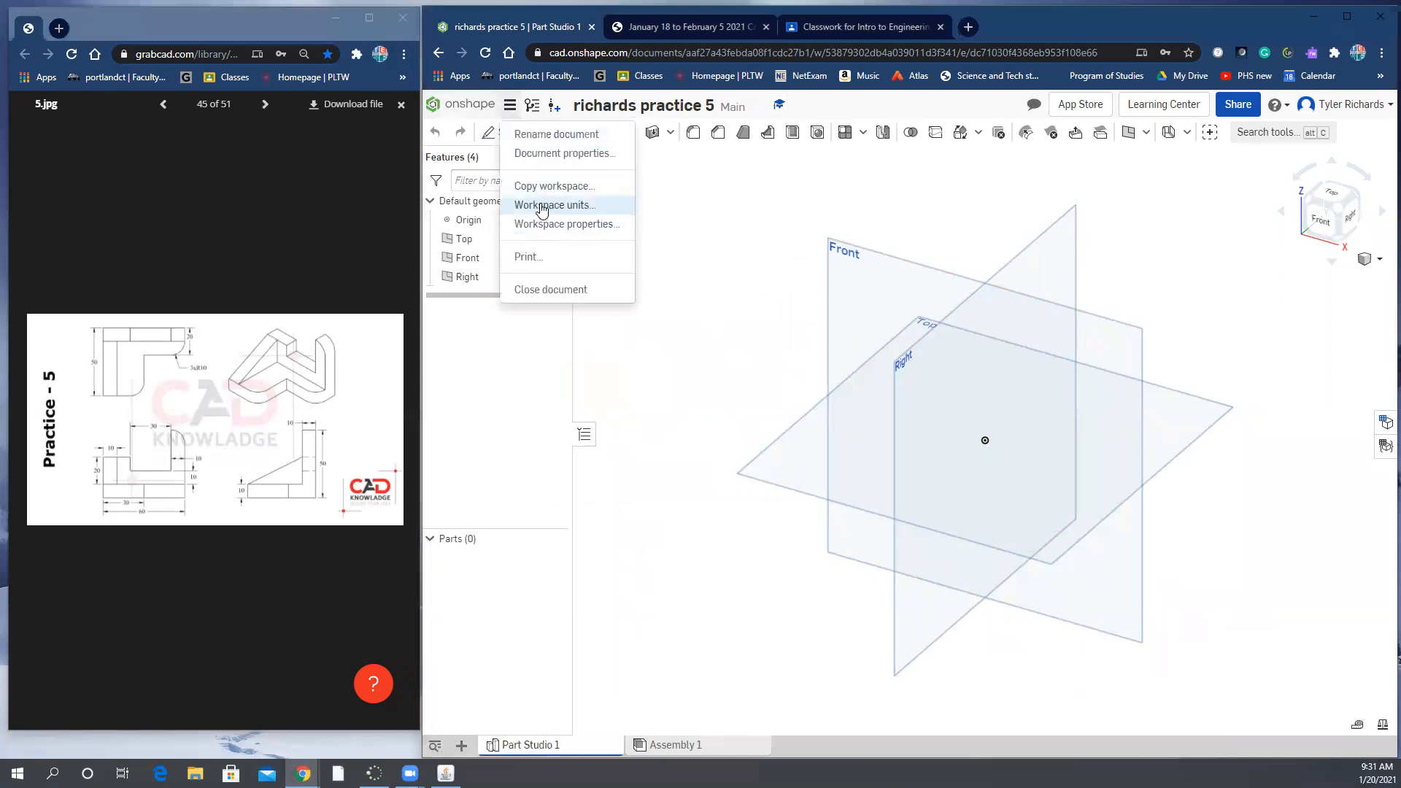
pyautogui.click(583, 205)
pyautogui.click(643, 194)
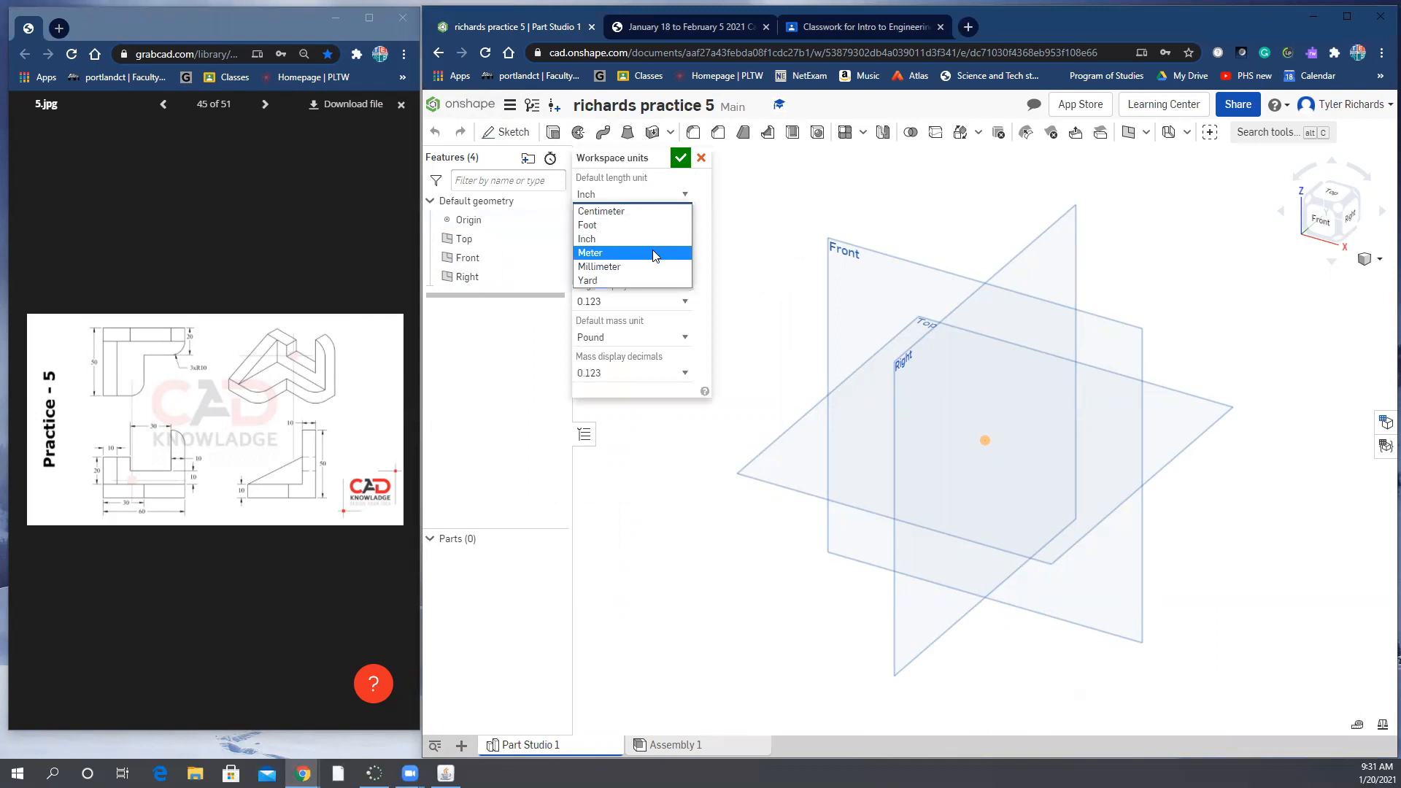
pyautogui.click(646, 267)
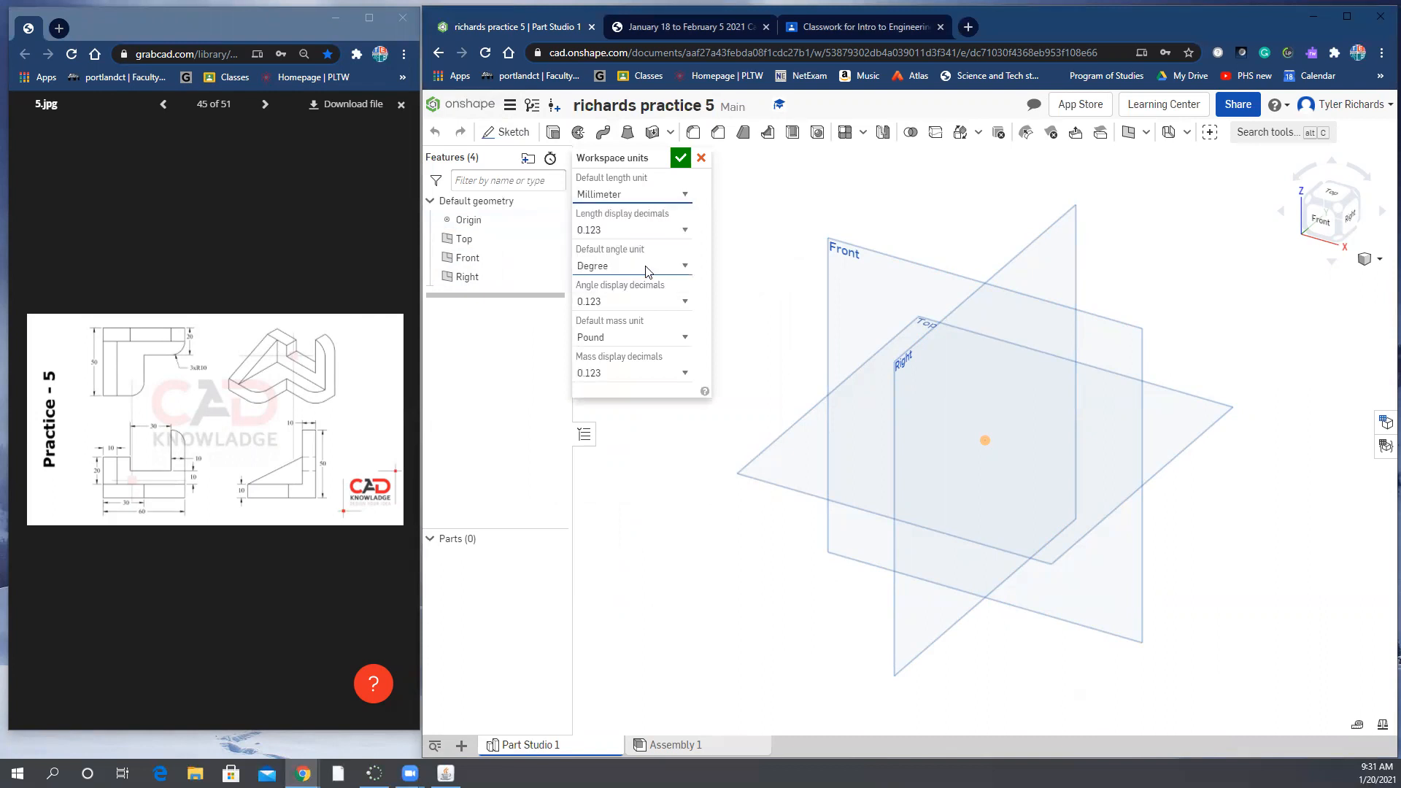
pyautogui.click(680, 158)
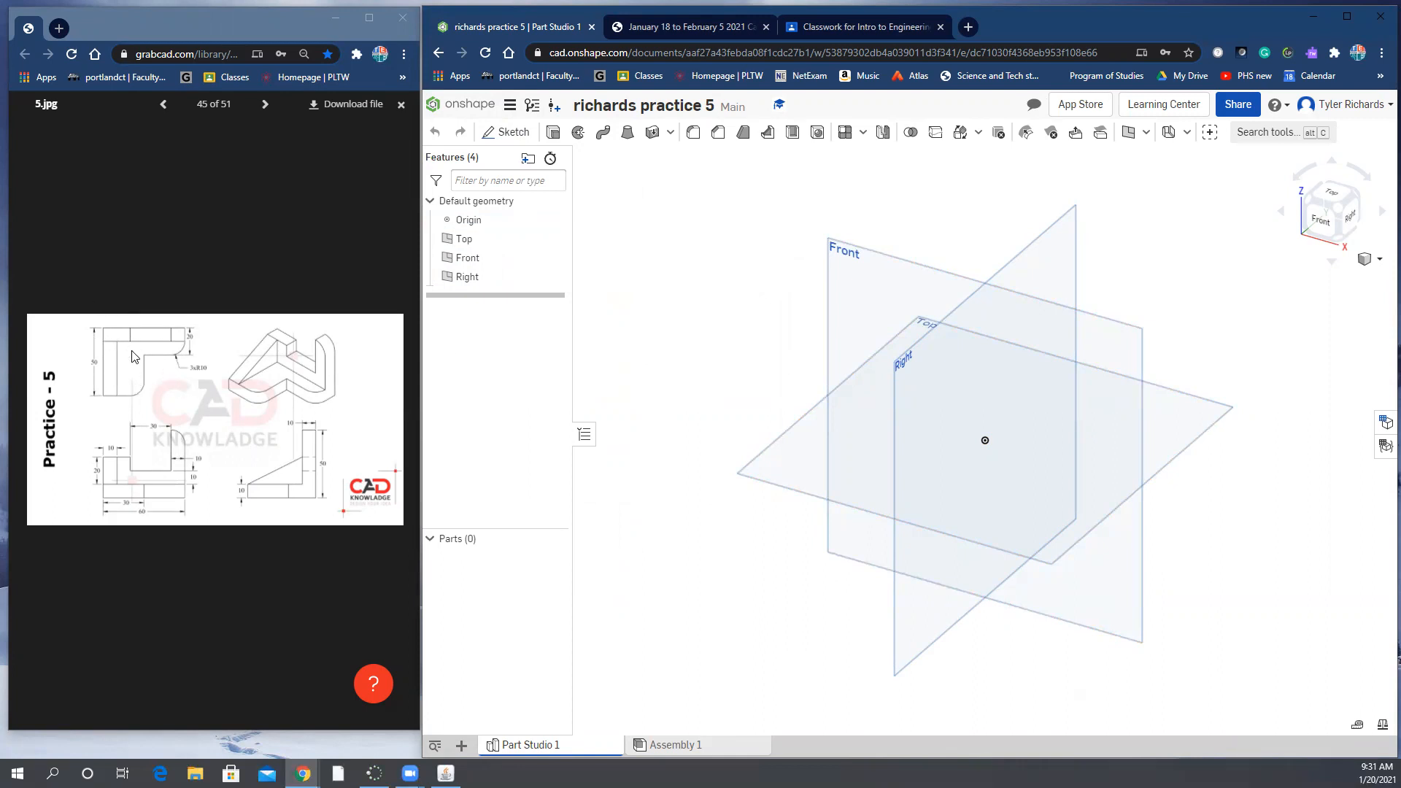
# Start a new sketch on the Top plane, viewed normal to the plane.
pyautogui.rightClick(799, 461)
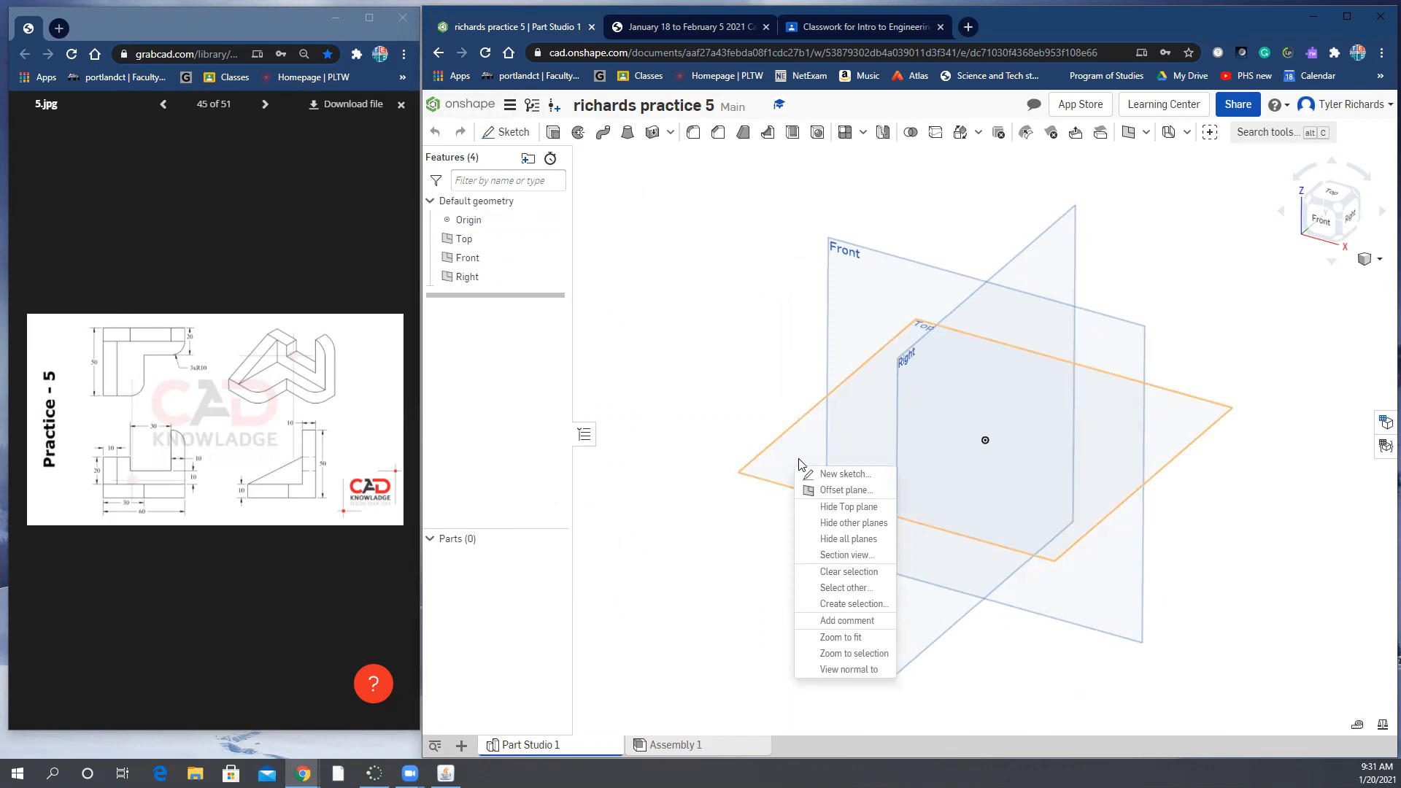
pyautogui.click(816, 478)
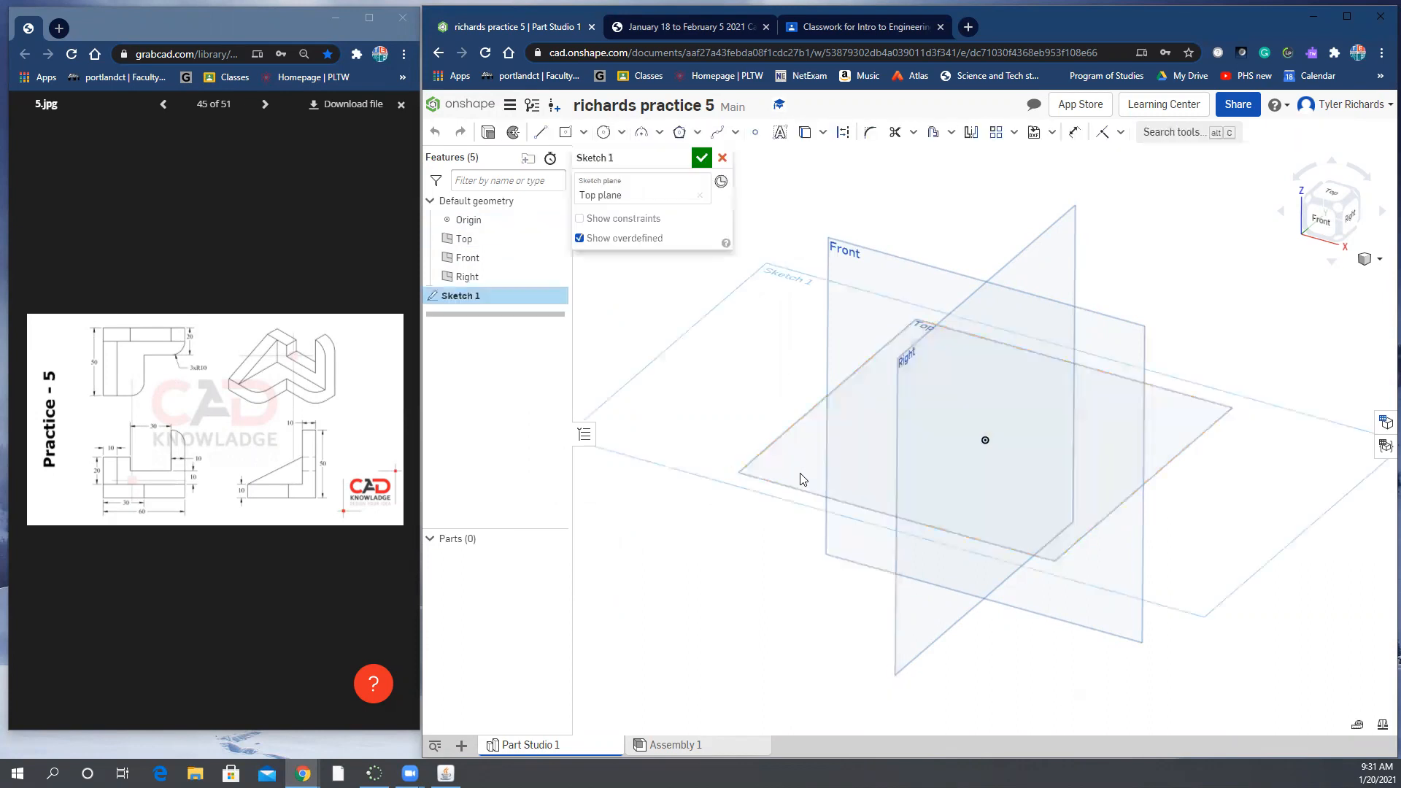
pyautogui.rightClick(800, 475)
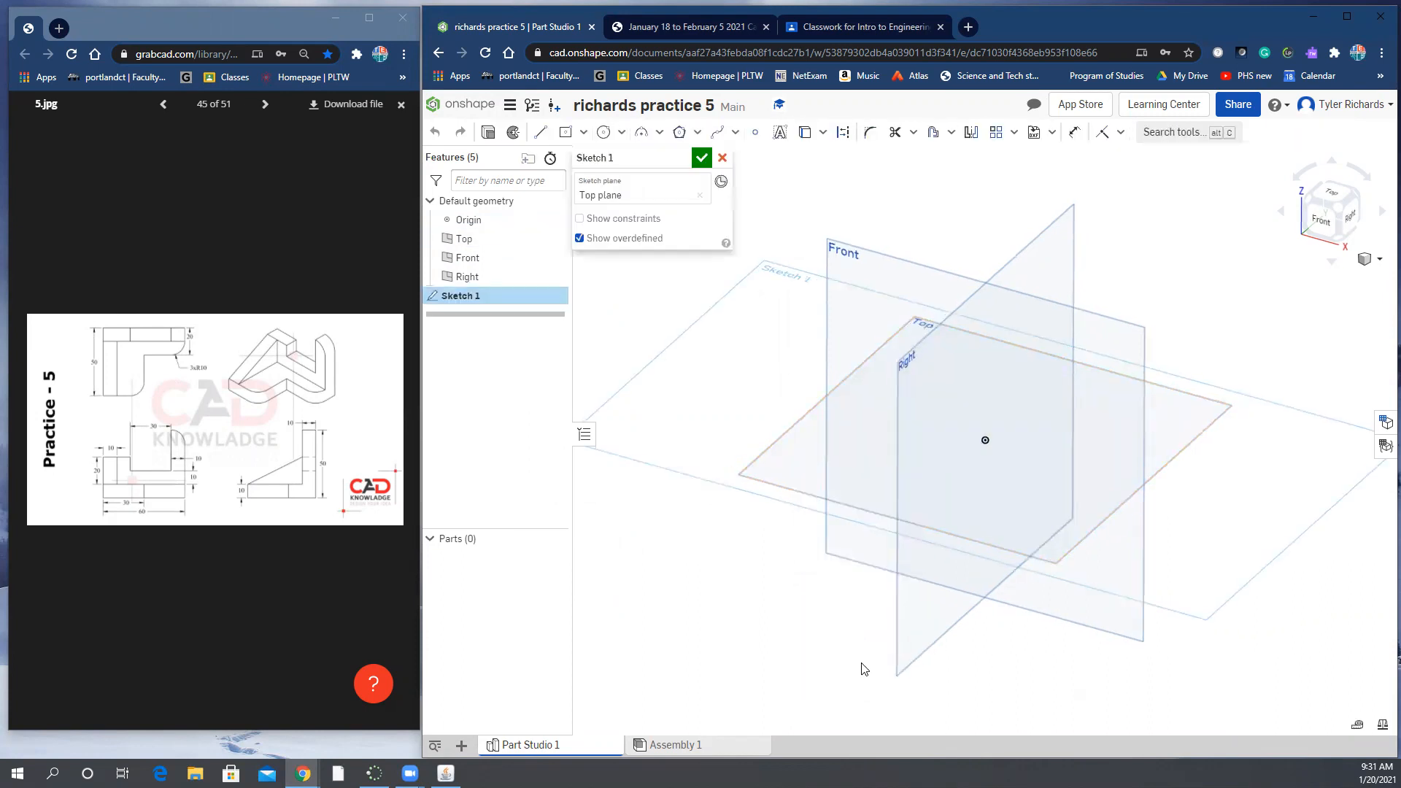
pyautogui.click(866, 678)
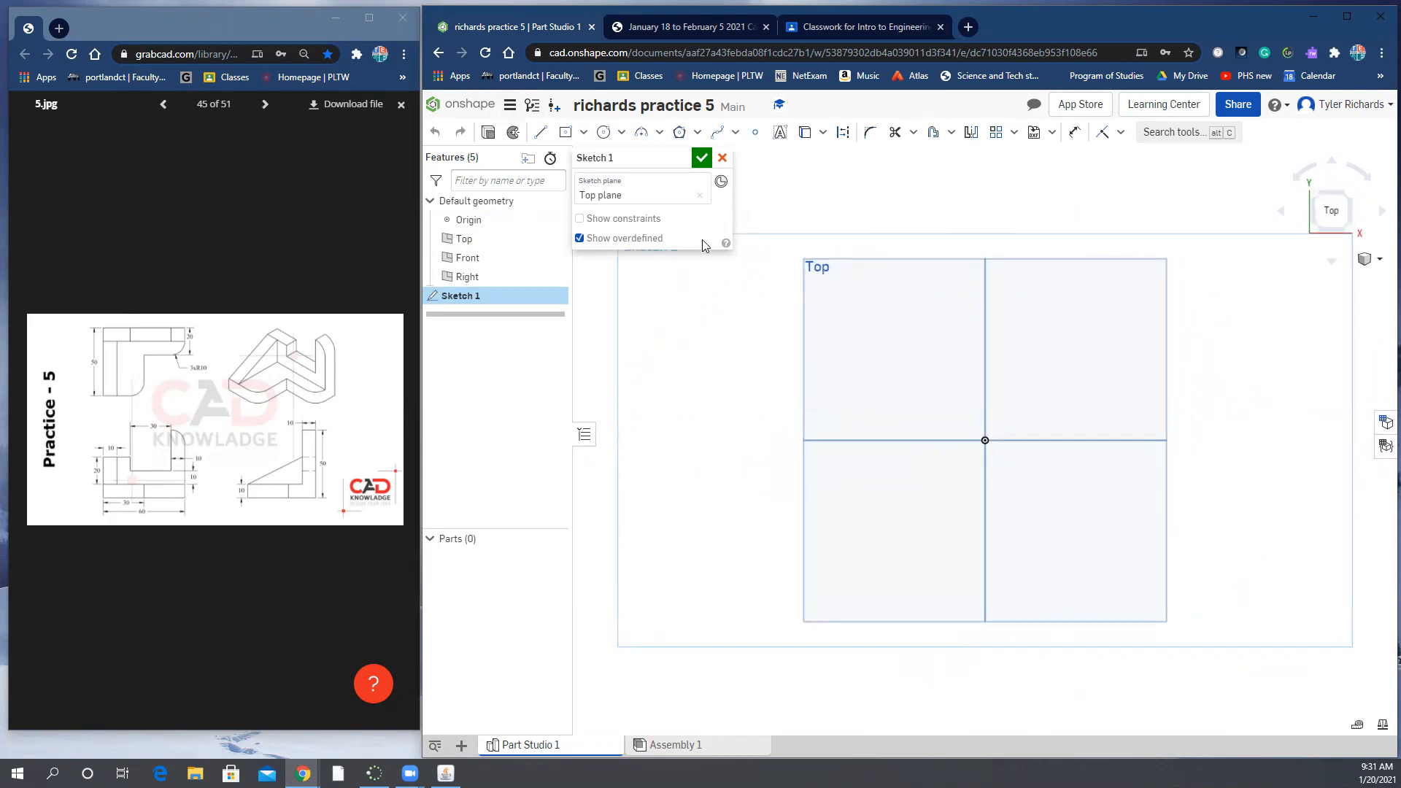
# Draw a center point rectangle about 114 by 108 mm, centered on the origin.
pyautogui.click(583, 134)
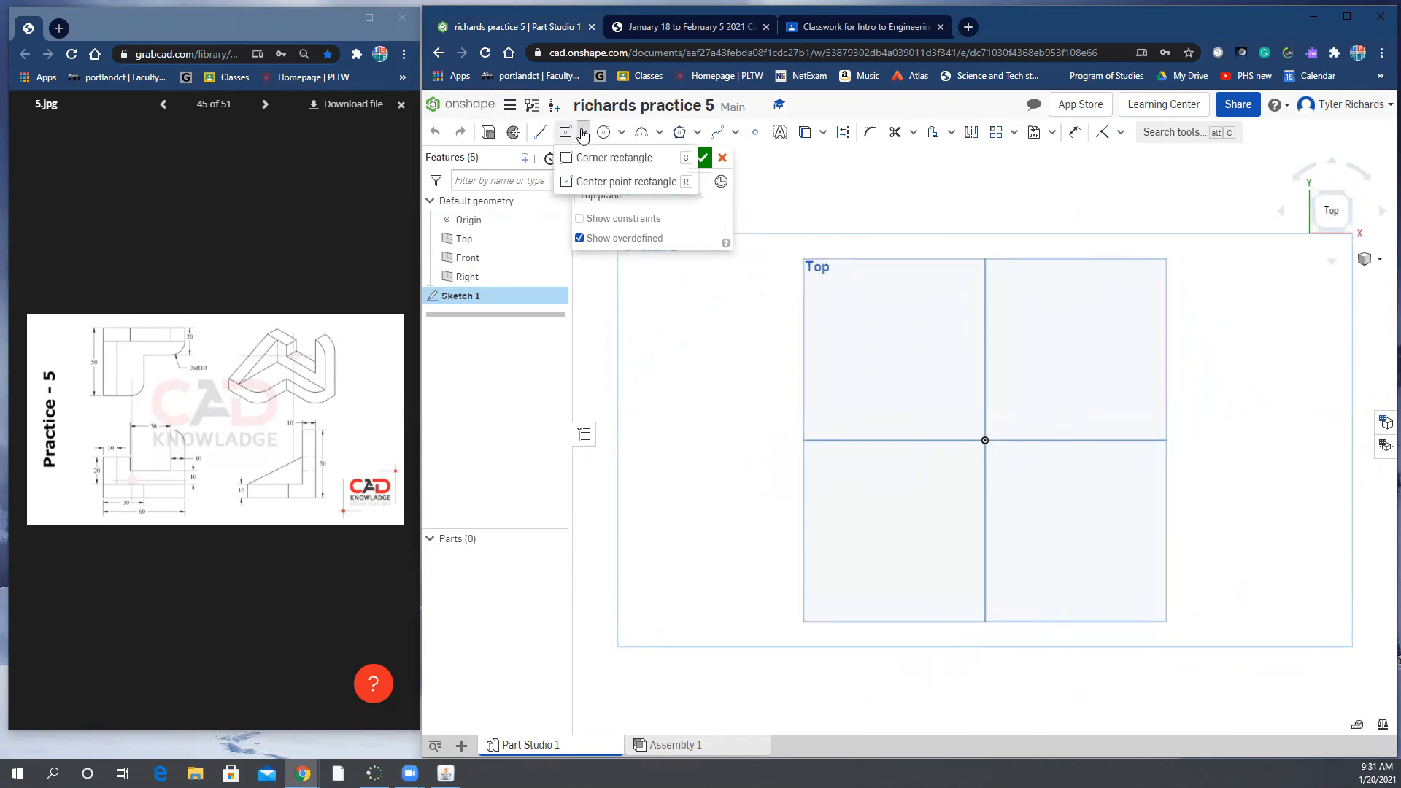
pyautogui.click(606, 191)
pyautogui.click(985, 440)
pyautogui.click(1122, 311)
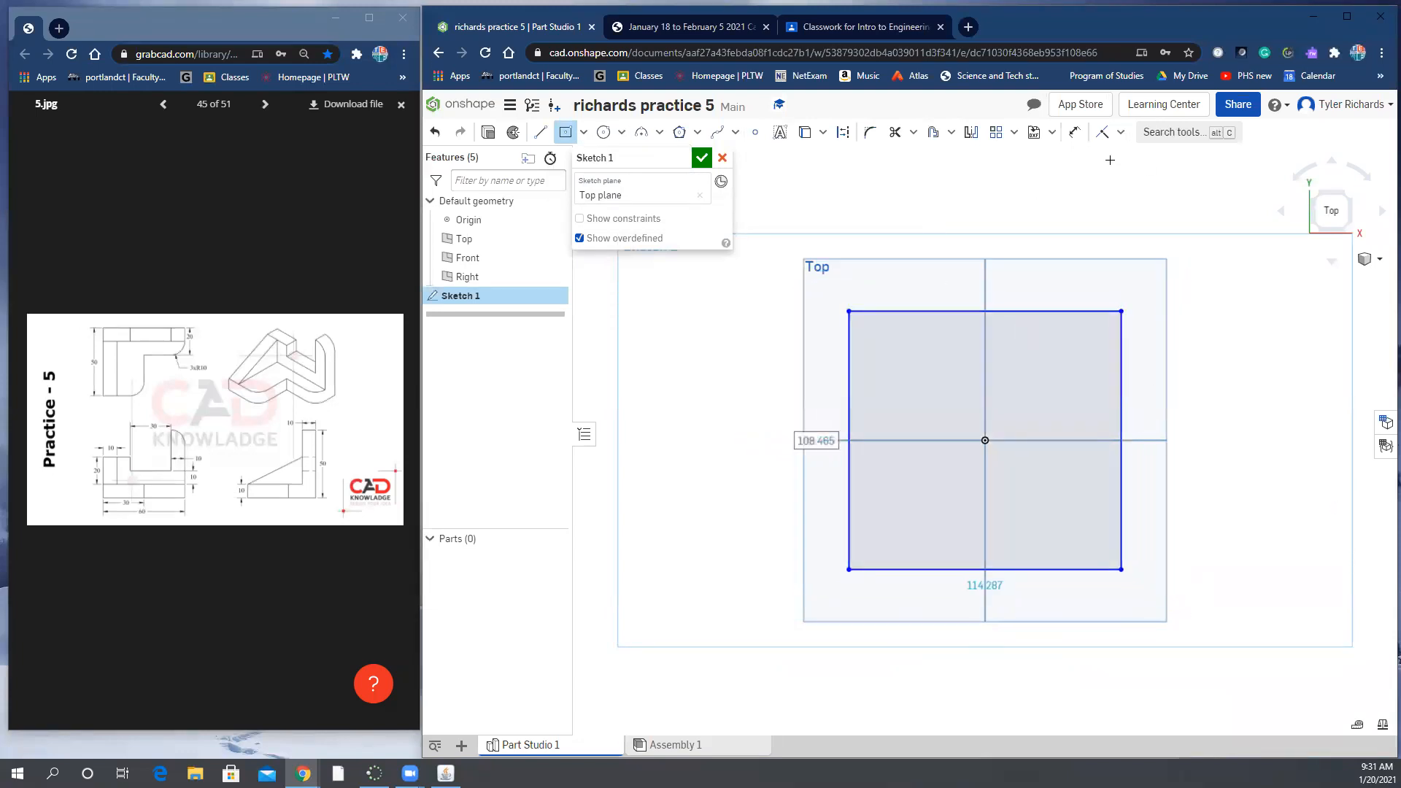
# Dimension the rectangle's vertical left edge to 50 mm.
pyautogui.click(1075, 134)
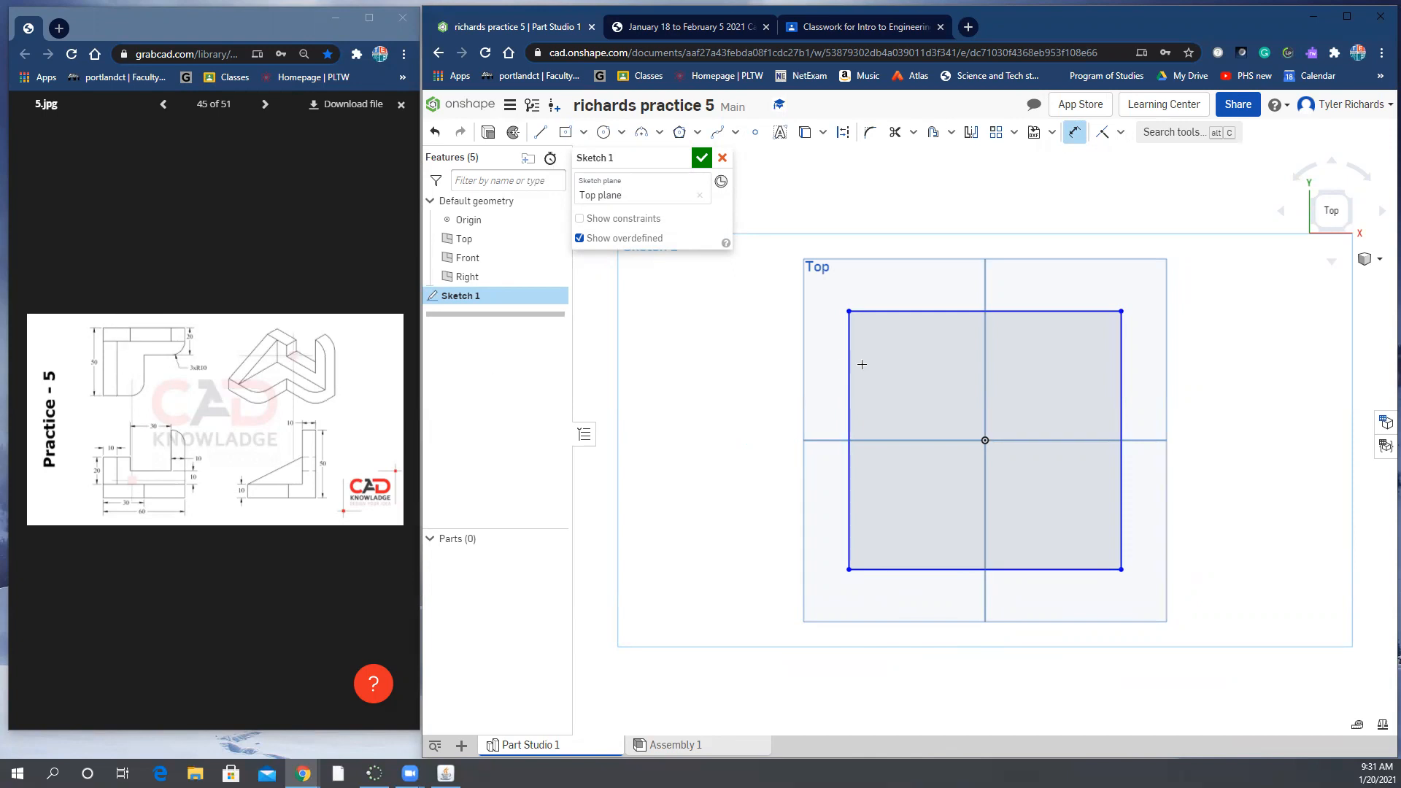
pyautogui.click(848, 410)
pyautogui.click(729, 422)
pyautogui.write('50')
pyautogui.press('Return')
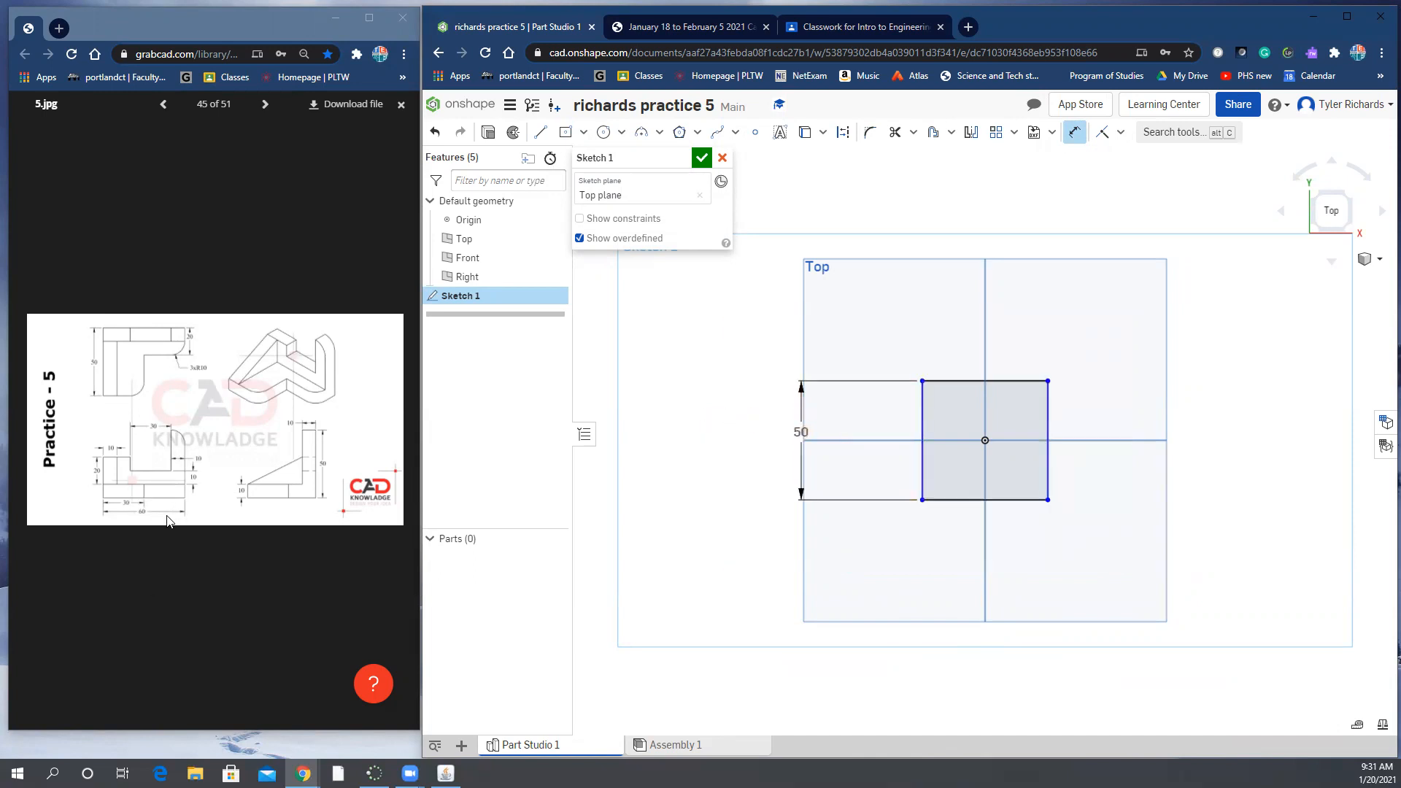
# Dimension the rectangle's horizontal top edge to 60 mm.
pyautogui.click(978, 381)
pyautogui.click(986, 343)
pyautogui.press('Escape')
pyautogui.press('d')
pyautogui.click(1002, 380)
pyautogui.click(1008, 345)
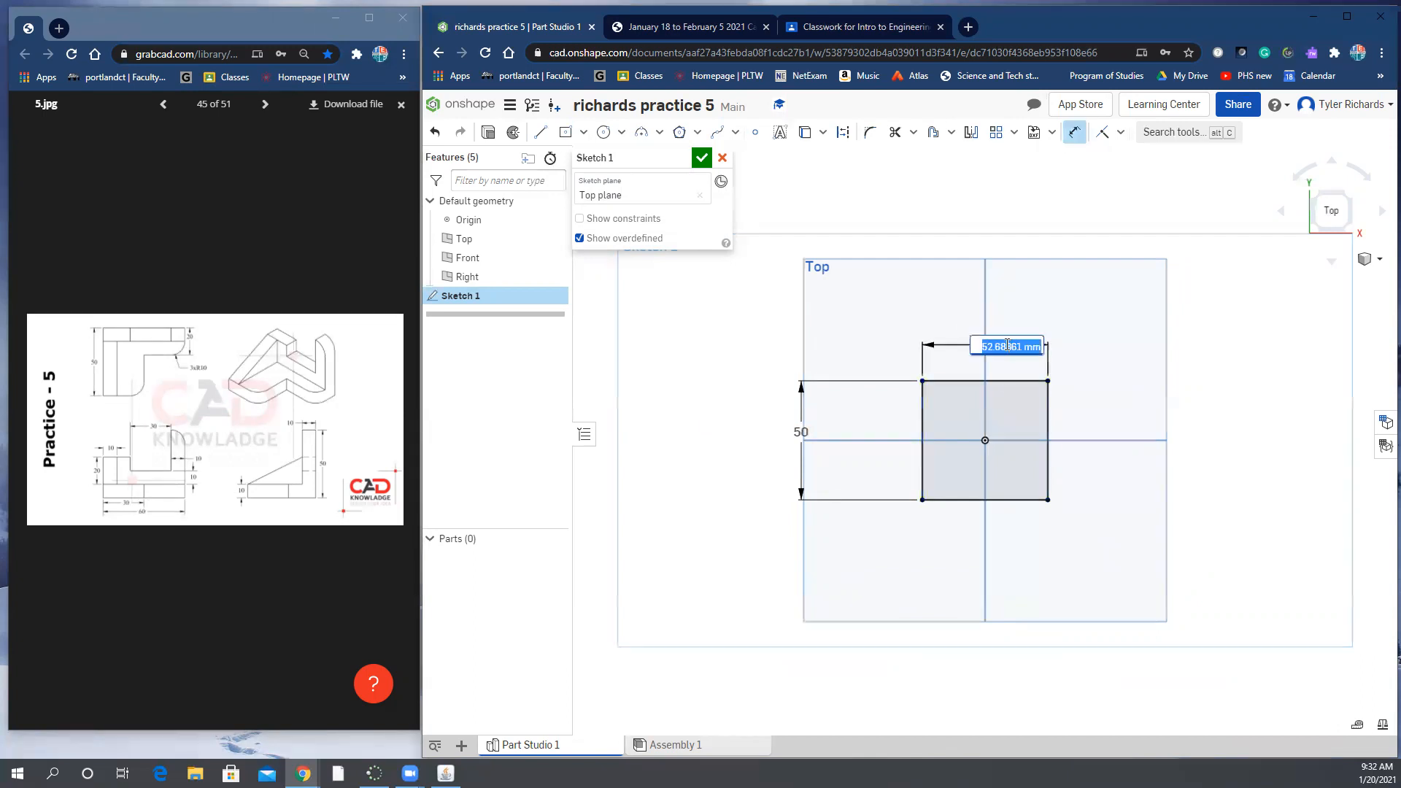
pyautogui.write('60')
pyautogui.press('Return')
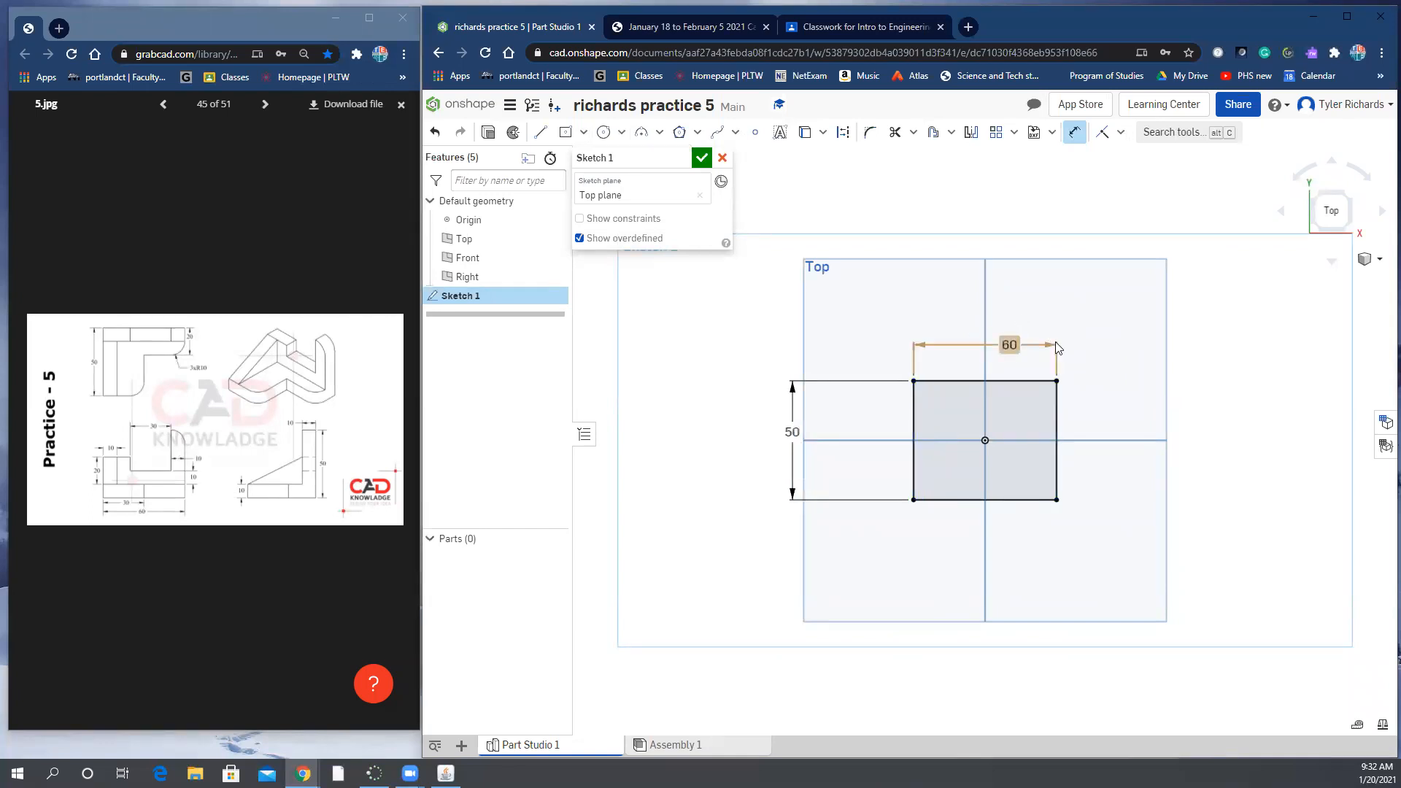
# Draw a horizontal line inward from the rectangle's right edge, connected to a vertical line down to its bottom edge.
pyautogui.click(540, 132)
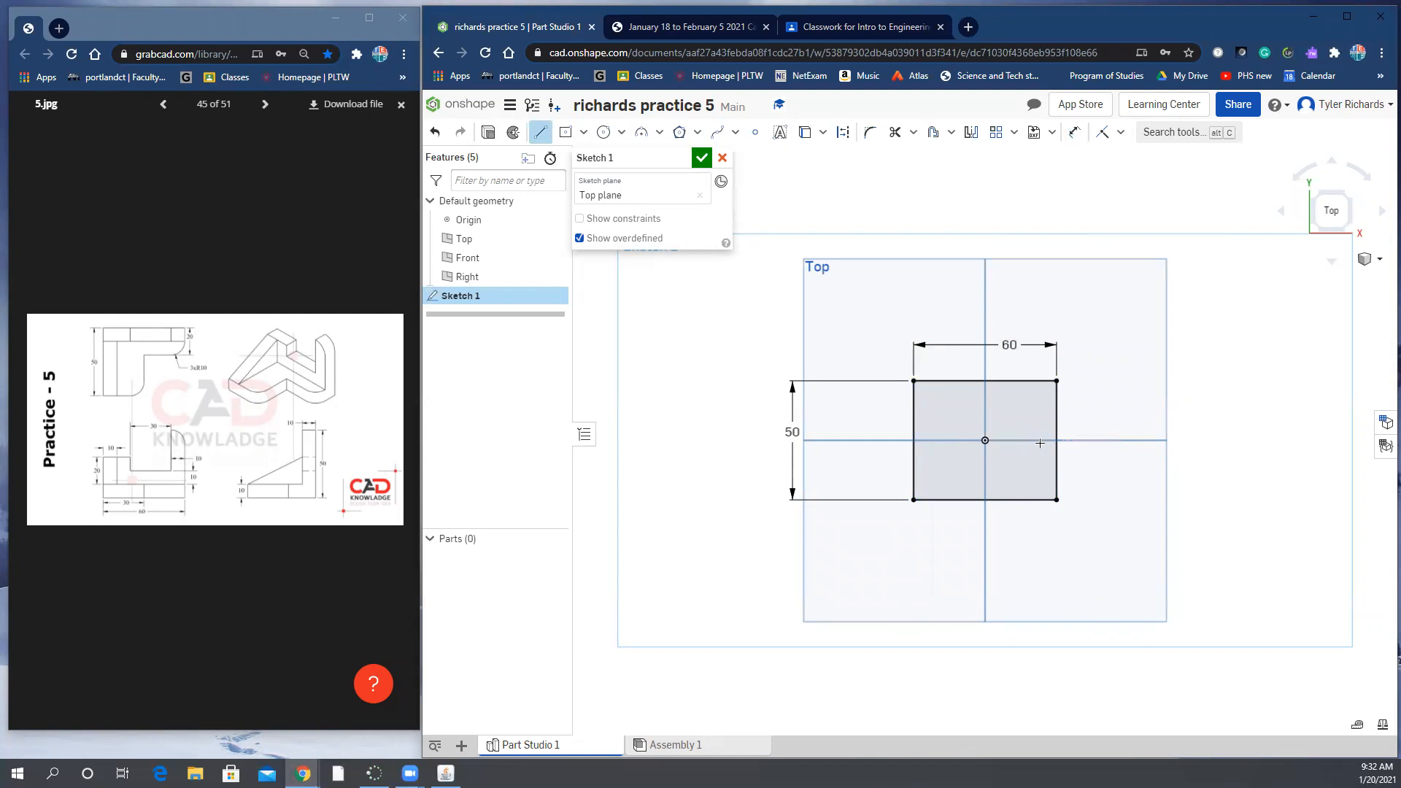
pyautogui.click(1056, 415)
pyautogui.click(961, 416)
pyautogui.click(961, 499)
pyautogui.press('Escape')
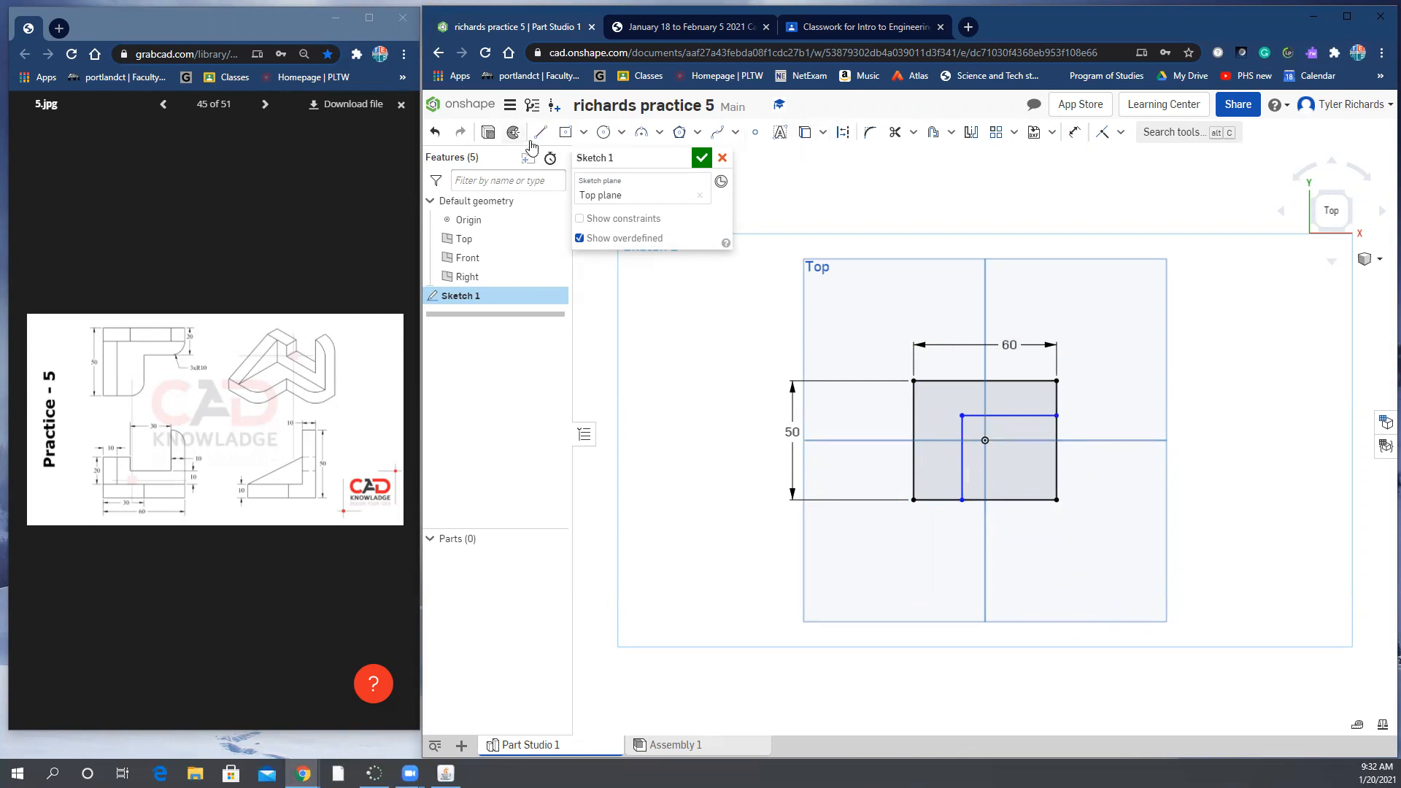
# Dimension the distance between the inner horizontal line and the rectangle's top edge to 20 mm.
pyautogui.press('d')
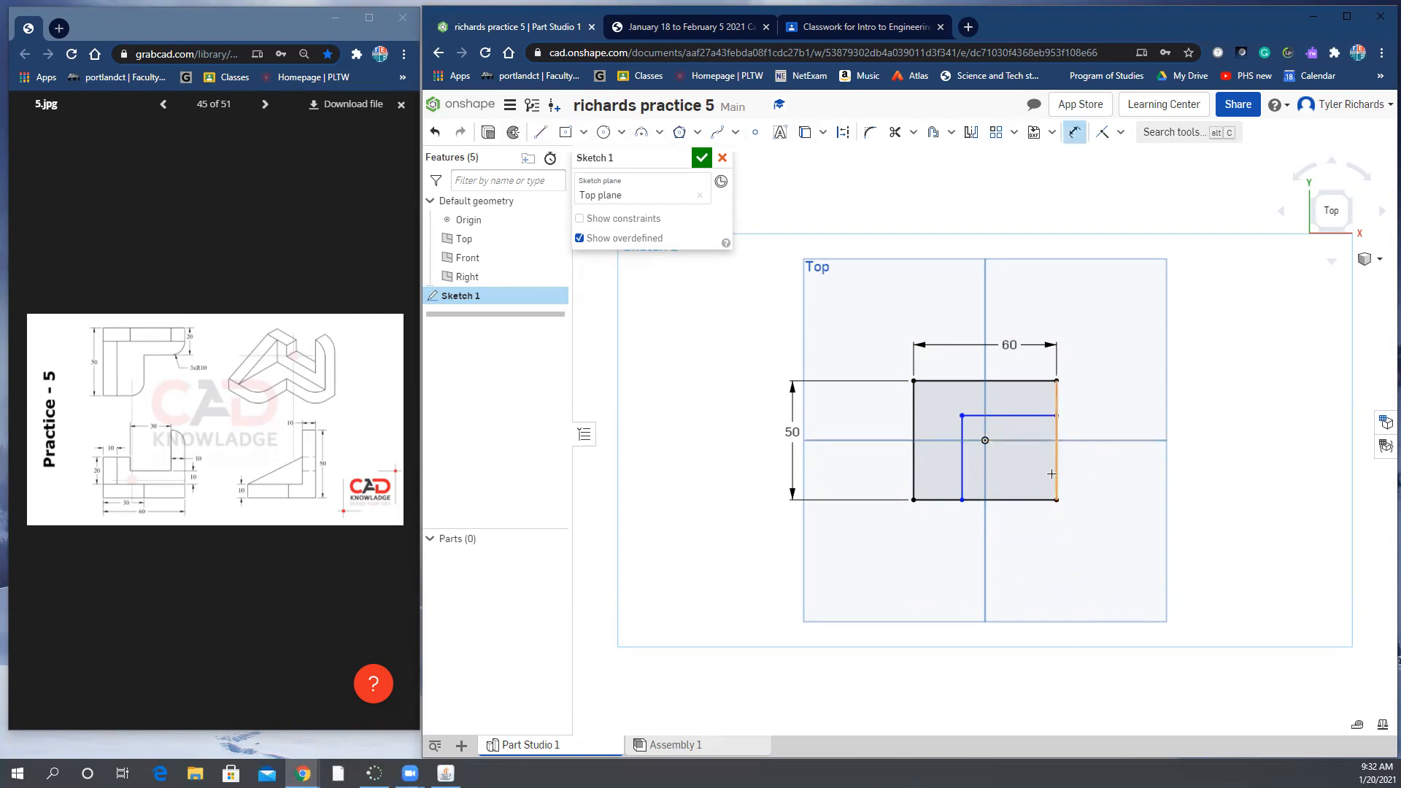
pyautogui.click(1015, 415)
pyautogui.click(1020, 382)
pyautogui.click(1103, 399)
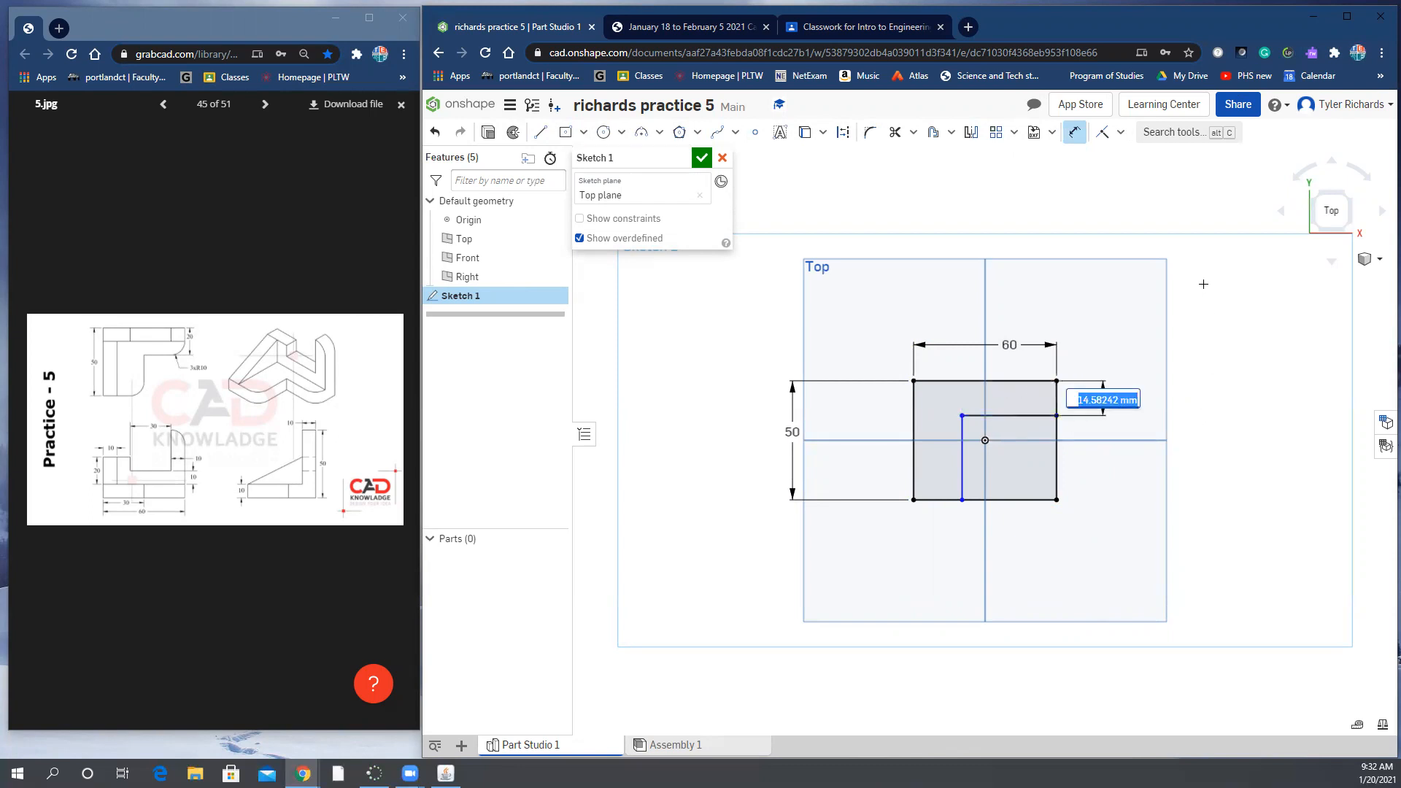
pyautogui.write('20')
pyautogui.press('Return')
# Dimension the distance between the inner vertical line and the rectangle's left edge to 30 mm.
pyautogui.click(962, 482)
pyautogui.click(915, 481)
pyautogui.click(939, 530)
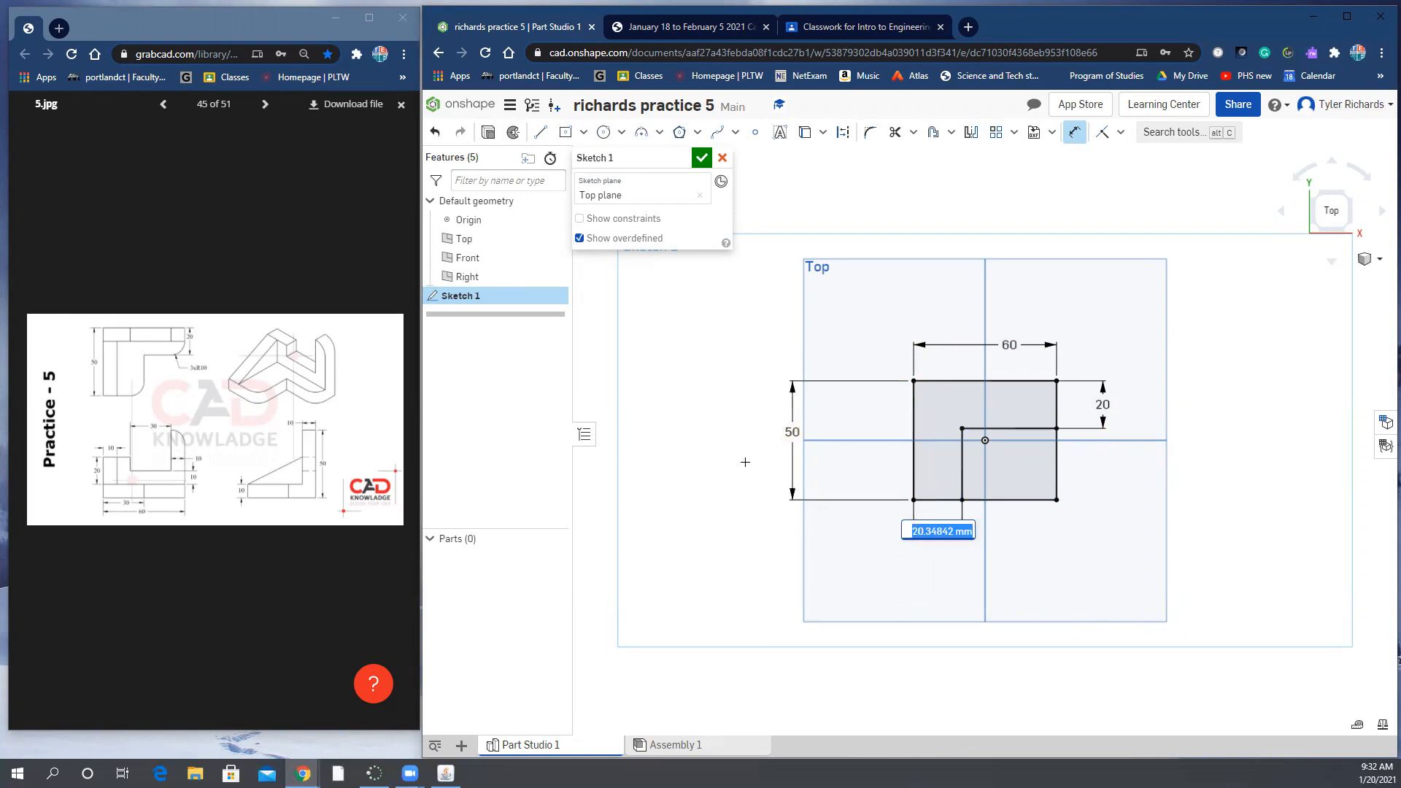
pyautogui.write('30')
pyautogui.press('Return')
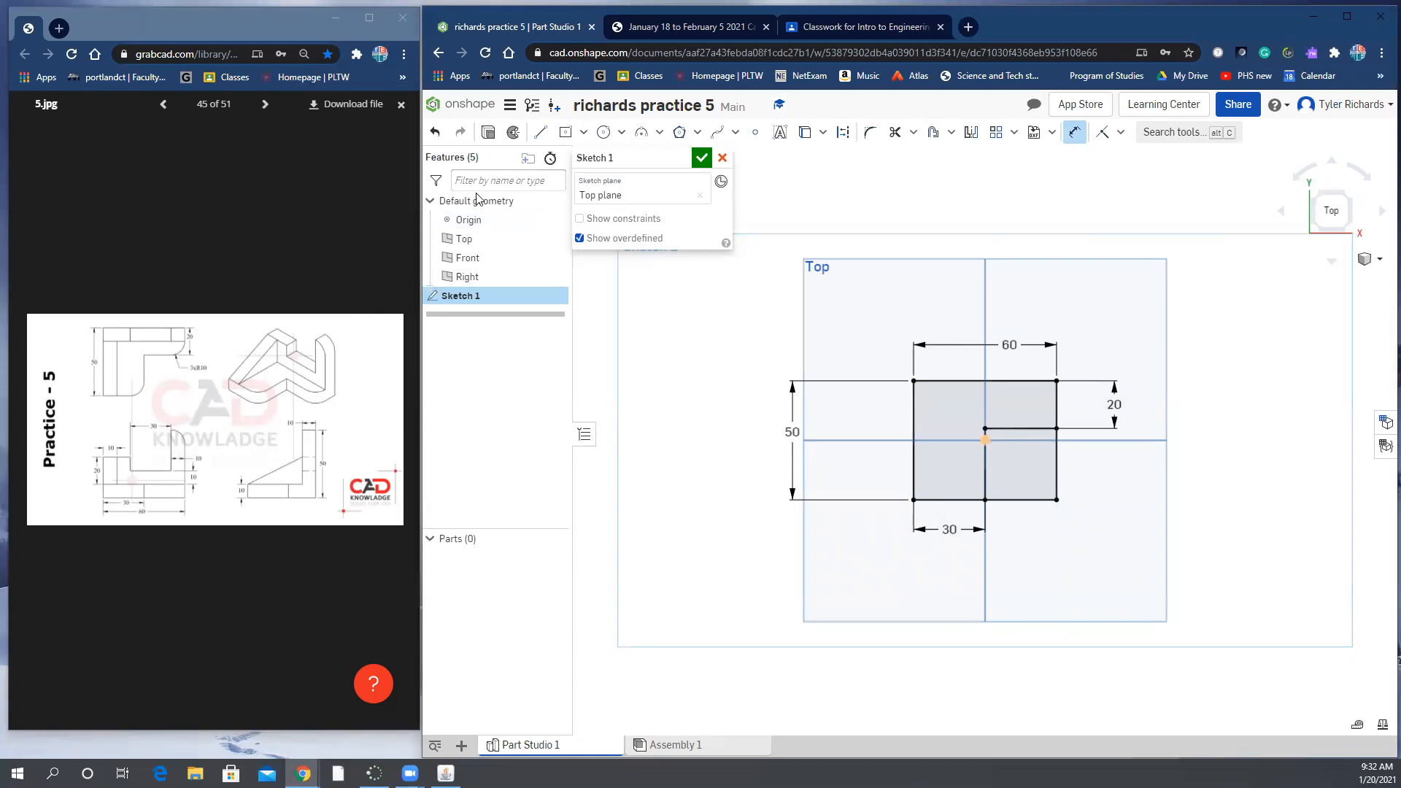
# Trim the bottom and right edge segments around the rectangle's lower-right corner to leave an L-shaped profile.
pyautogui.press('m')
pyautogui.click(1033, 500)
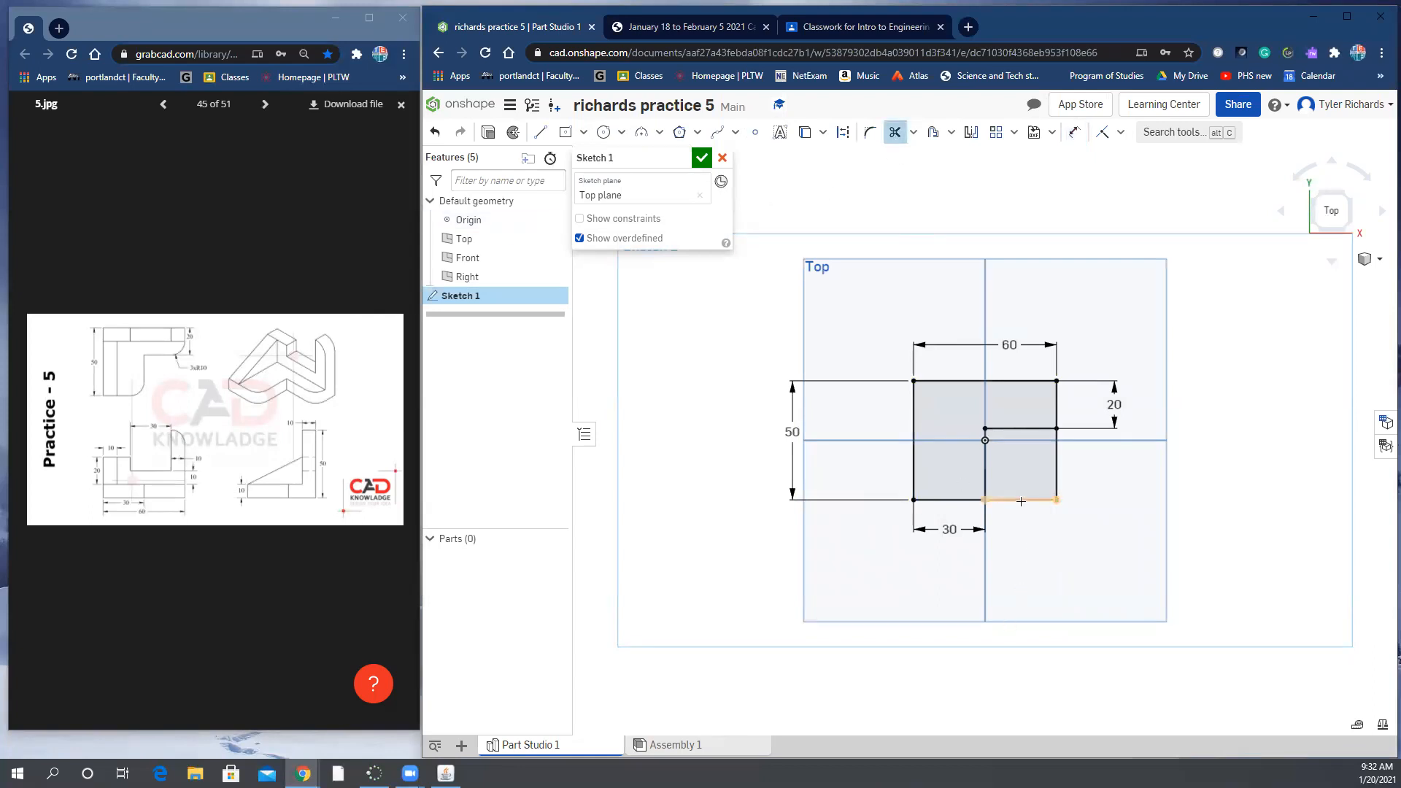
pyautogui.click(1056, 468)
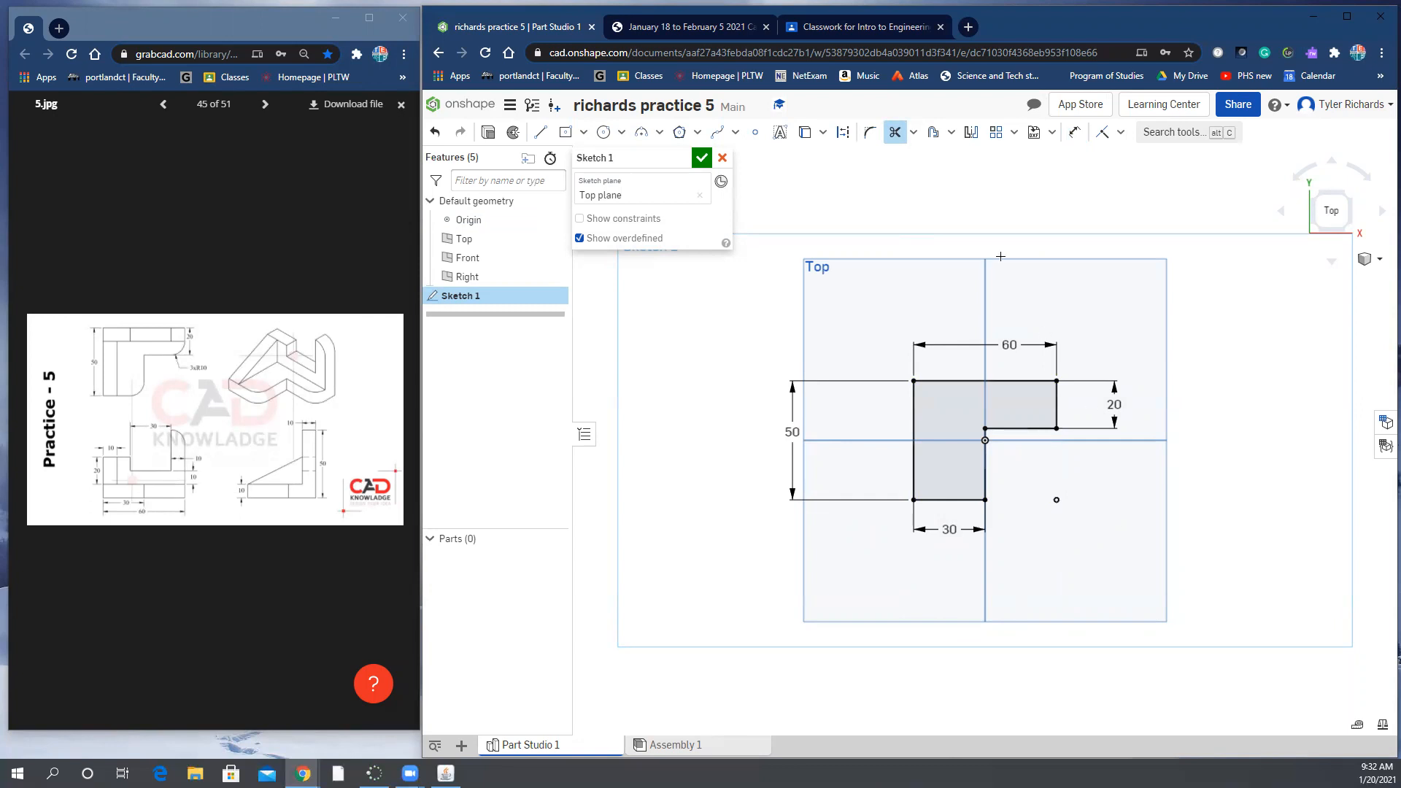
# Add a 10 mm sketch fillet to the lower outer corner of the L-profile's horizontal arm.
pyautogui.click(868, 133)
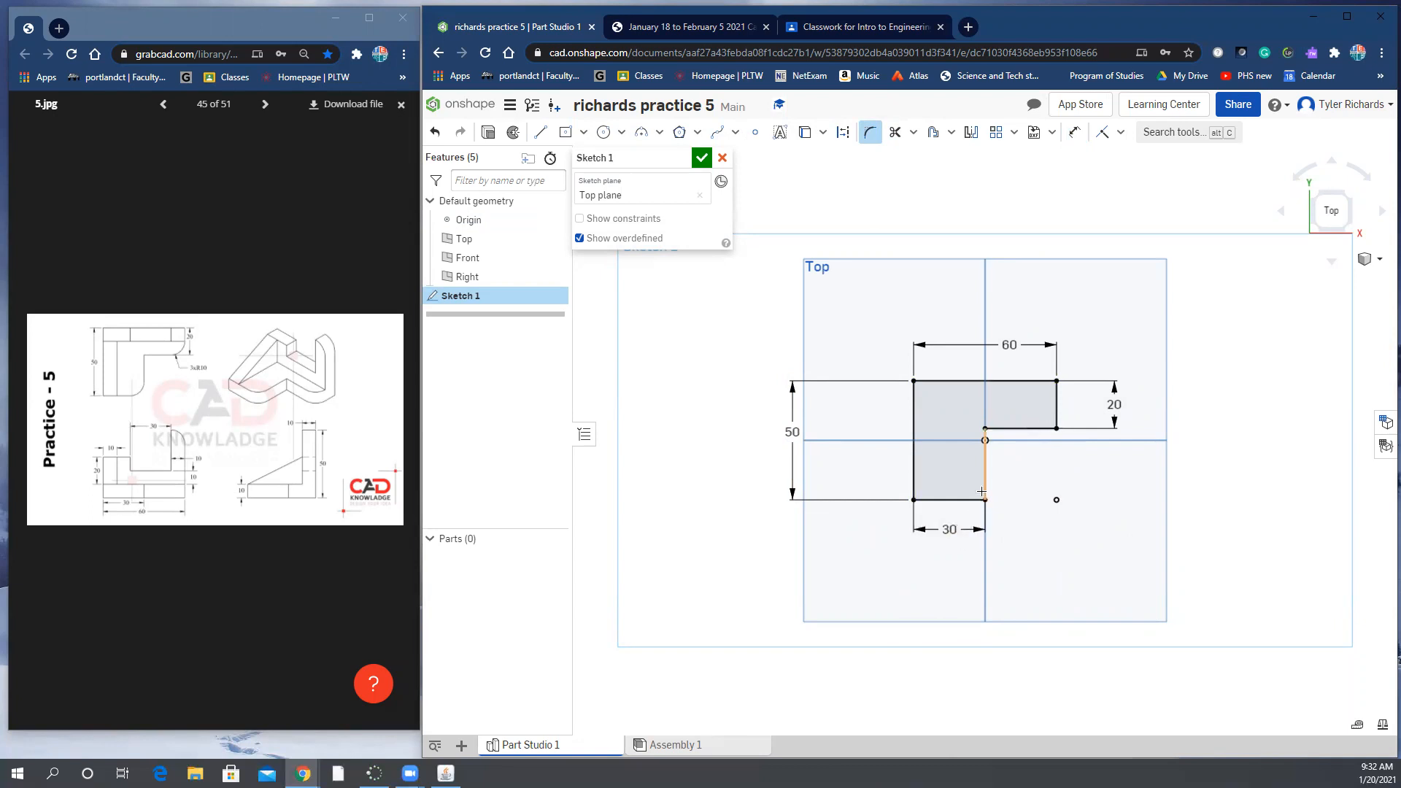
pyautogui.click(1056, 412)
pyautogui.click(1045, 429)
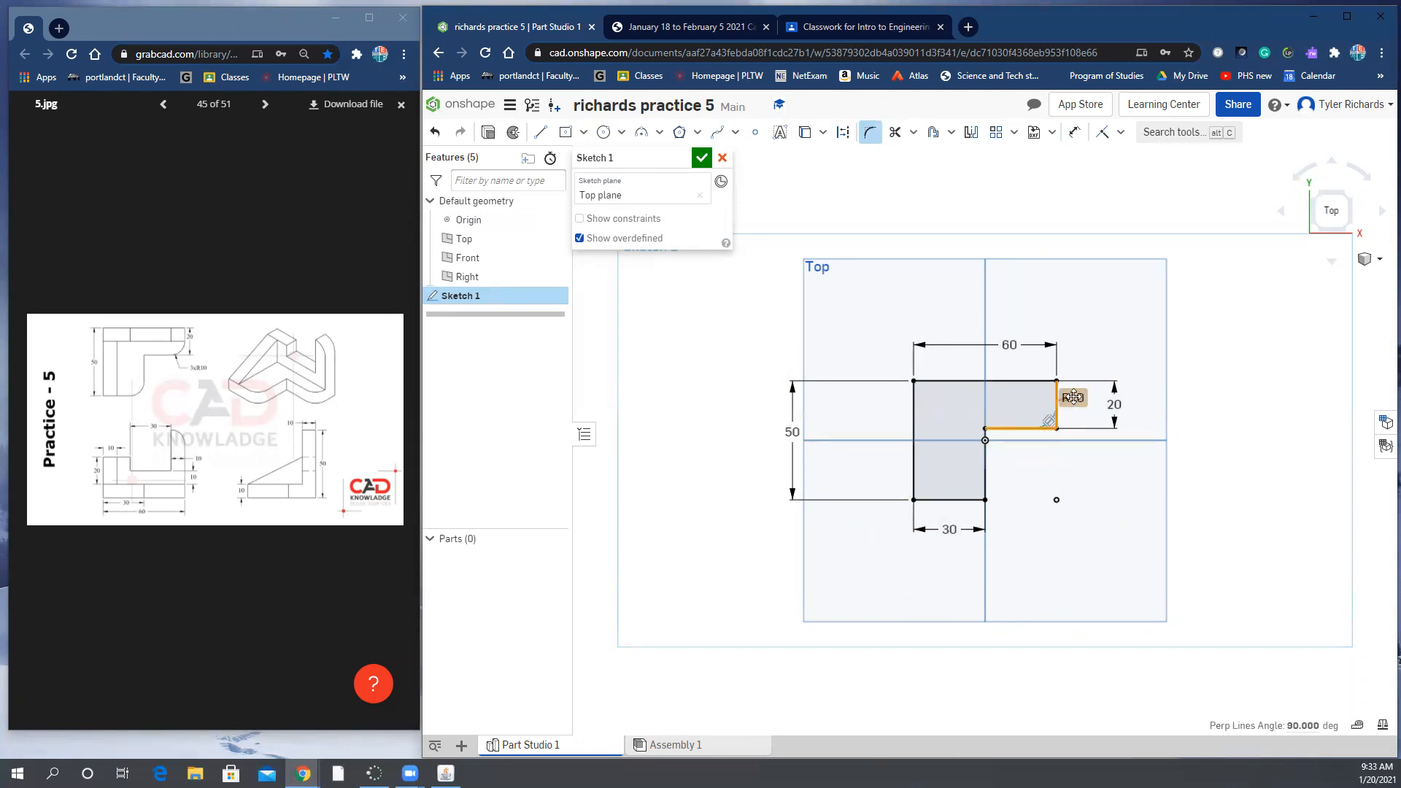
pyautogui.press('Return')
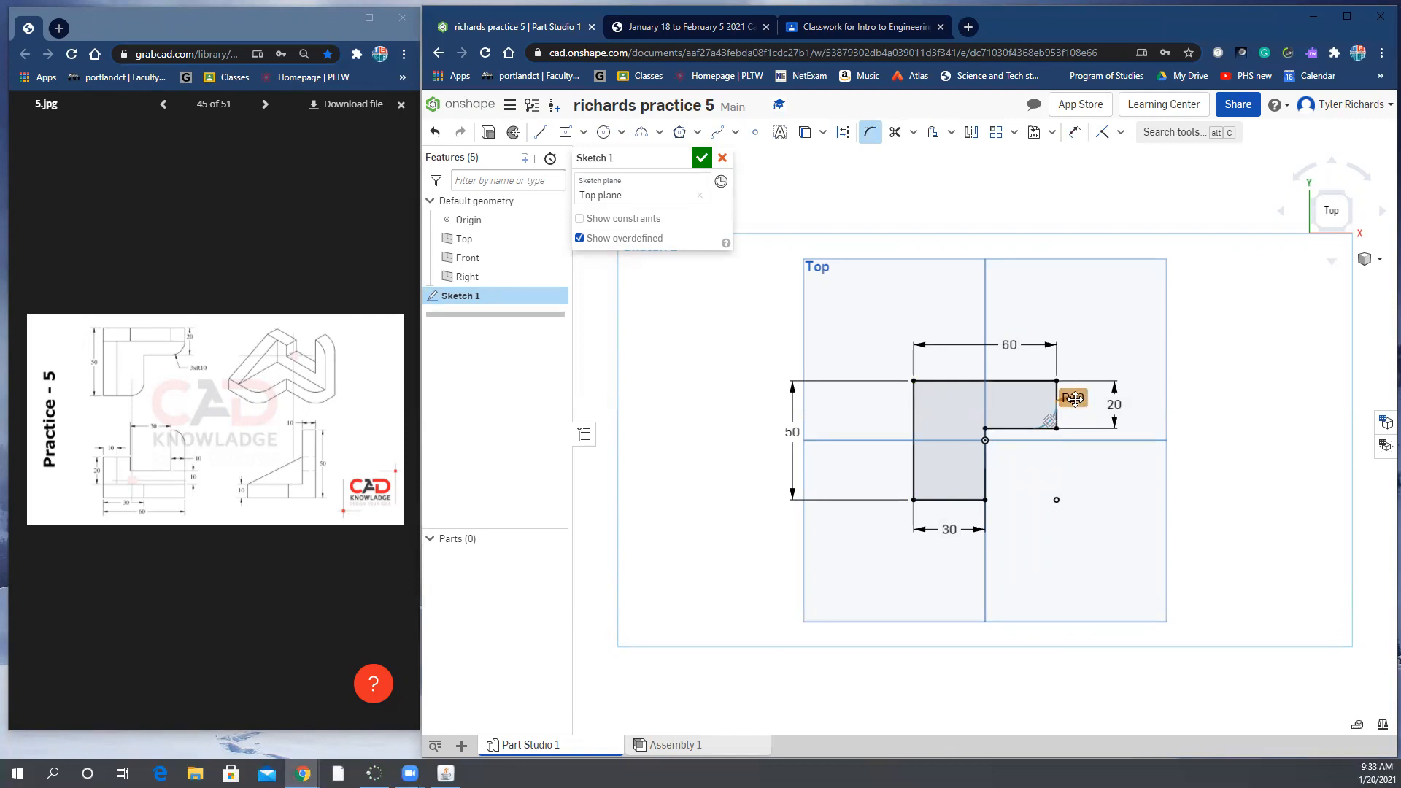
pyautogui.doubleClick(1077, 399)
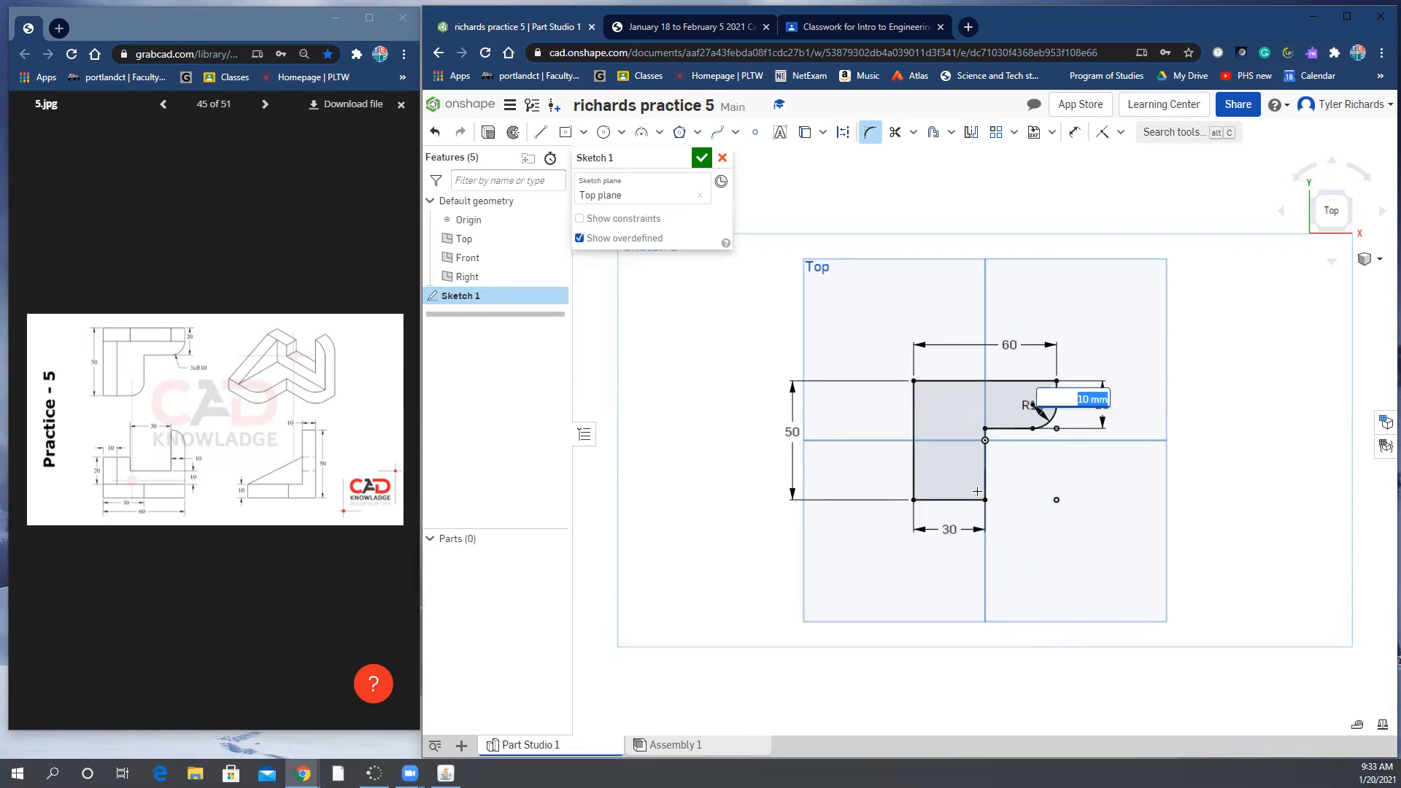
pyautogui.press('Return')
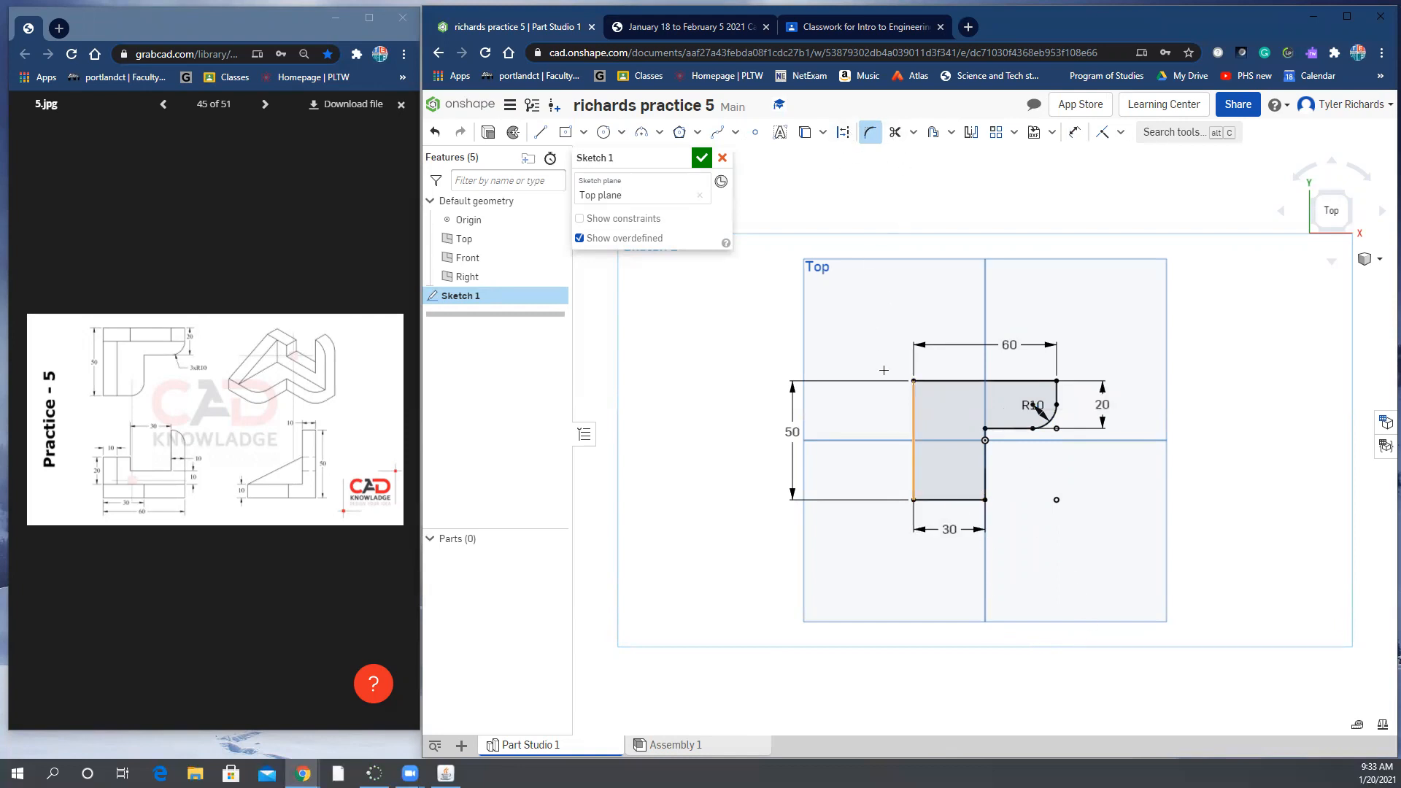
# Add a 10 mm sketch fillet to the lower-right corner of the L-profile's vertical arm.
pyautogui.click(960, 499)
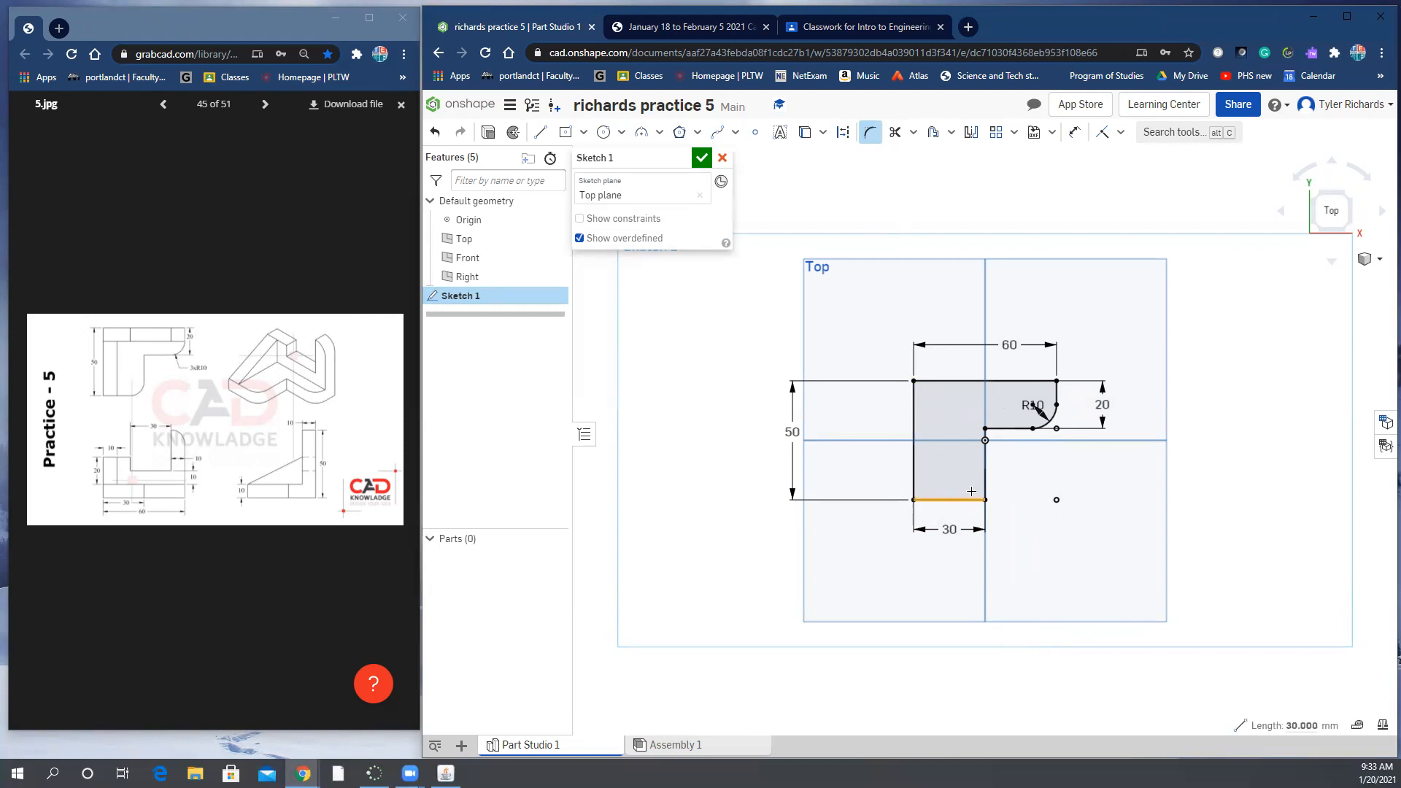
pyautogui.click(985, 481)
pyautogui.click(1036, 486)
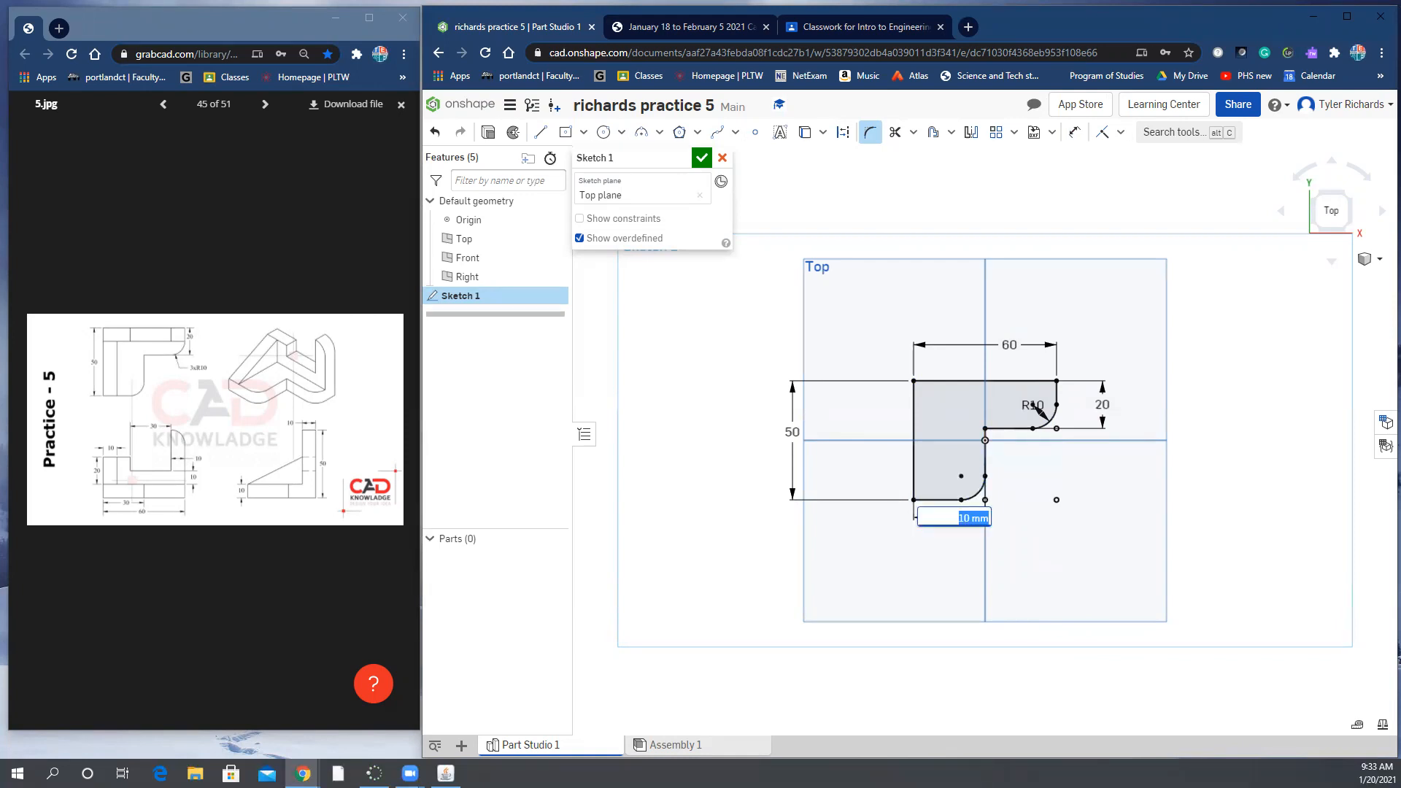
pyautogui.press('Return')
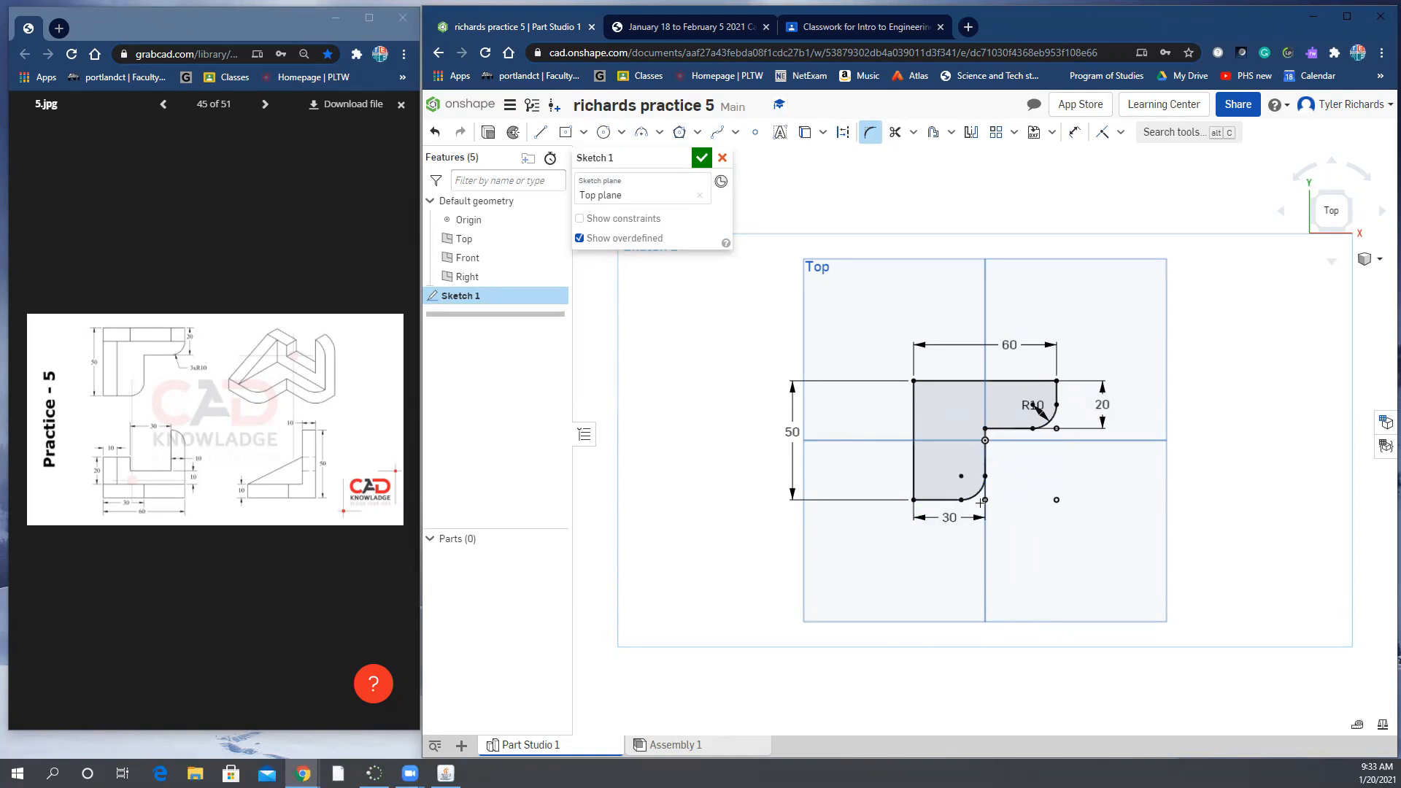
# Extrude the L-shaped profile as a new solid with a blind depth of 10 mm.
pyautogui.scroll(-3, 949, 491)
pyautogui.scroll(4, 985, 438)
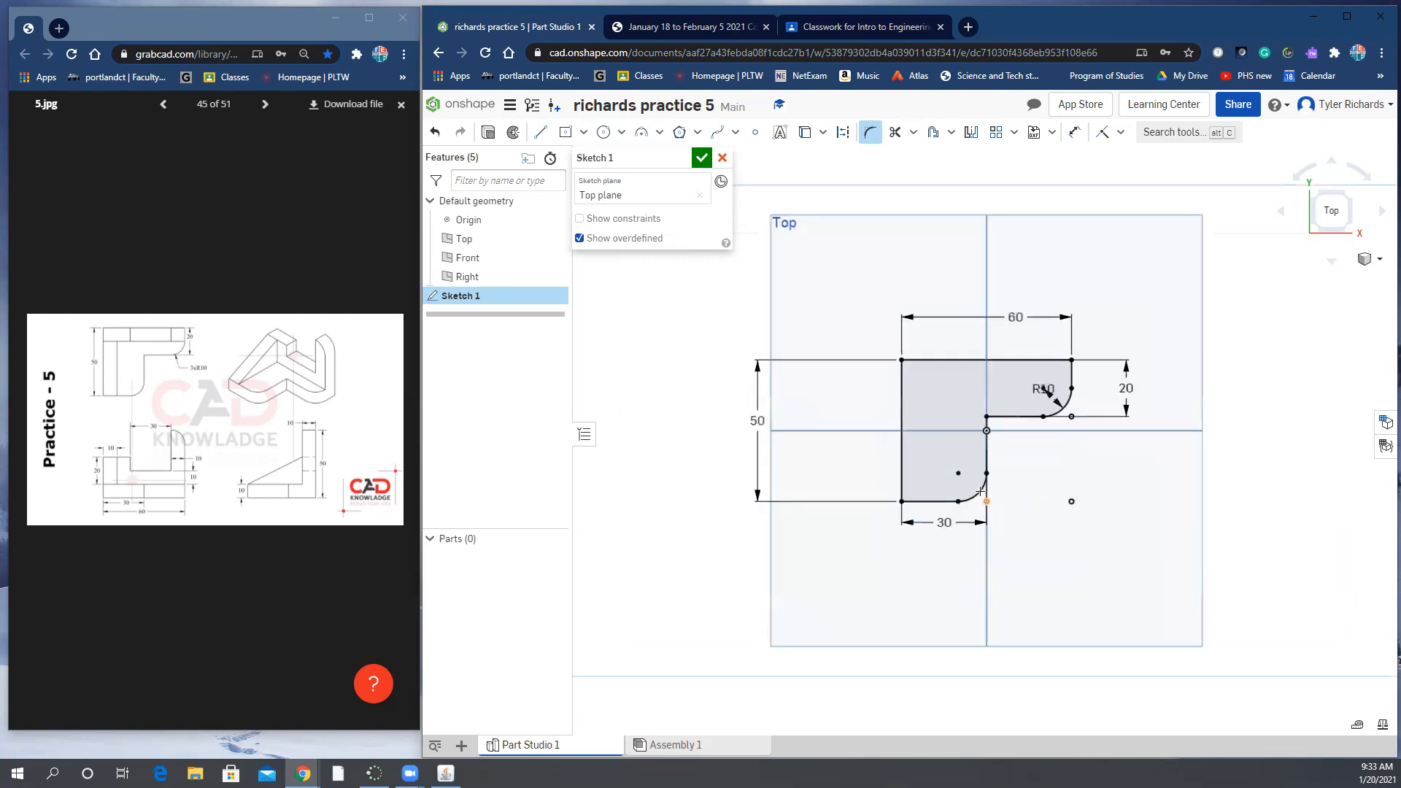
pyautogui.scroll(1, 1035, 400)
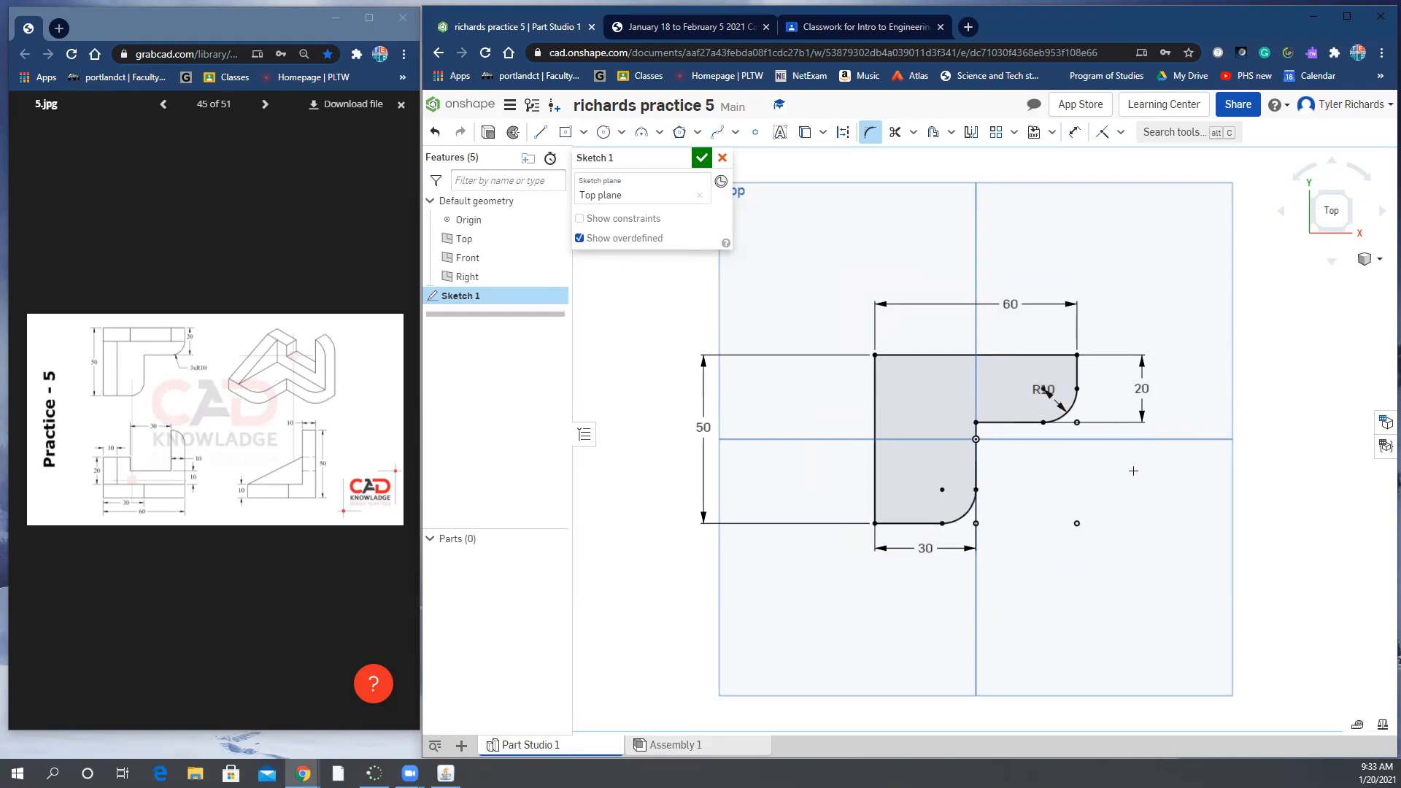
pyautogui.scroll(3, 1116, 453)
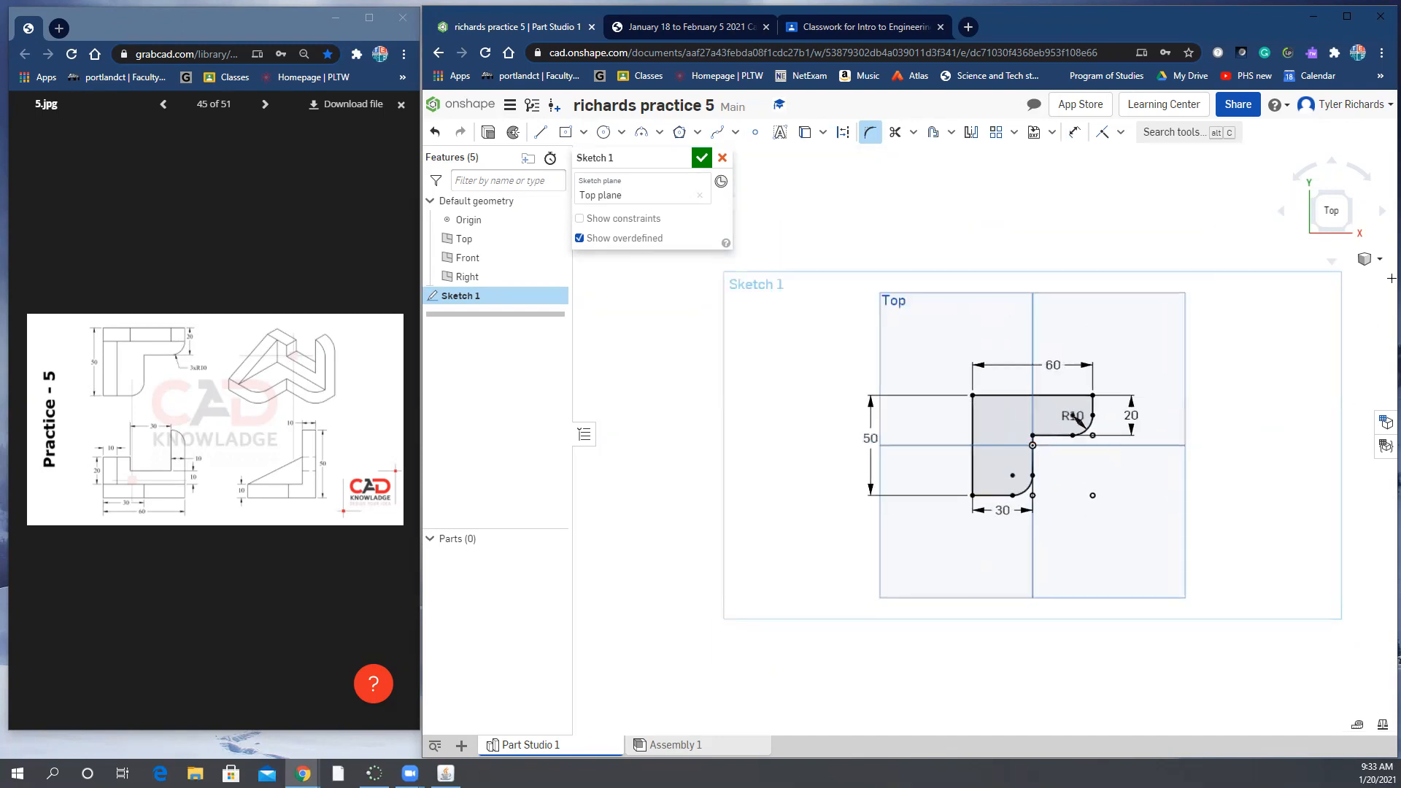
pyautogui.click(1378, 259)
pyautogui.click(1352, 279)
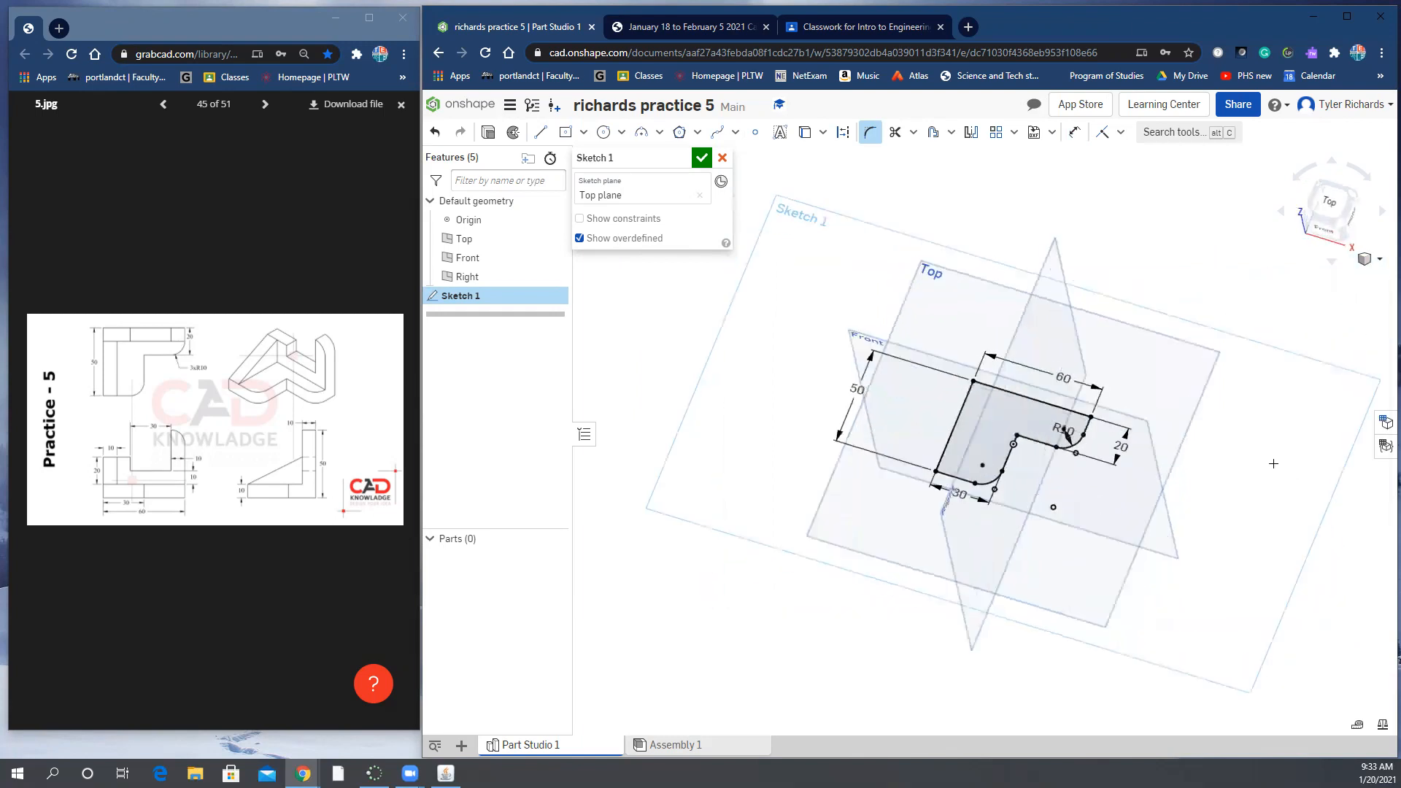
pyautogui.click(488, 133)
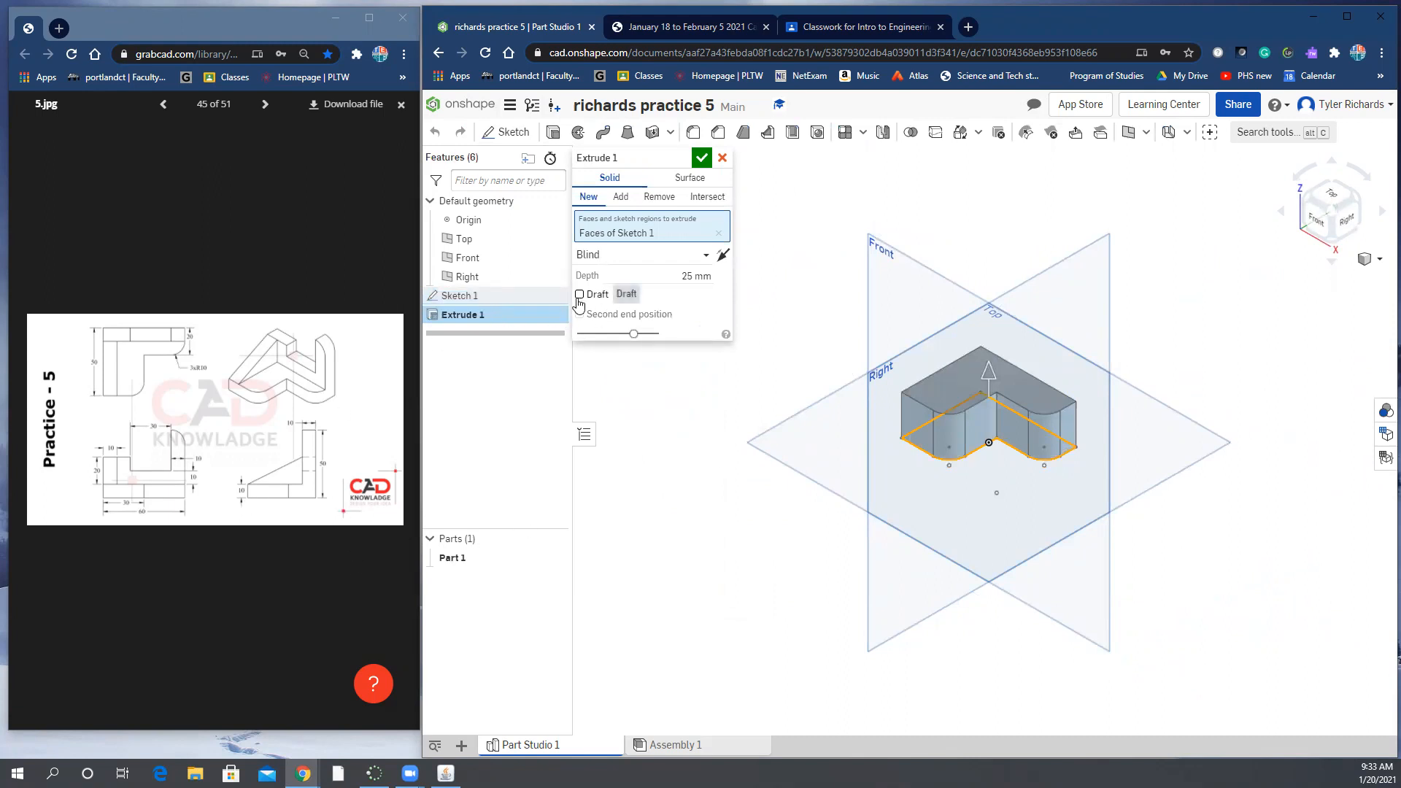
pyautogui.click(673, 275)
pyautogui.write('10')
pyautogui.press('Return')
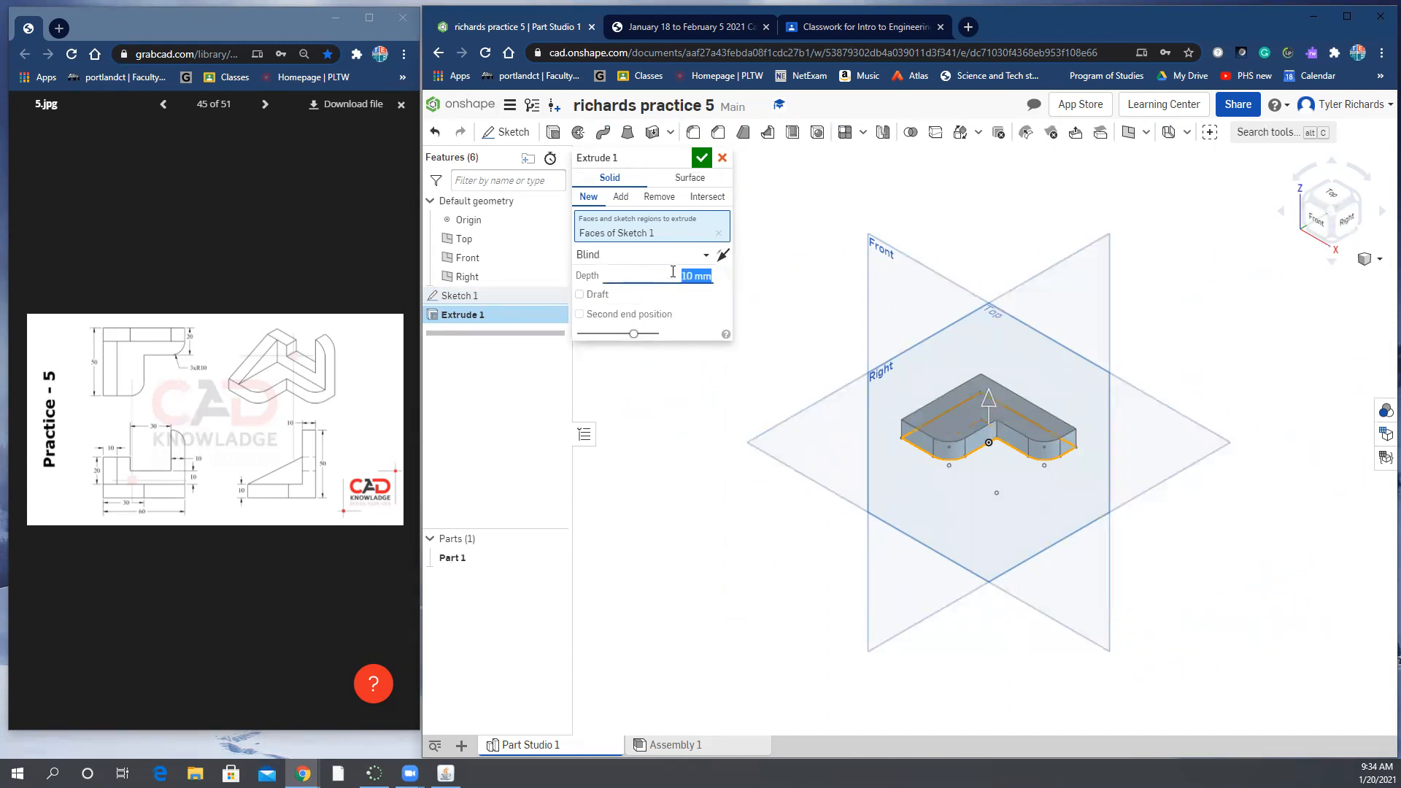
pyautogui.click(701, 159)
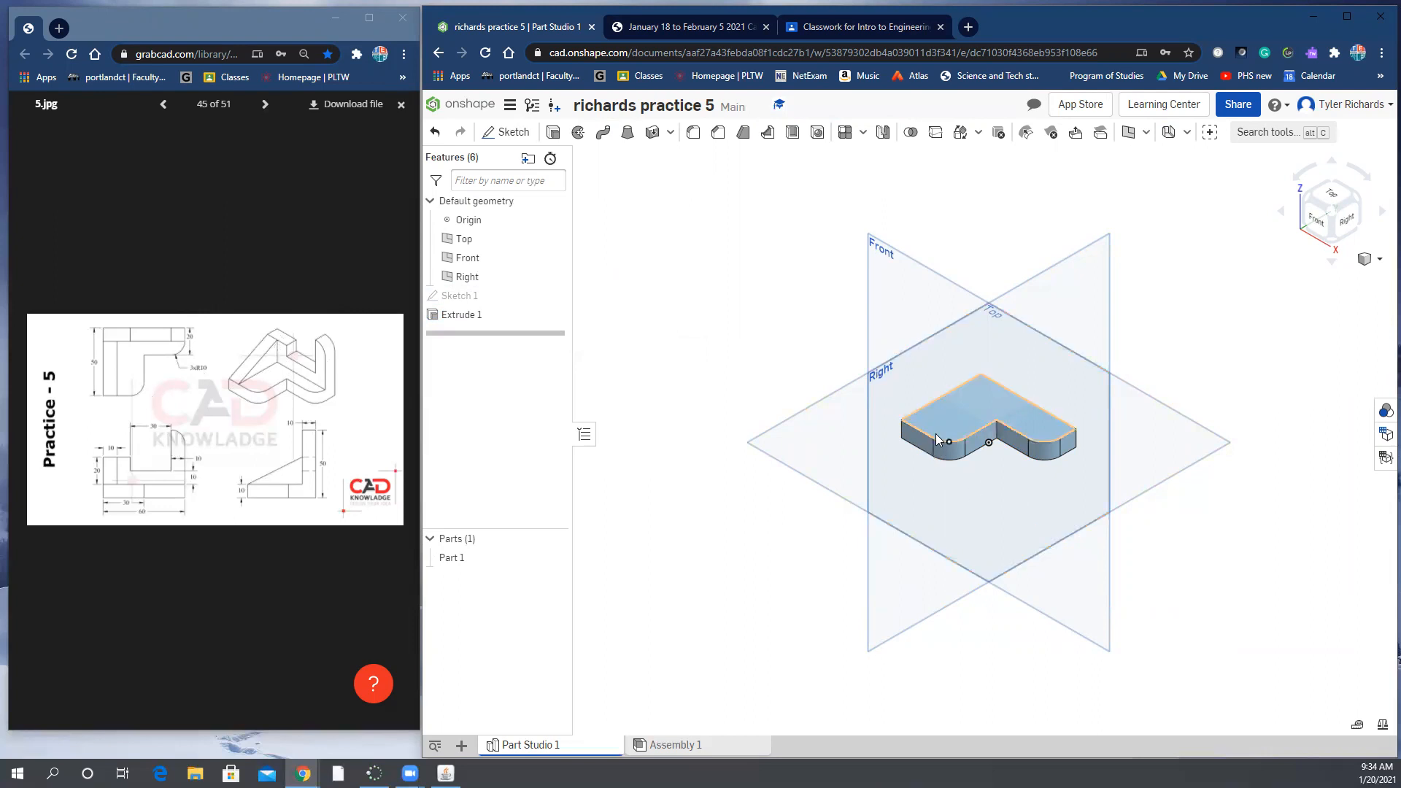
# Start a new sketch on the top face of the L-shaped base and view it straight on.
pyautogui.rightClick(958, 416)
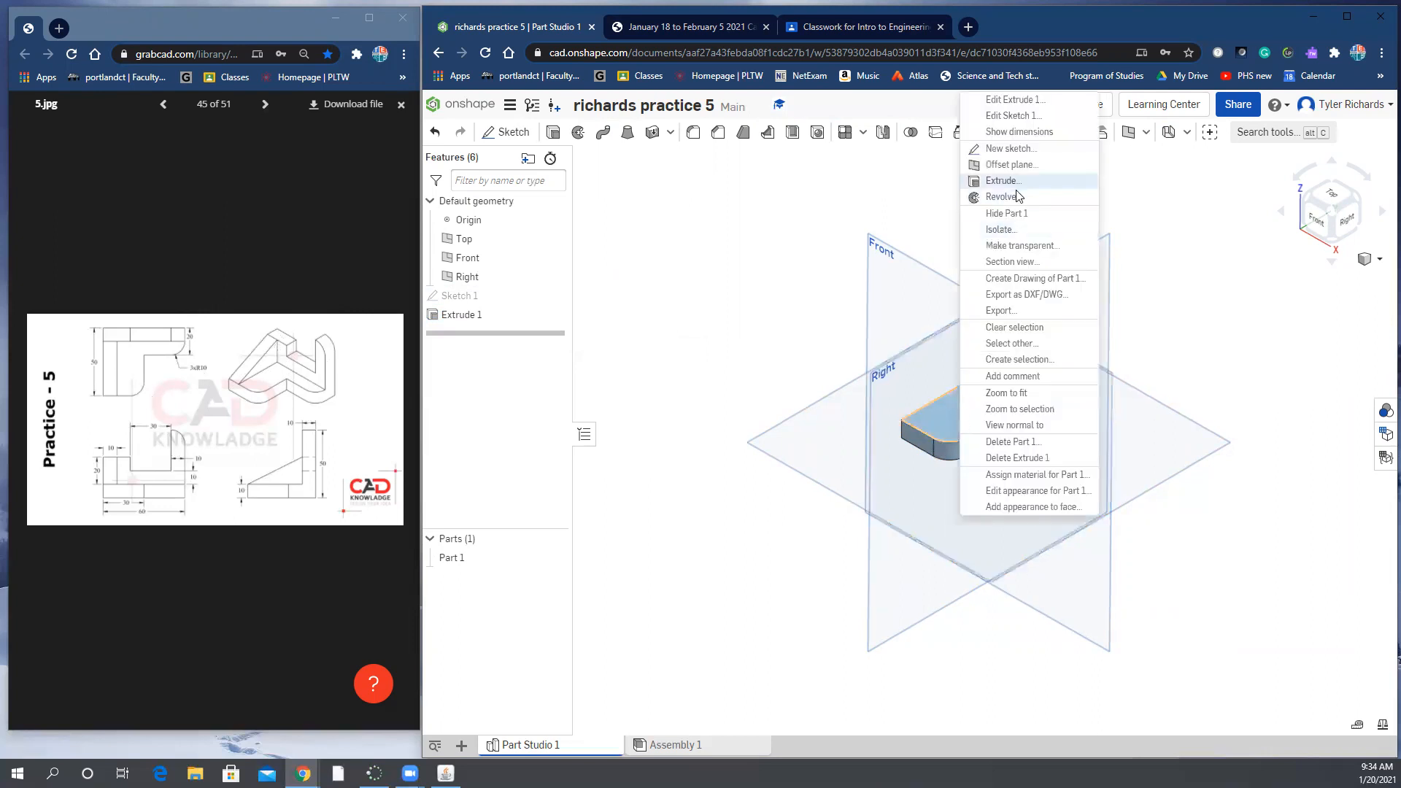
pyautogui.click(1017, 149)
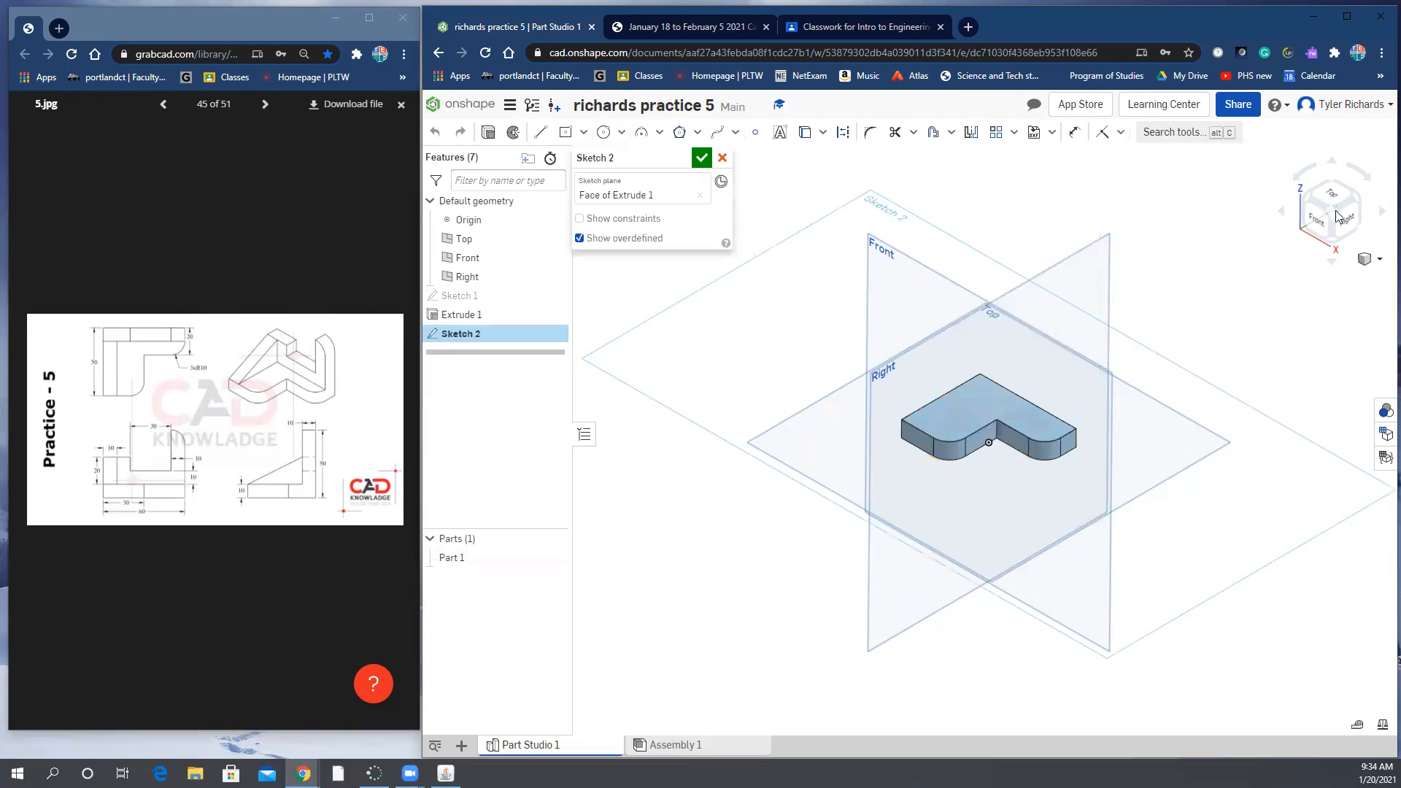
pyautogui.click(1376, 260)
pyautogui.rightClick(972, 396)
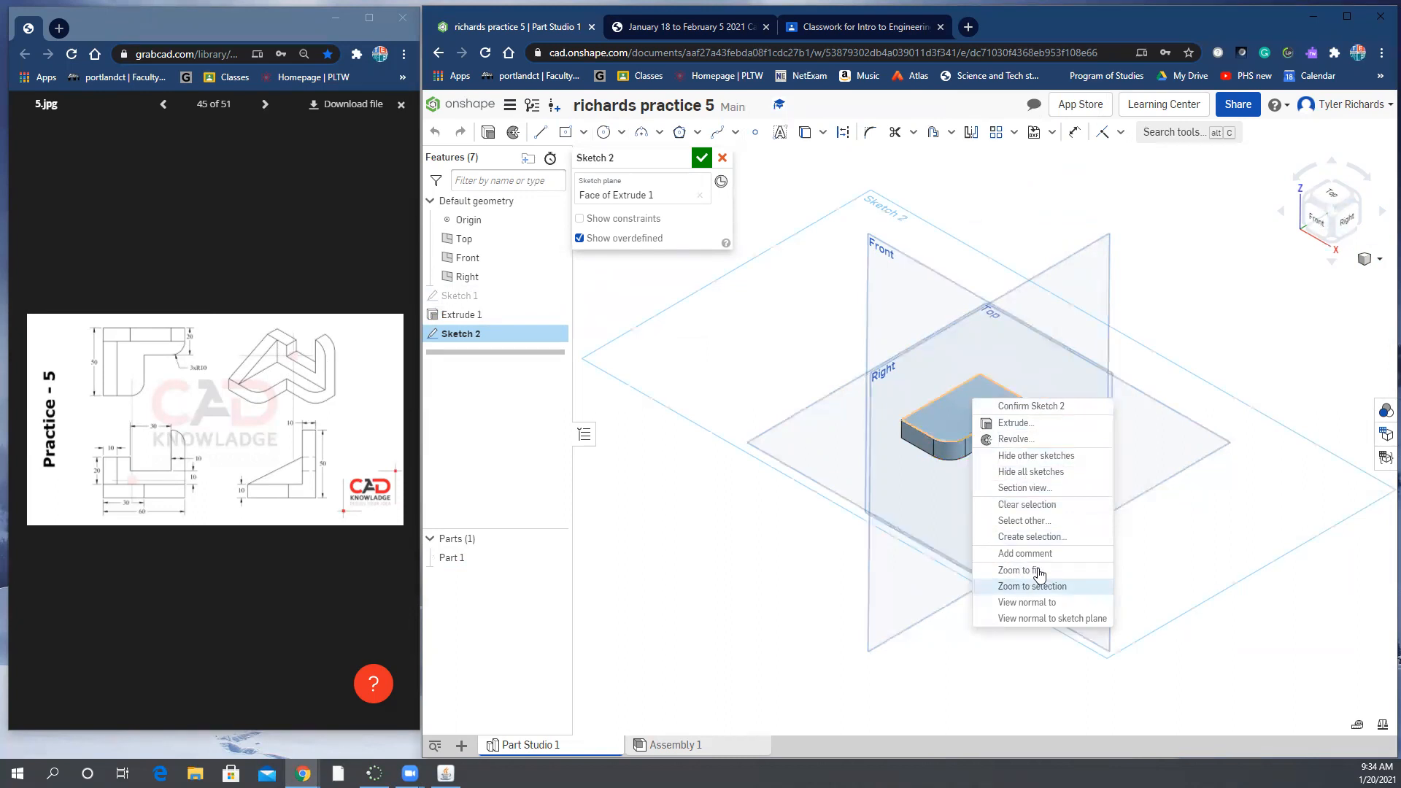
pyautogui.click(1053, 611)
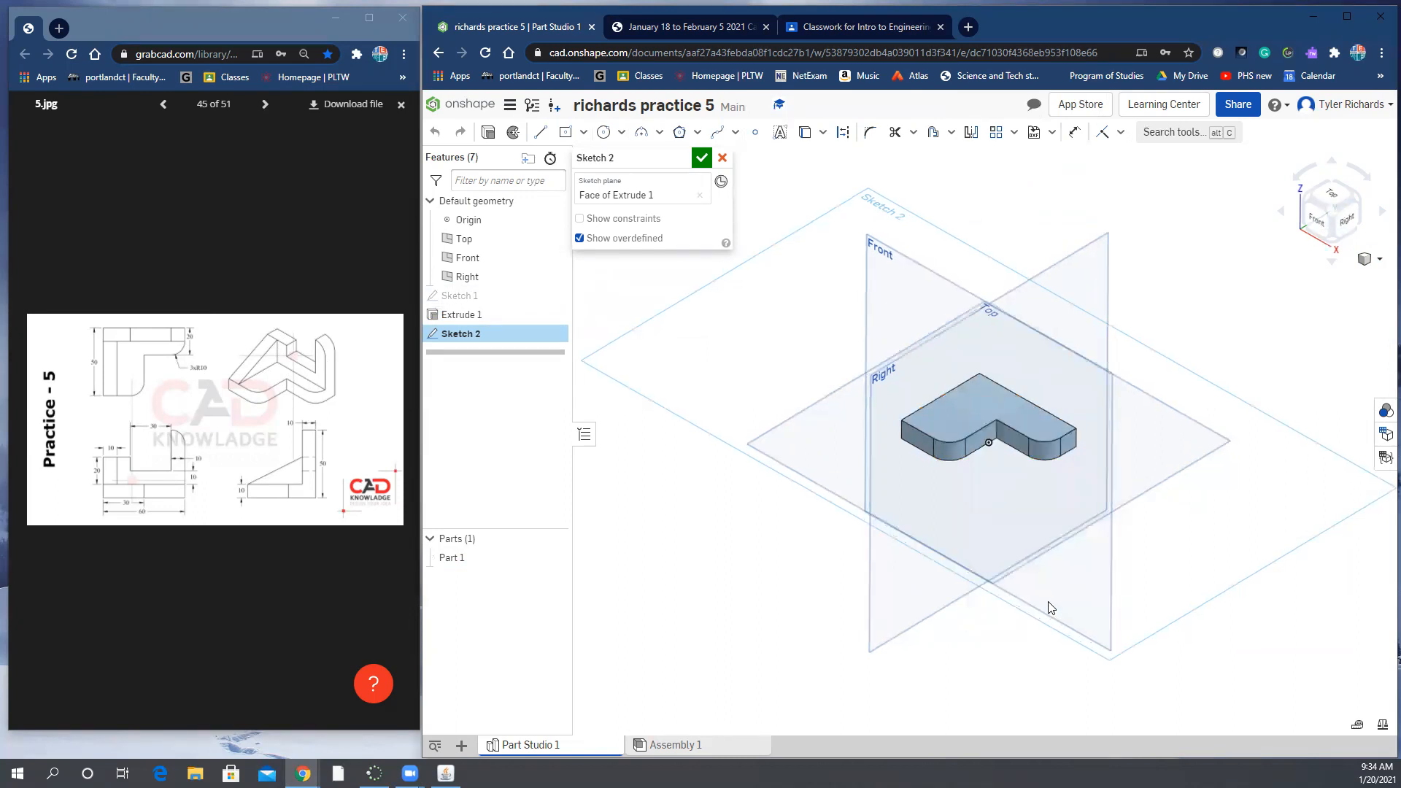
pyautogui.scroll(3, 1029, 482)
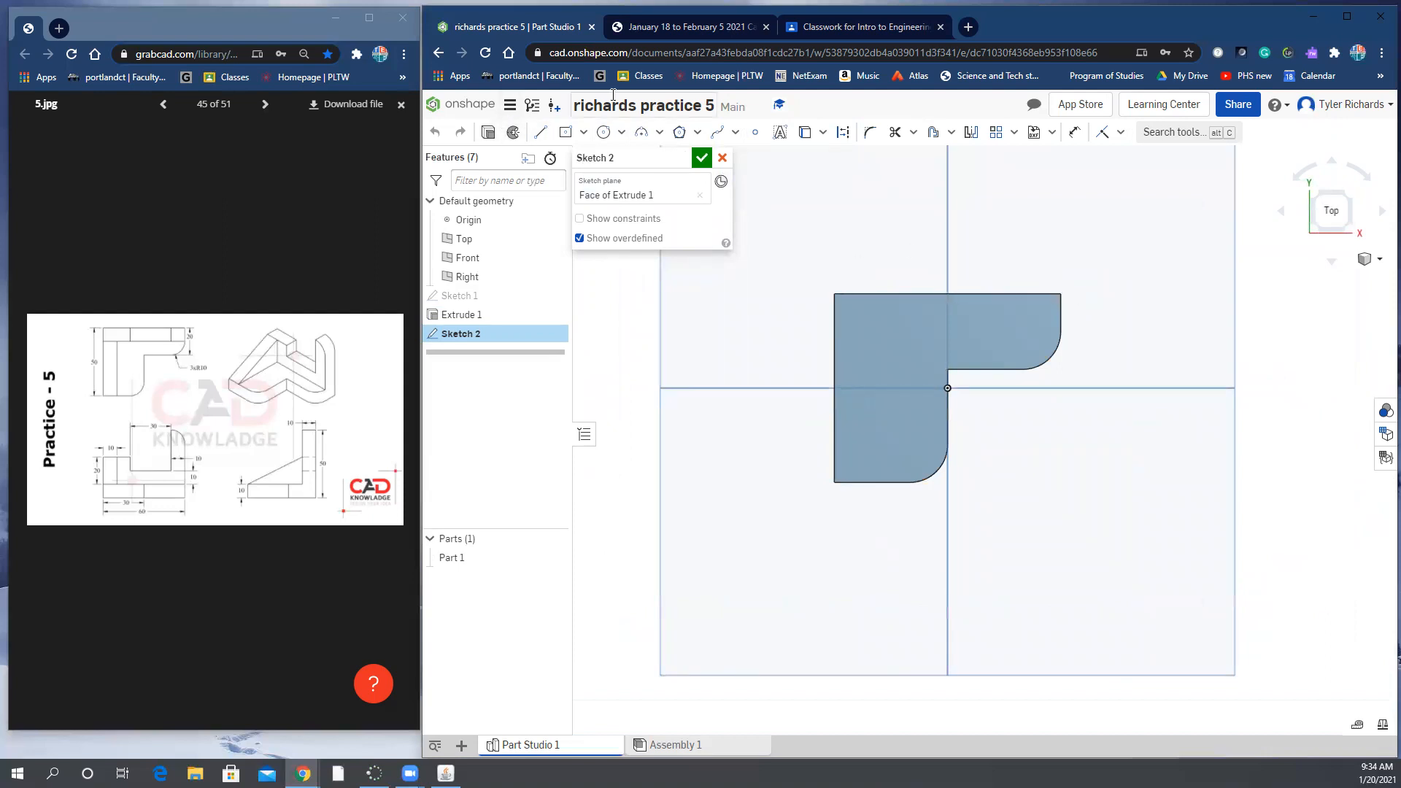
# Draw a closed L-shaped outline along the base's 60 mm and 50 mm outer edges, with inner lines about 54 and 42 mm long.
pyautogui.click(543, 136)
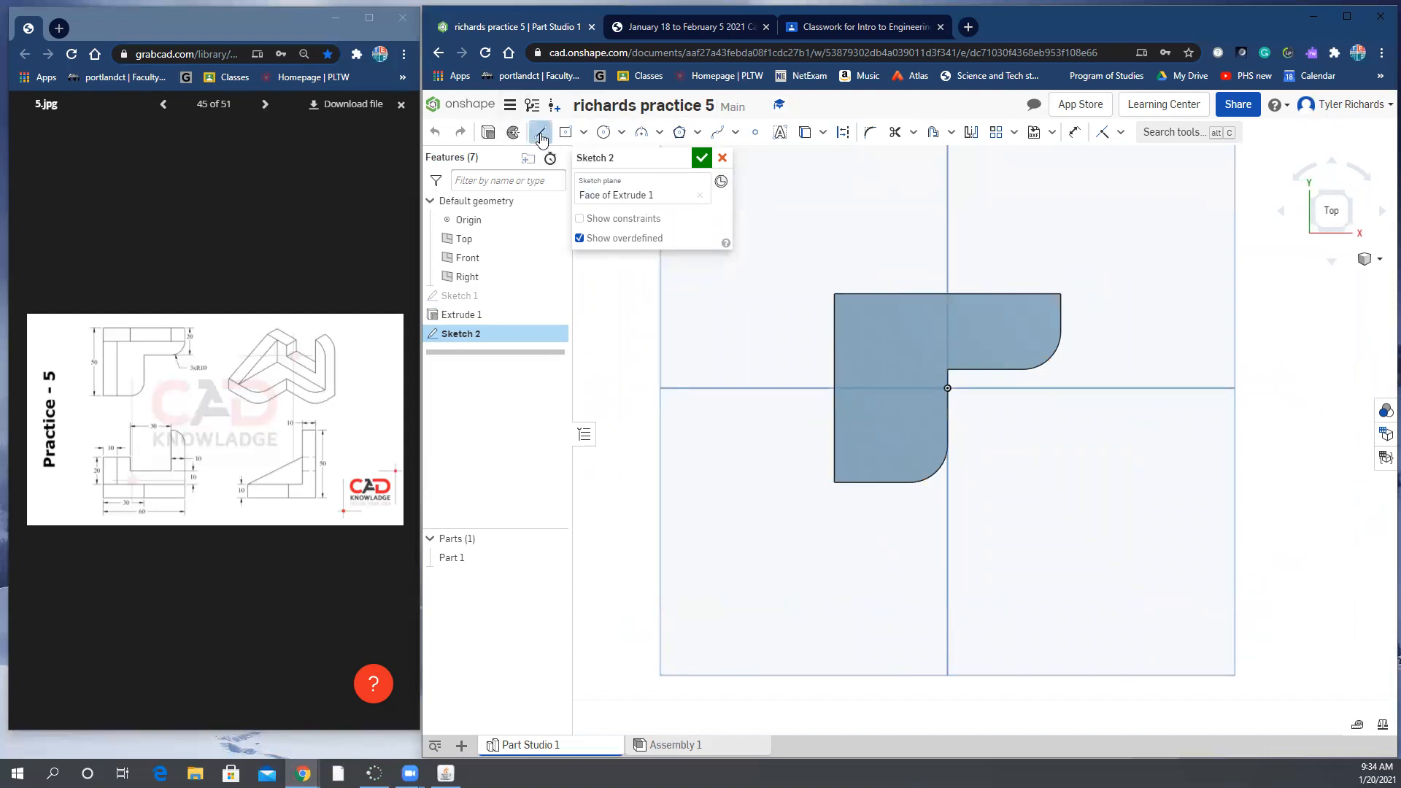
pyautogui.click(858, 482)
pyautogui.click(858, 325)
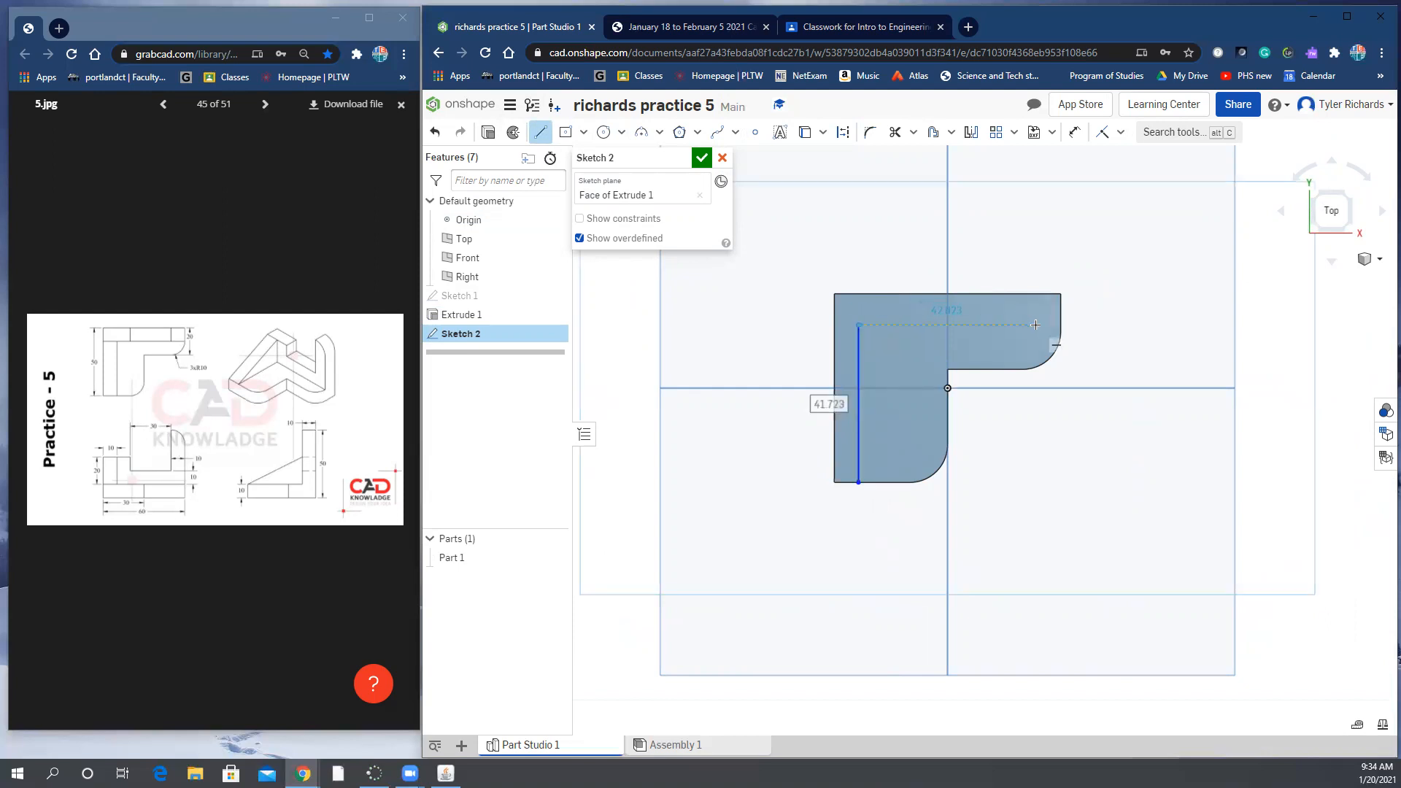
pyautogui.click(1061, 323)
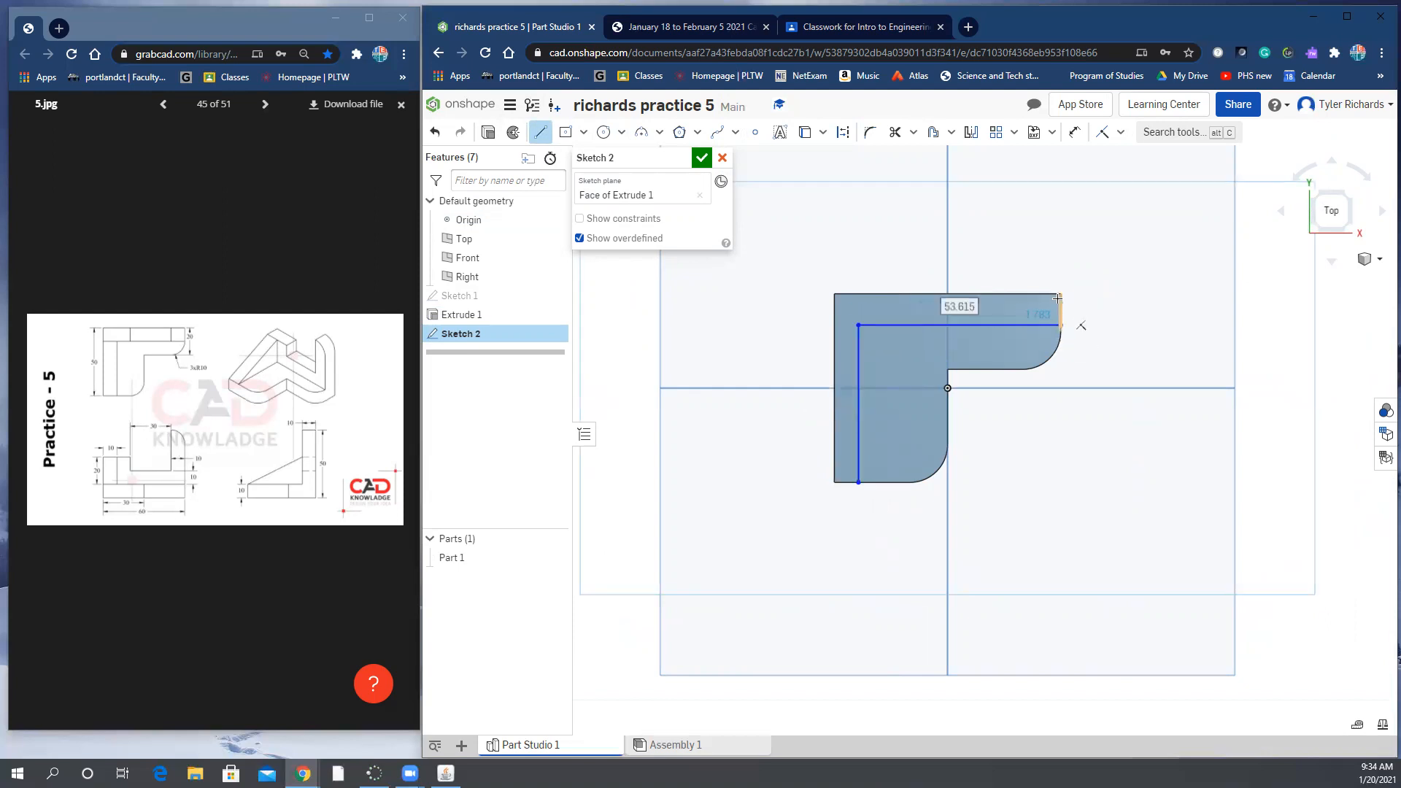
pyautogui.click(1059, 294)
pyautogui.click(835, 293)
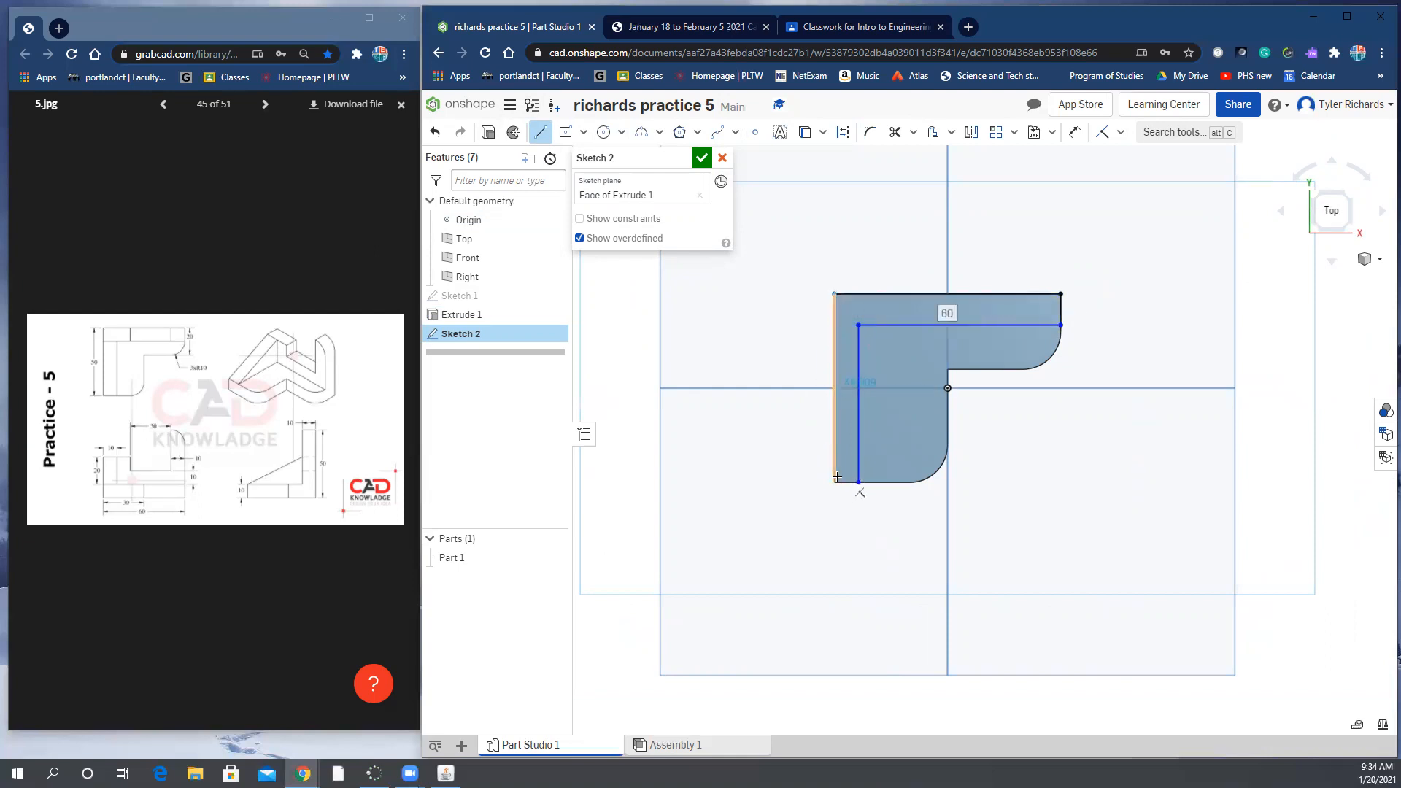
pyautogui.click(834, 482)
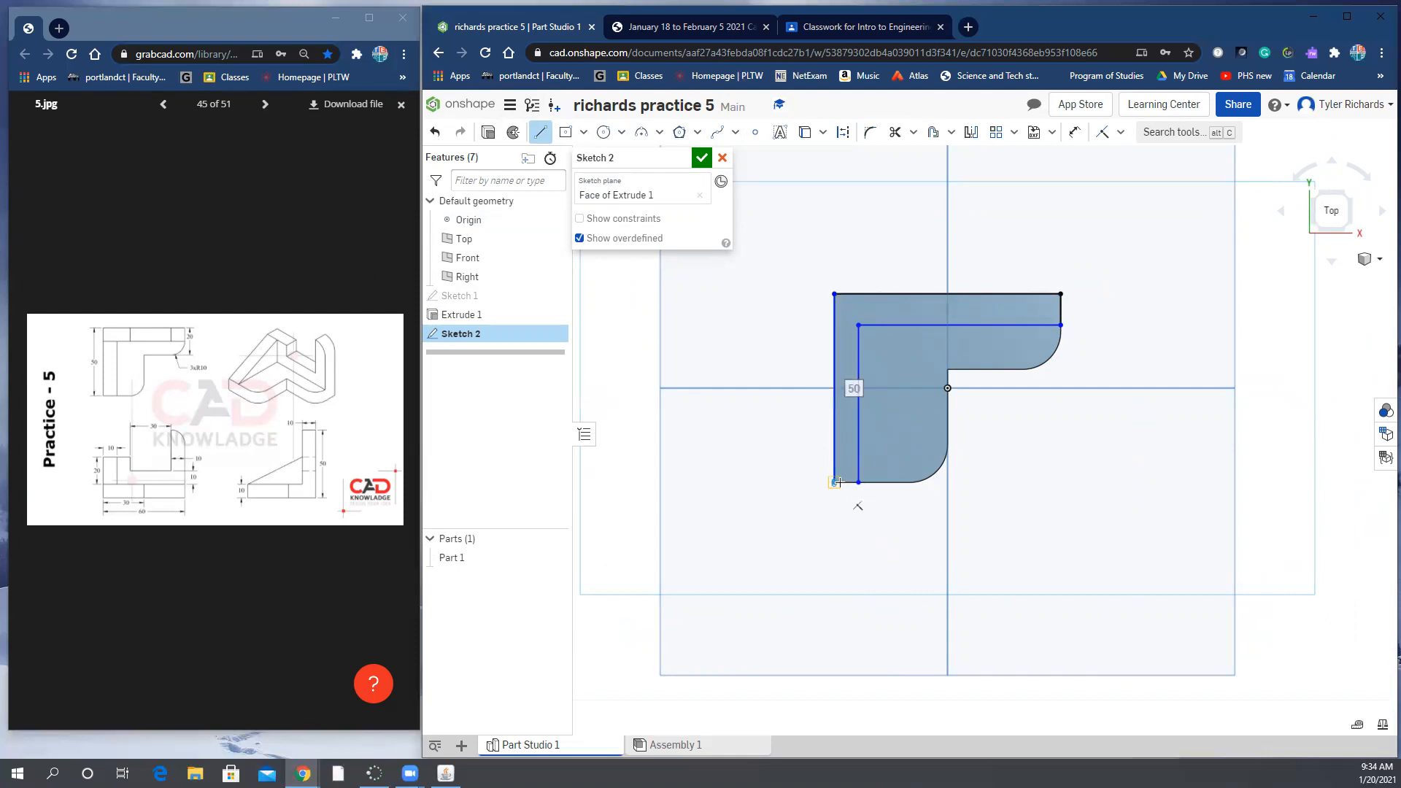
pyautogui.click(858, 482)
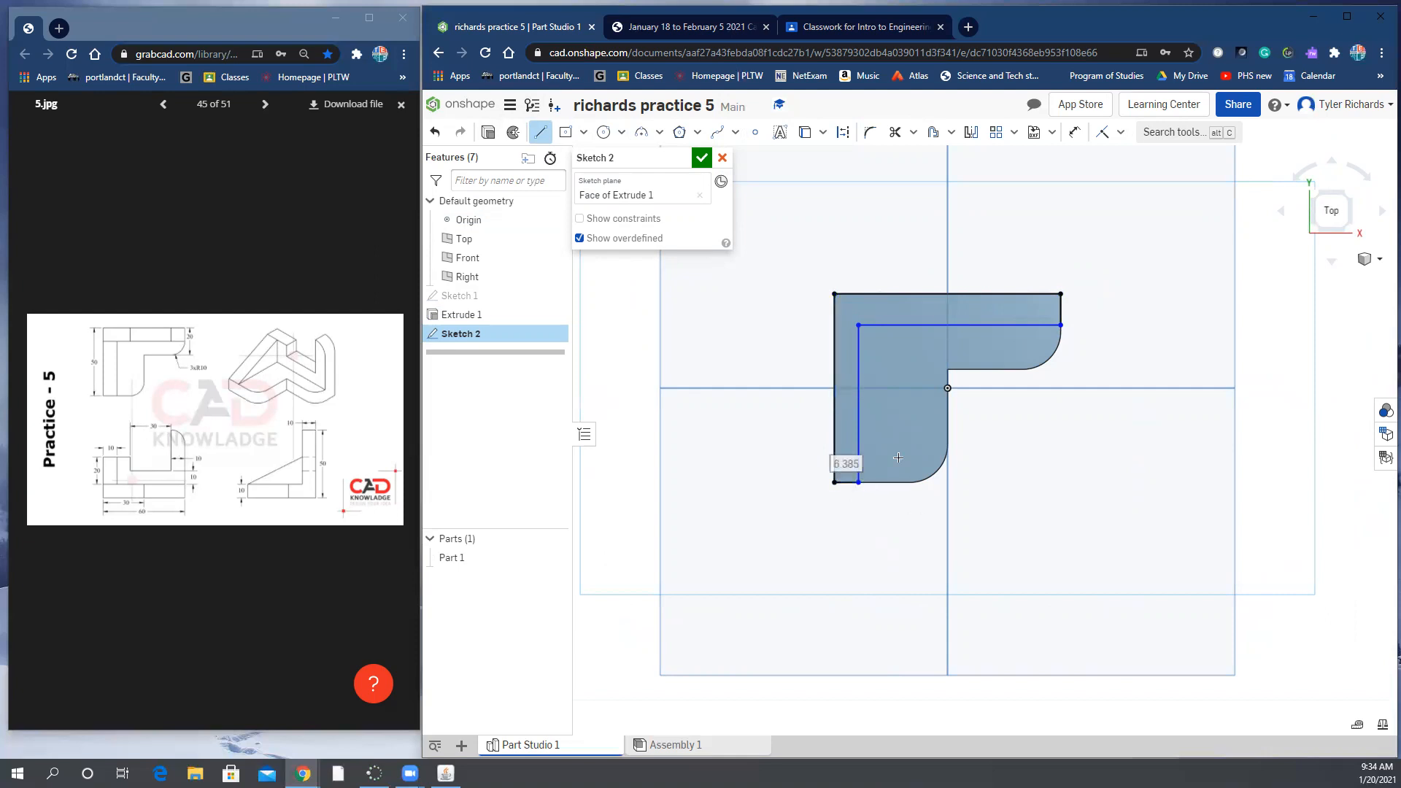
# Dimension the horizontal inner line 10 mm from the base's 60 mm outer edge.
pyautogui.scroll(3, 898, 344)
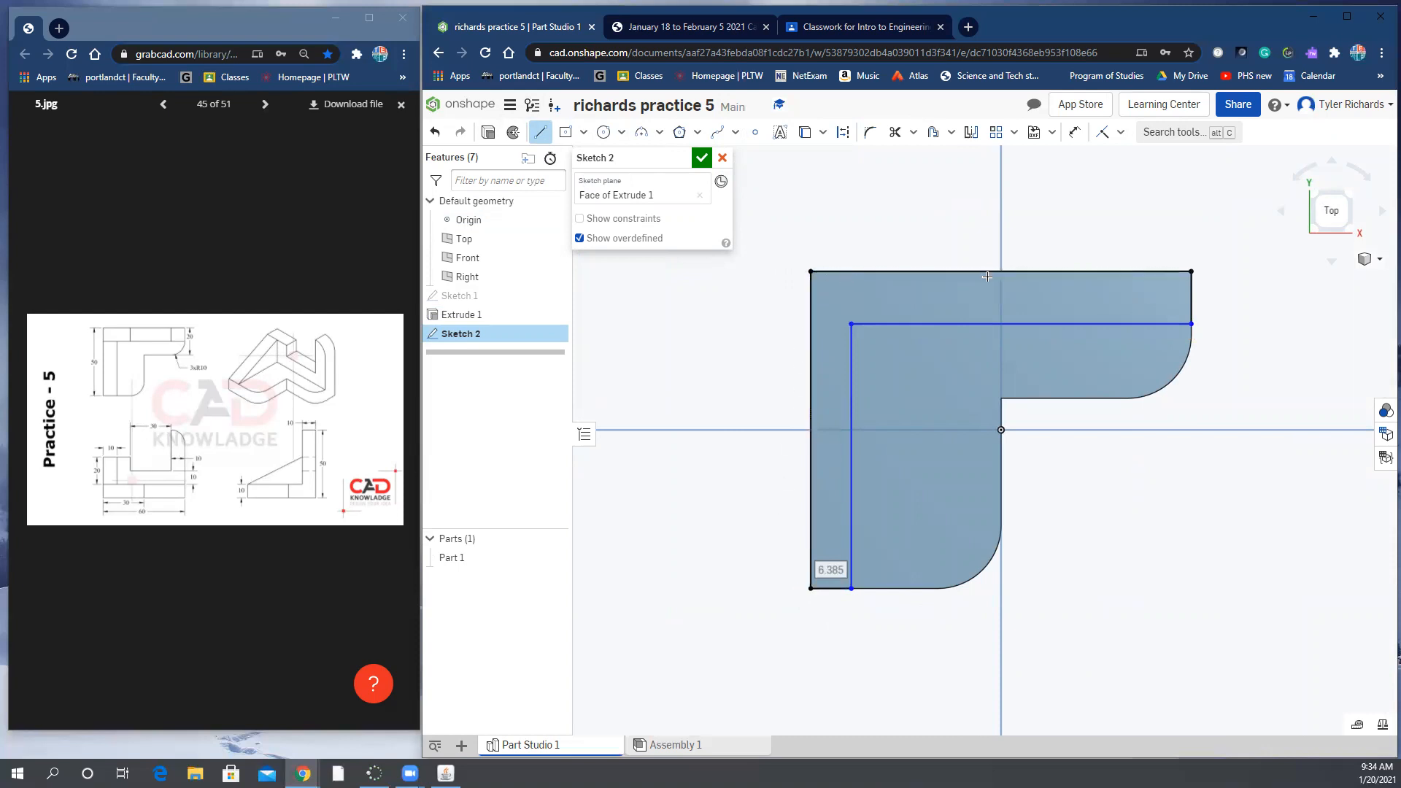
pyautogui.click(845, 301)
pyautogui.press('d')
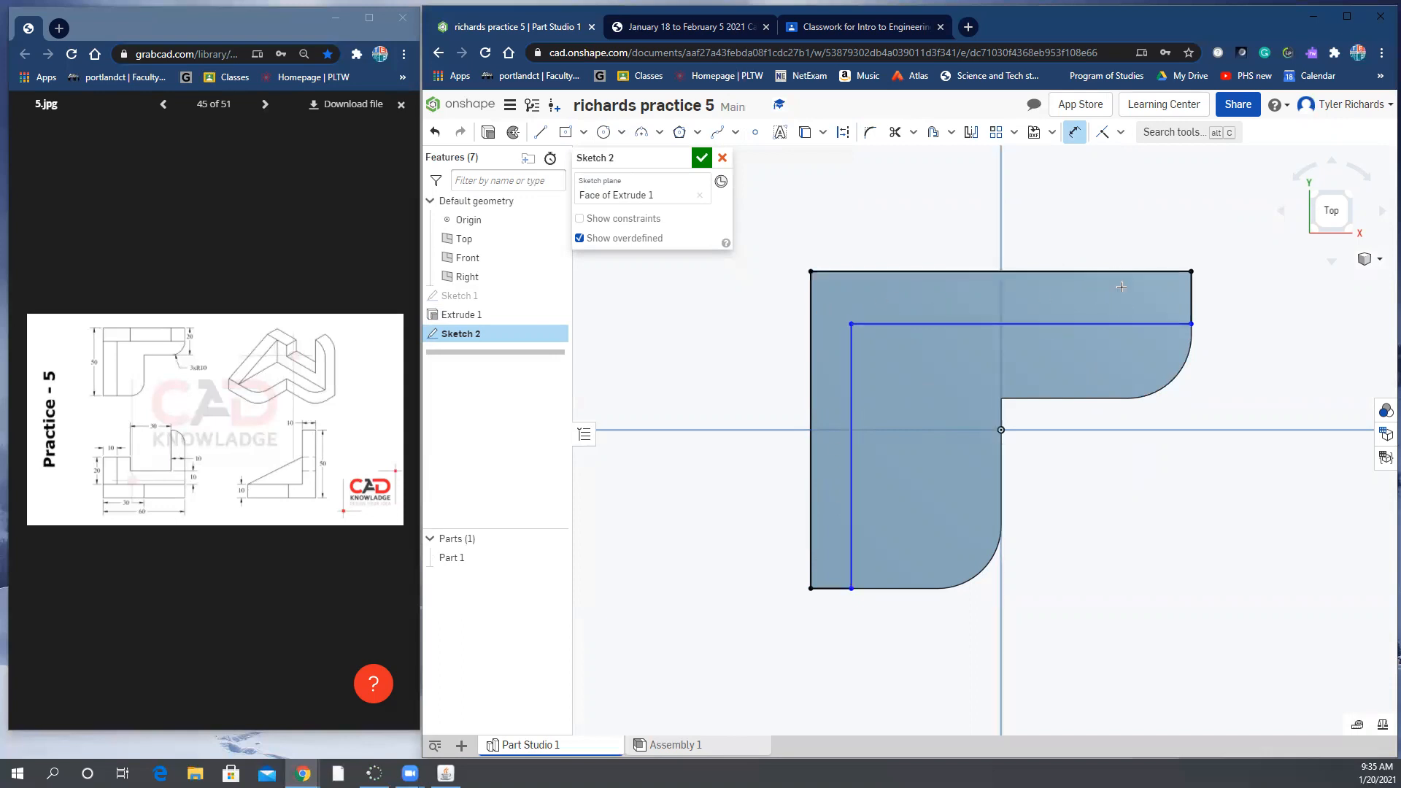
pyautogui.click(1134, 323)
pyautogui.click(1148, 272)
pyautogui.click(1240, 300)
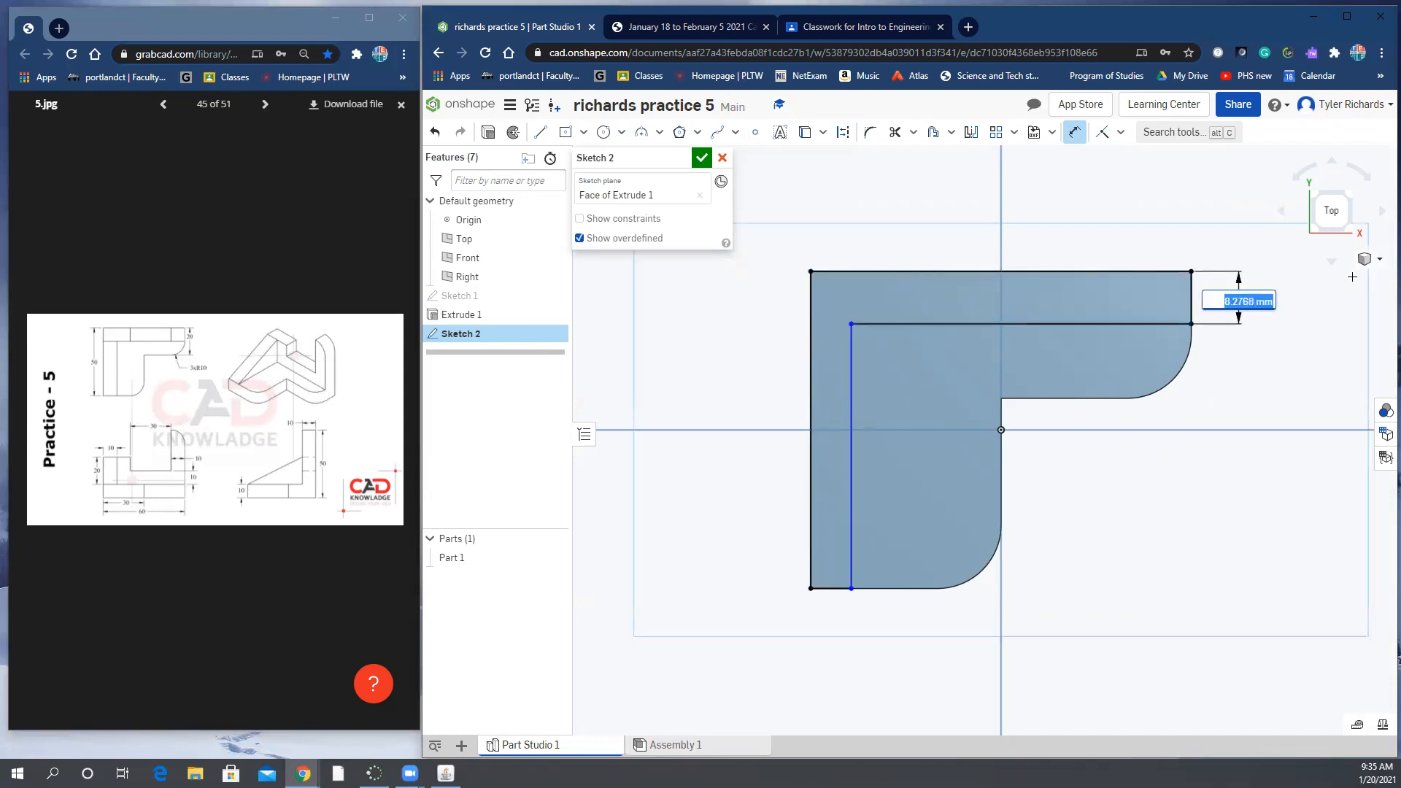
pyautogui.write('10')
pyautogui.press('Return')
# Dimension the vertical inner line 10 mm from the base's 50 mm outer edge.
pyautogui.click(849, 556)
pyautogui.click(812, 568)
pyautogui.click(816, 615)
pyautogui.write('10')
pyautogui.press('Return')
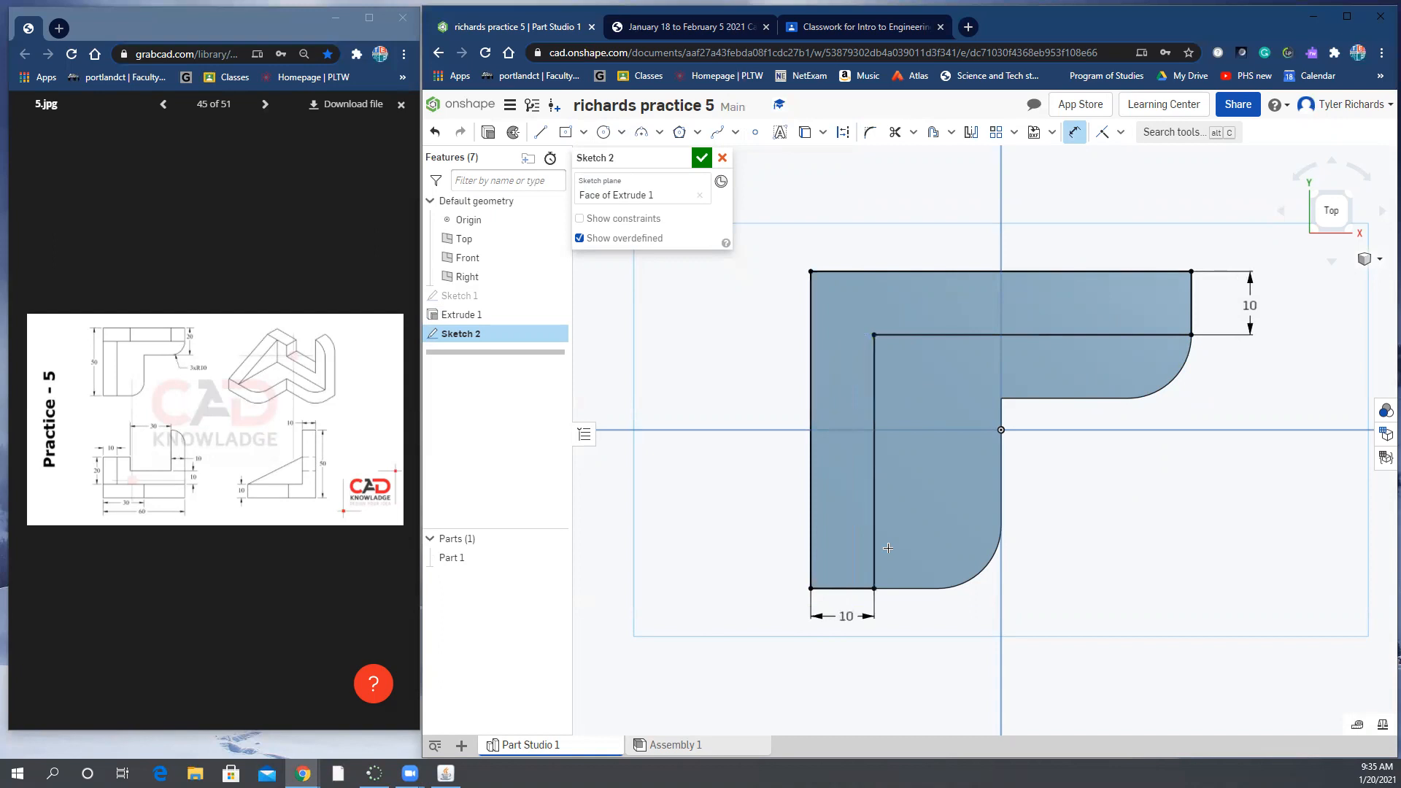
# Extrude the L-shaped wall profile to a blind depth of 40 mm, adding it to the existing part.
pyautogui.scroll(-3, 1202, 448)
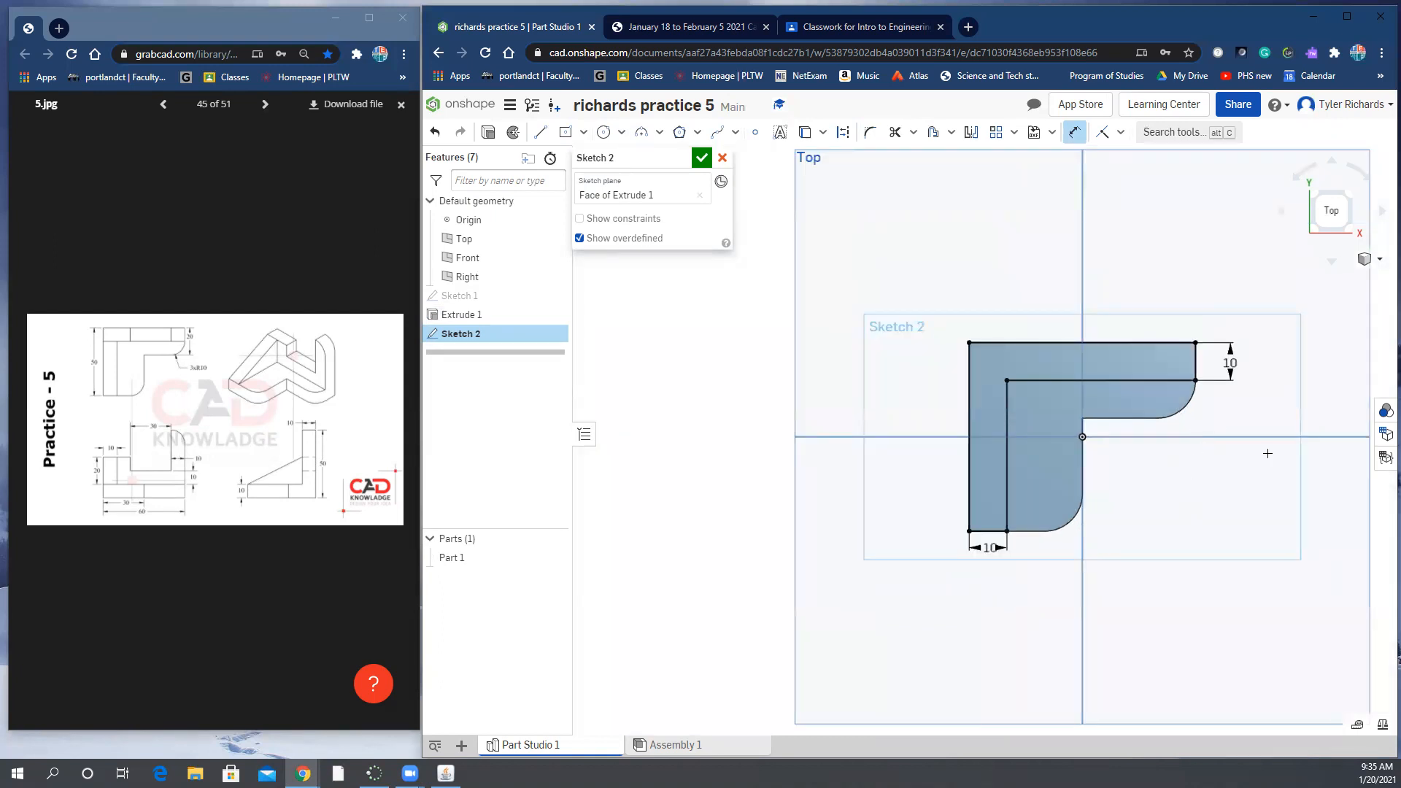
pyautogui.click(1379, 258)
pyautogui.click(1286, 277)
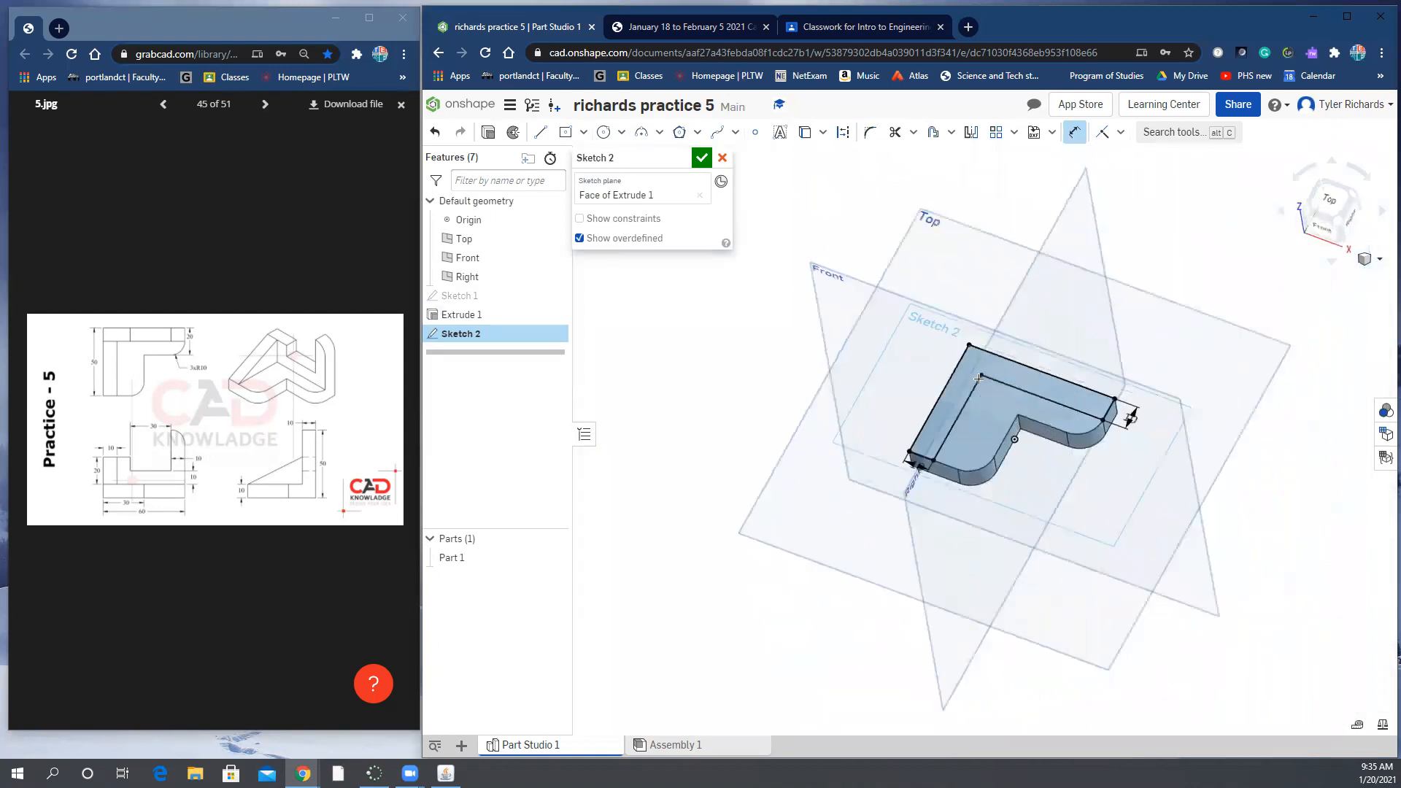
pyautogui.click(483, 138)
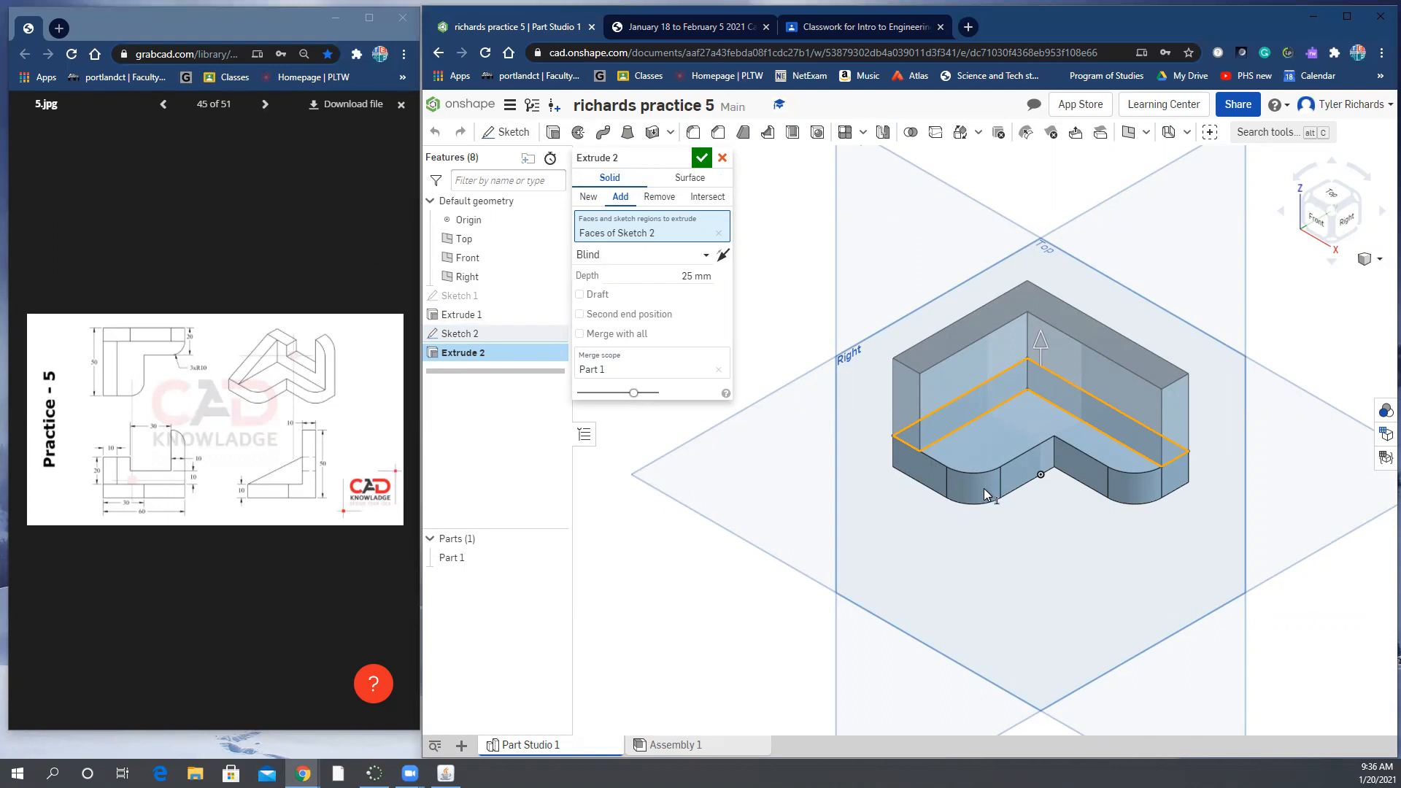
pyautogui.click(697, 276)
pyautogui.write('40')
pyautogui.press('Return')
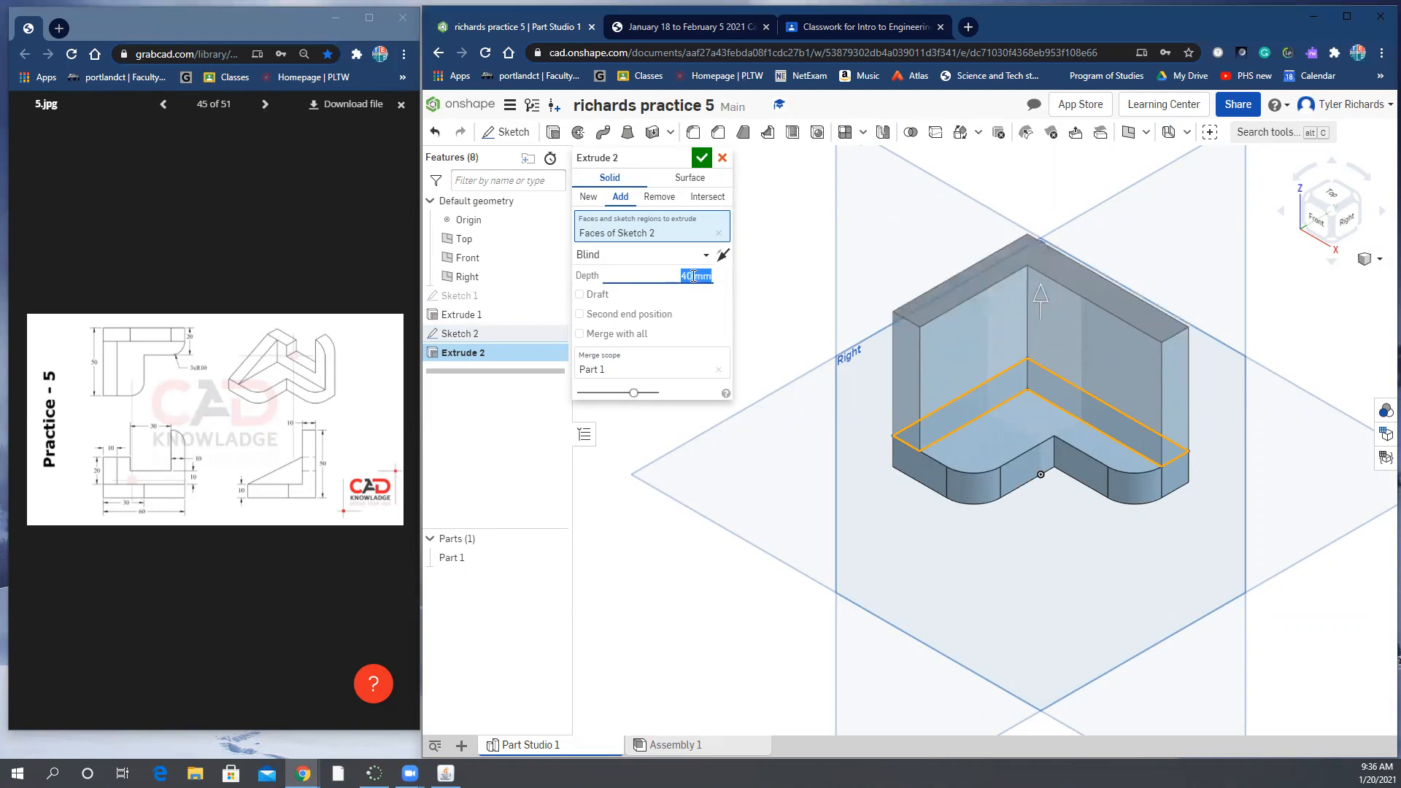
pyautogui.click(702, 157)
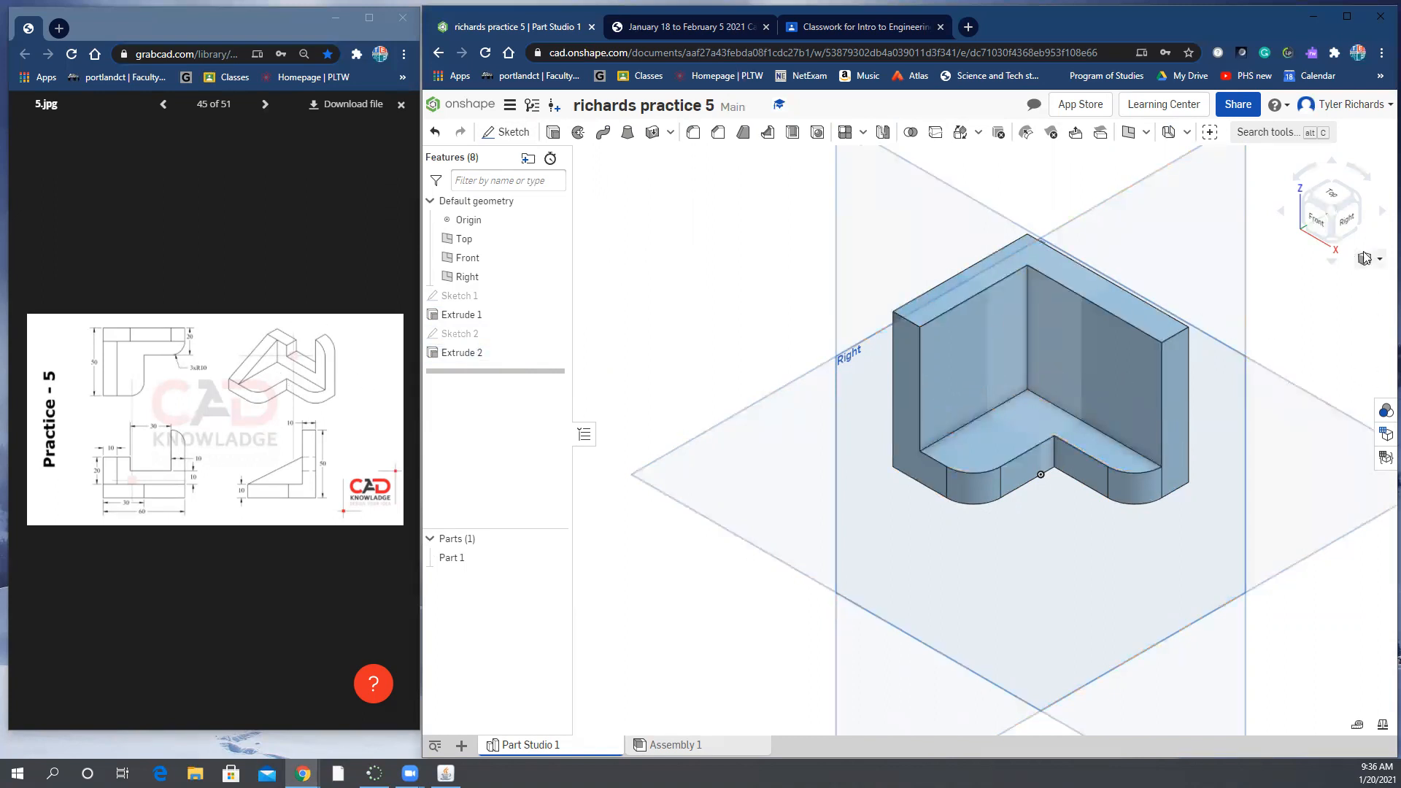
# Start a new sketch on the back face of the 60 mm wall and view it straight on.
pyautogui.click(1380, 212)
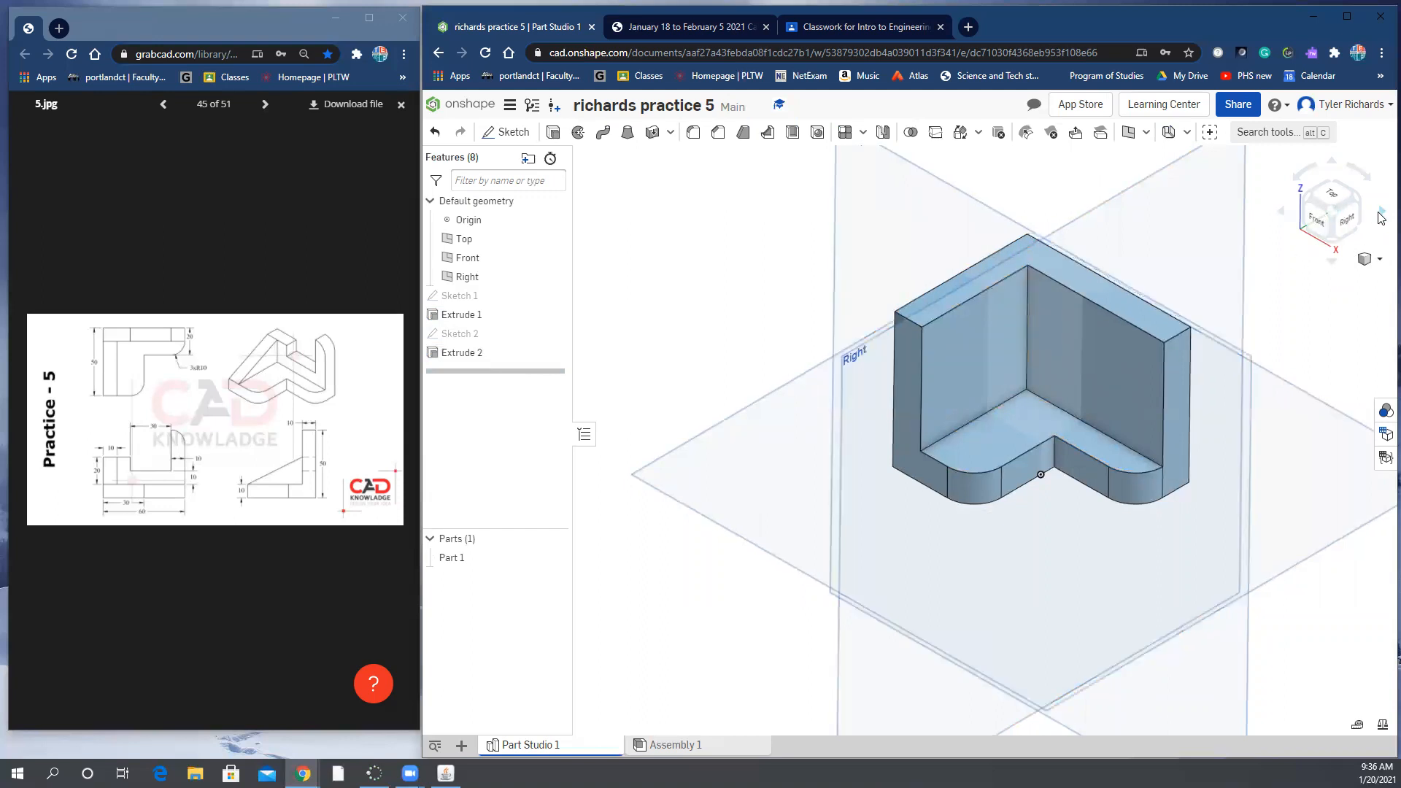
pyautogui.click(1380, 214)
pyautogui.click(1380, 214)
pyautogui.click(1380, 214)
pyautogui.click(1380, 214)
pyautogui.click(1380, 214)
pyautogui.click(1380, 214)
pyautogui.click(1380, 214)
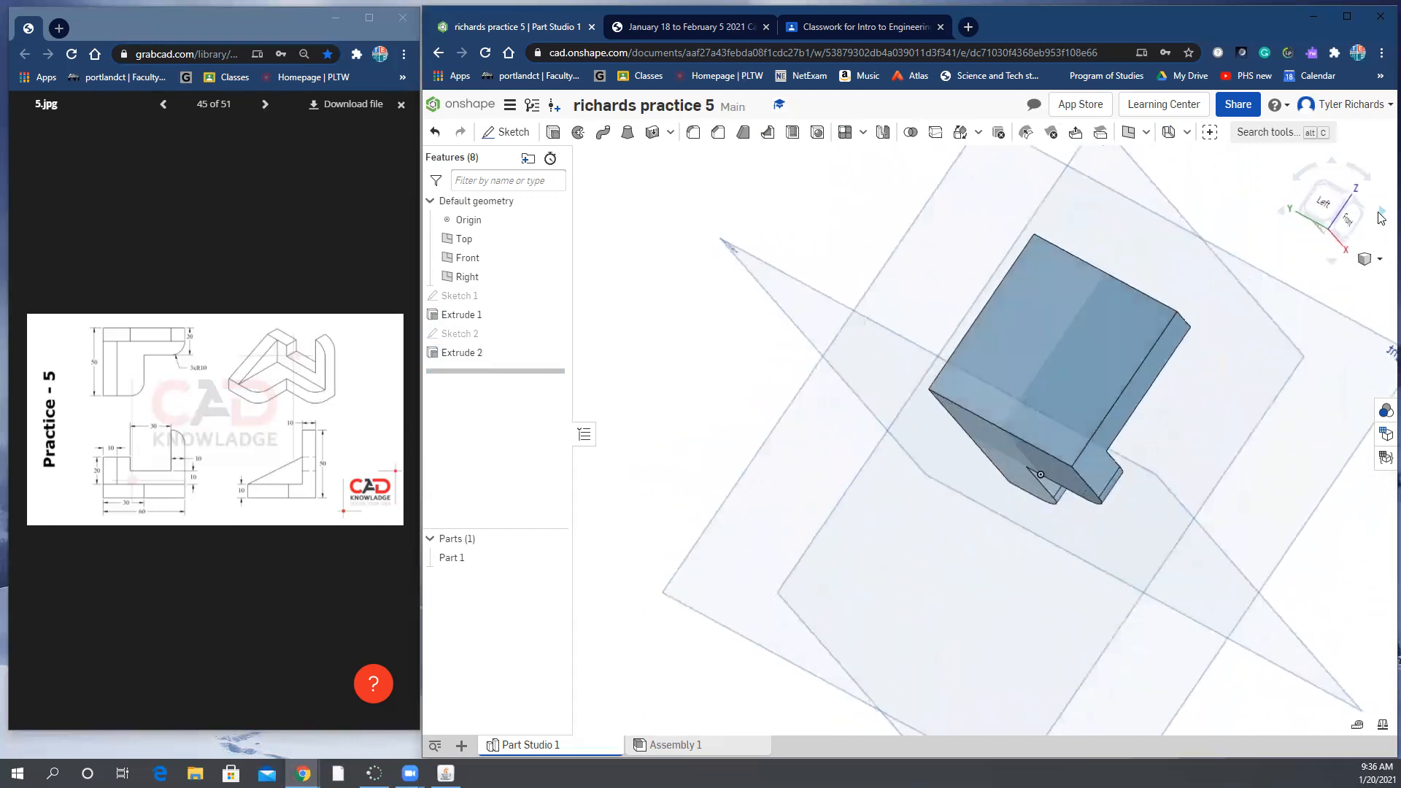
pyautogui.click(1285, 215)
pyautogui.click(1285, 216)
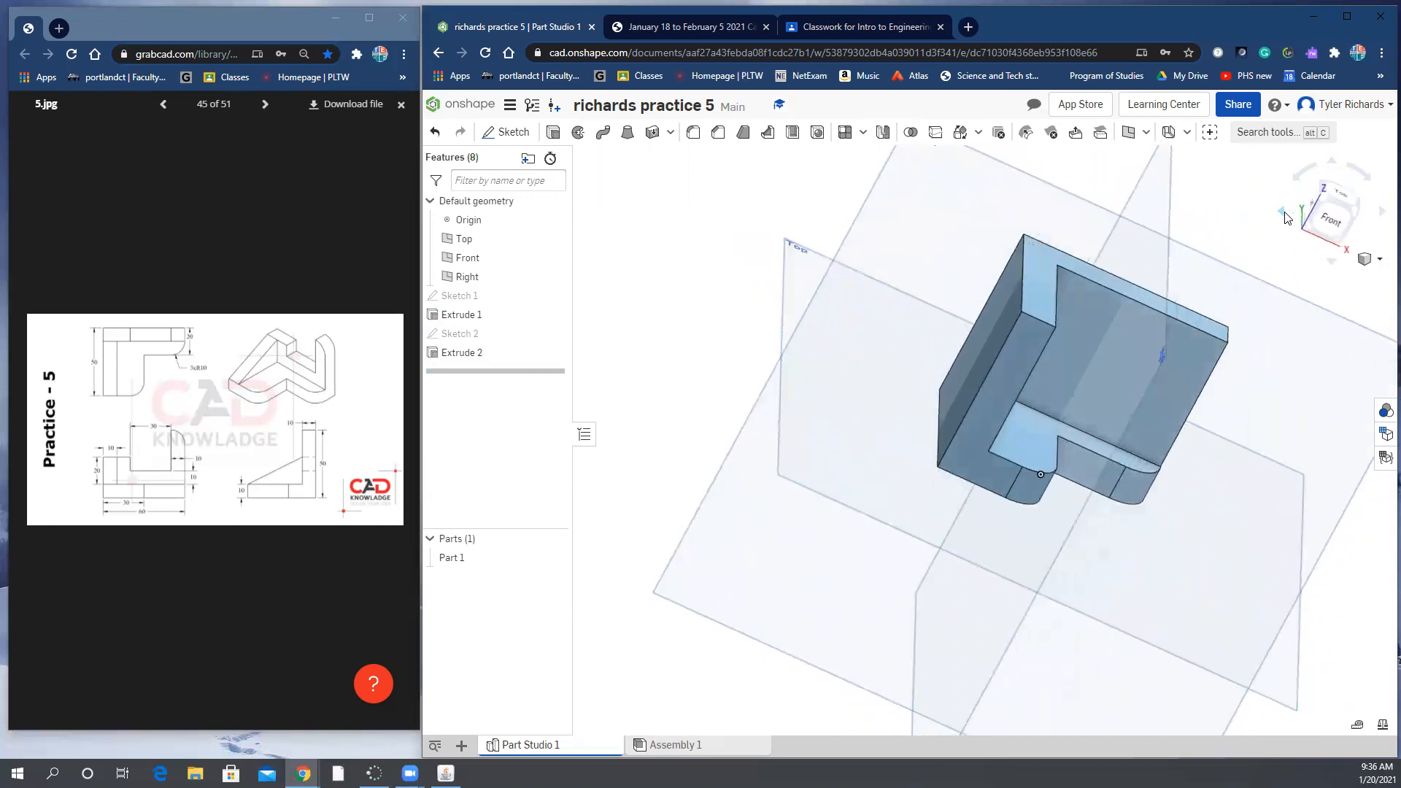
pyautogui.click(1285, 216)
pyautogui.click(1285, 216)
pyautogui.click(1285, 216)
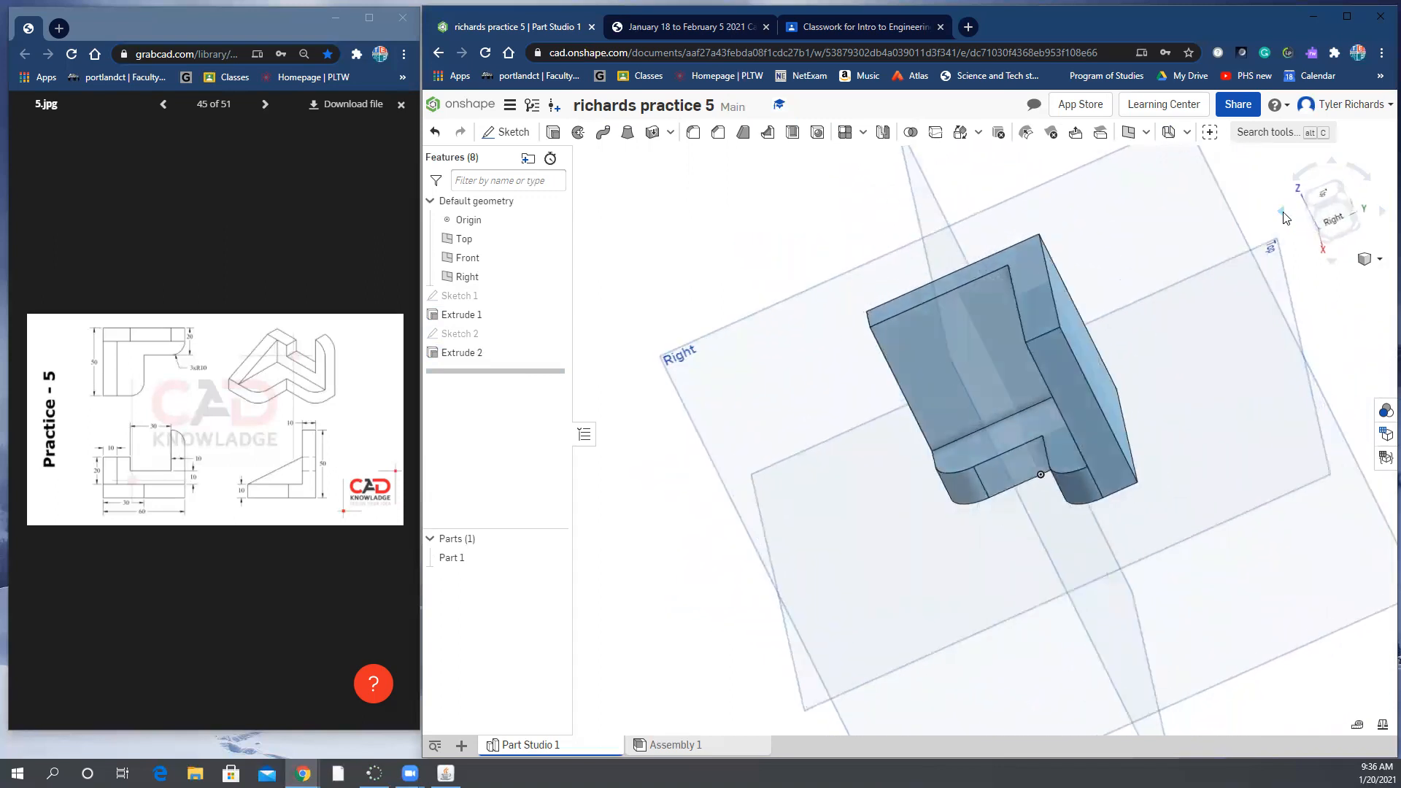
pyautogui.click(1283, 217)
pyautogui.click(1283, 217)
pyautogui.click(1283, 217)
pyautogui.click(1283, 217)
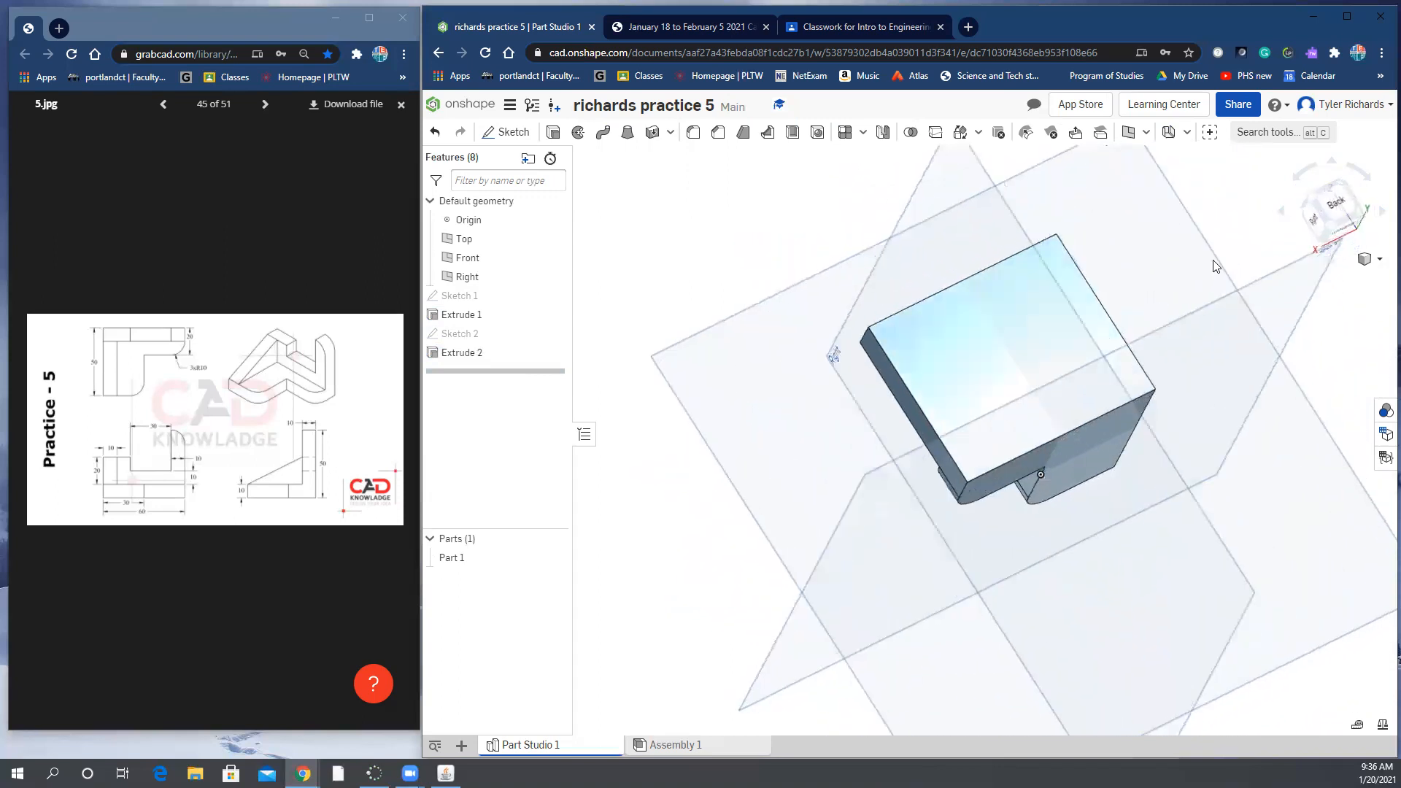
pyautogui.rightClick(1009, 343)
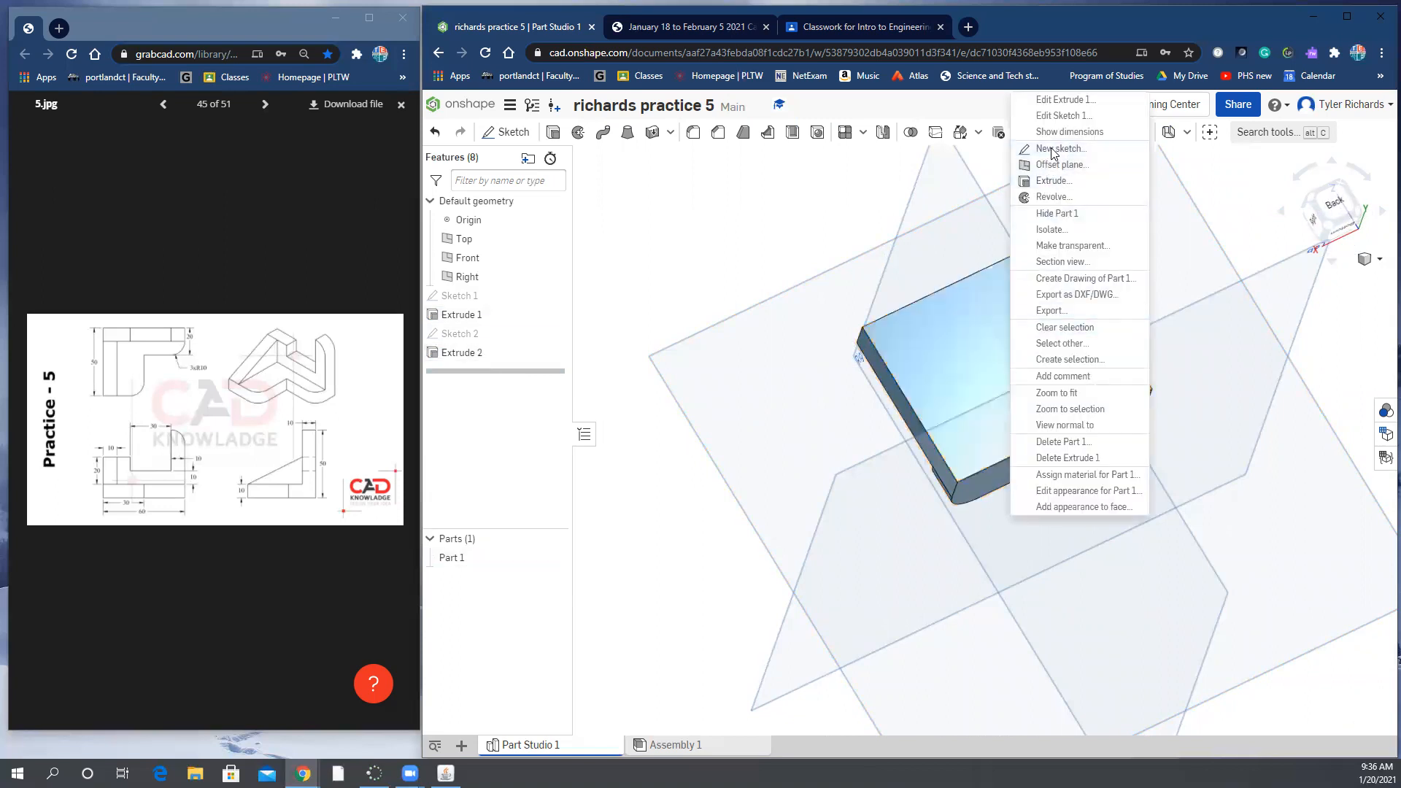
pyautogui.click(1048, 155)
pyautogui.rightClick(988, 357)
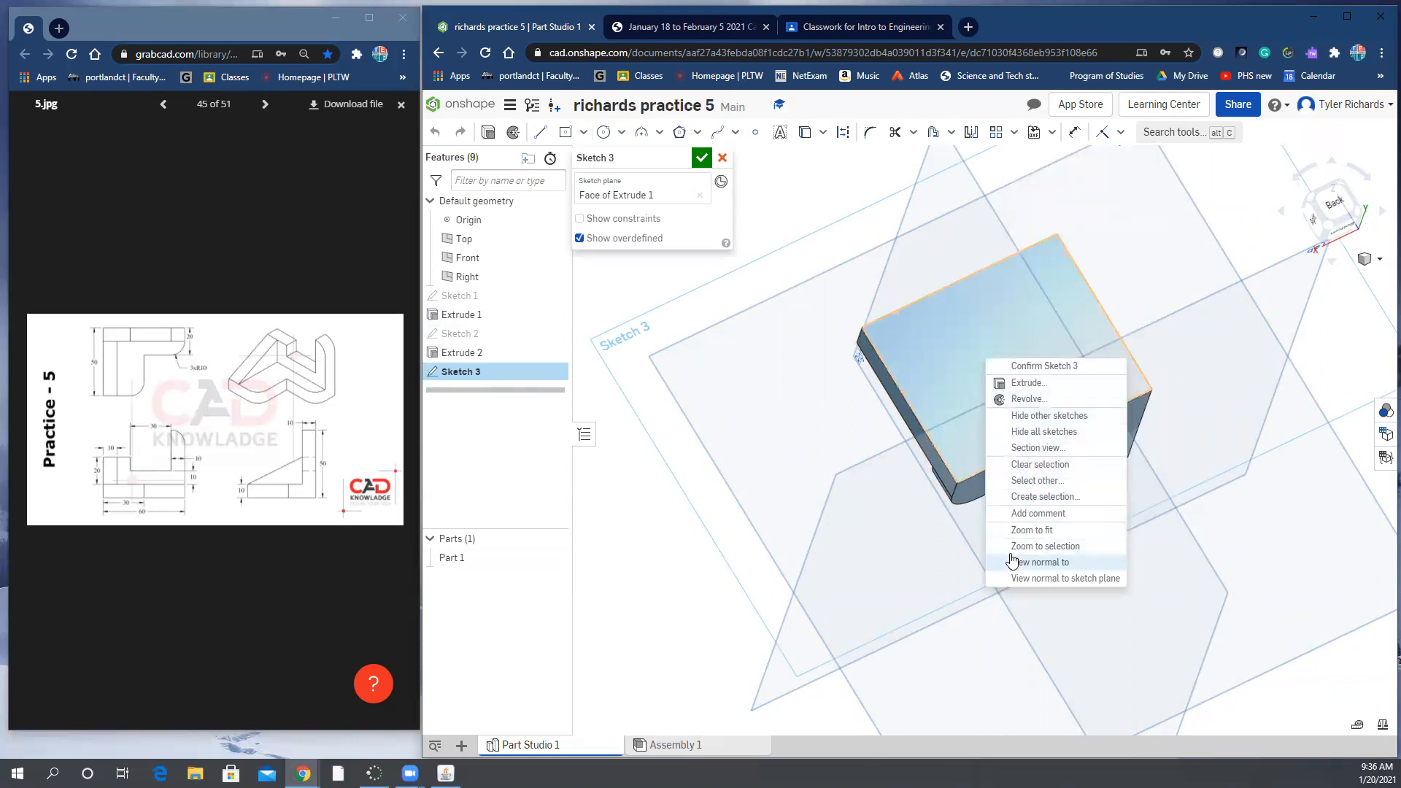
pyautogui.click(1013, 561)
pyautogui.scroll(3, 1035, 492)
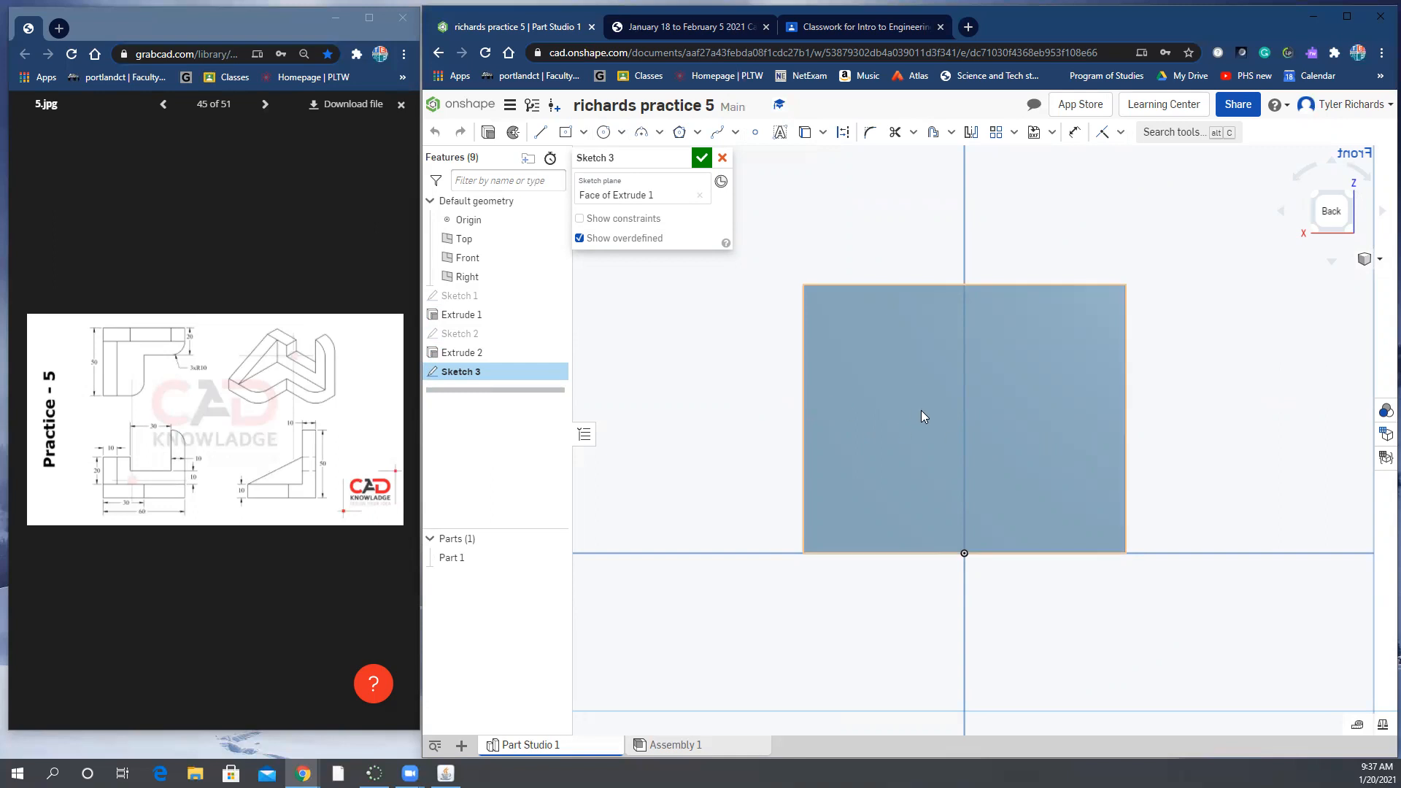
# Draw a closed stepped outline on the back face, with lines about 39 mm down, 34 mm across, 12 mm up and 18 mm to the side edge.
pyautogui.click(542, 133)
pyautogui.click(802, 284)
pyautogui.click(847, 284)
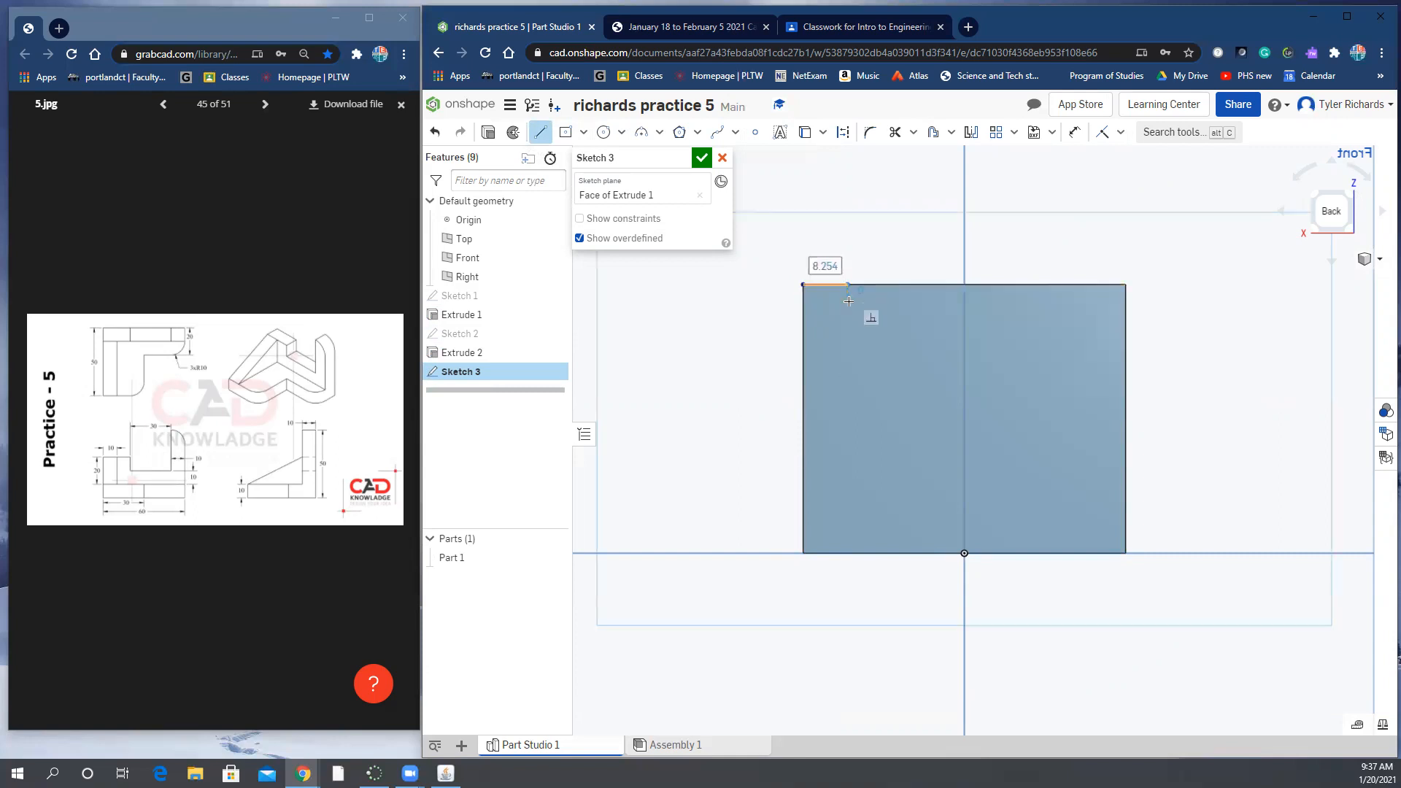
pyautogui.click(849, 496)
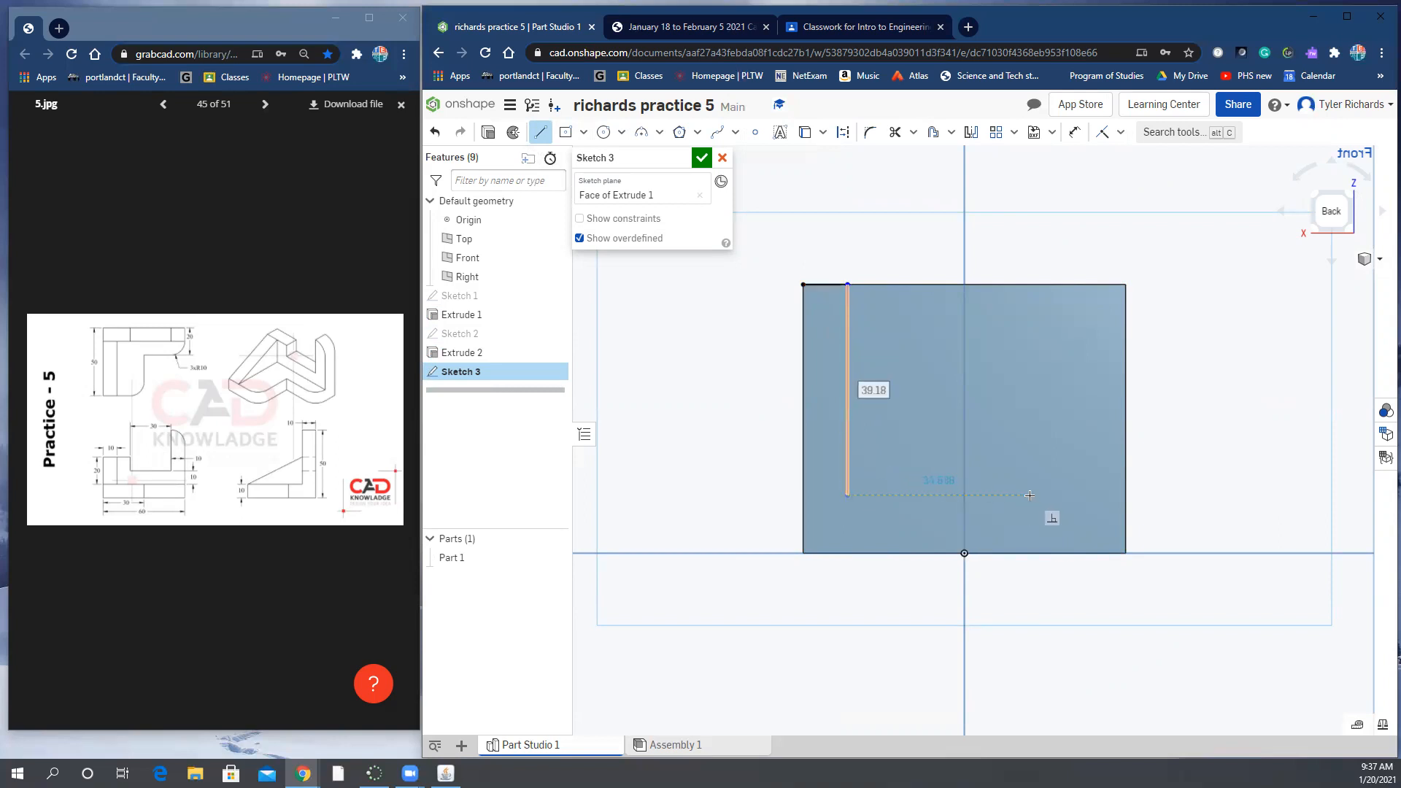
pyautogui.click(1029, 495)
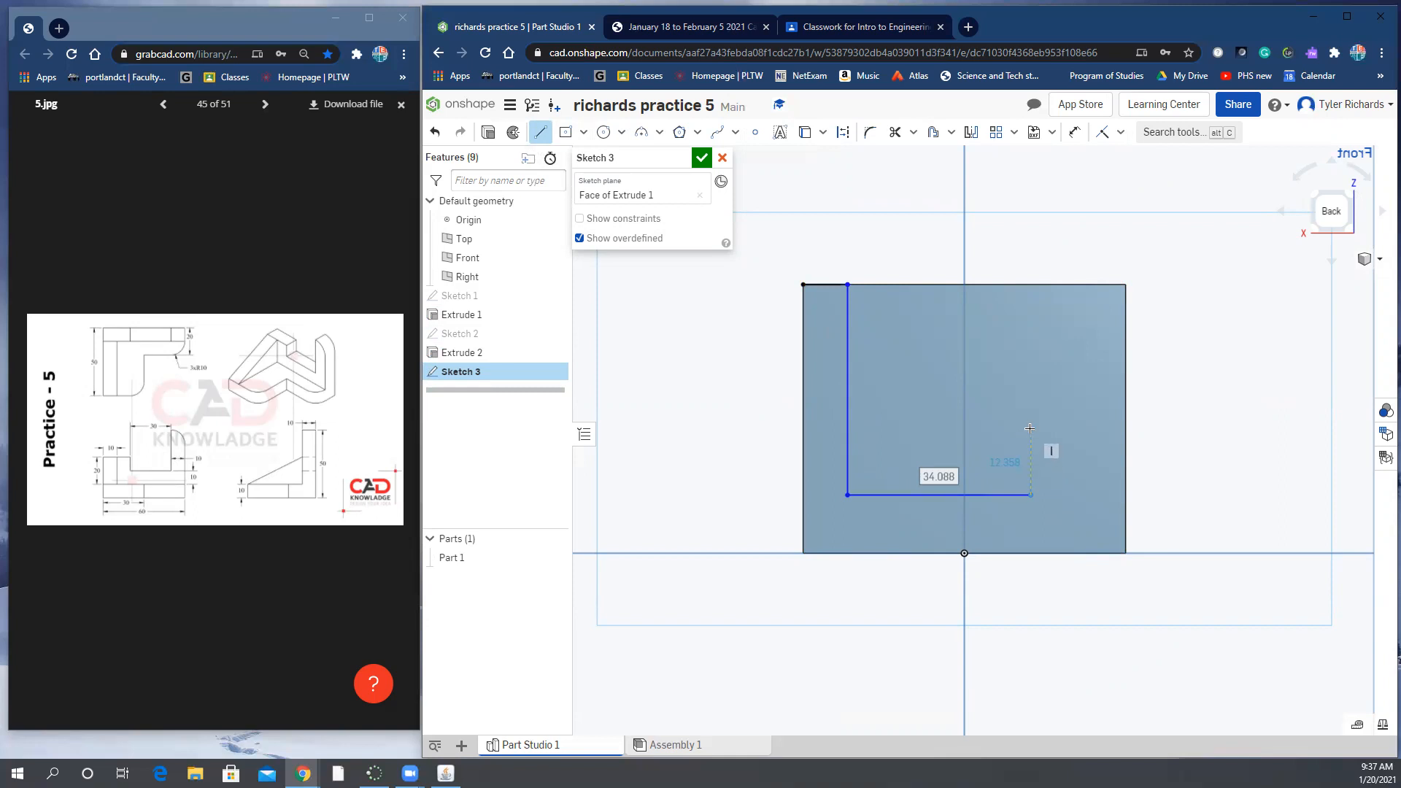
pyautogui.click(1030, 428)
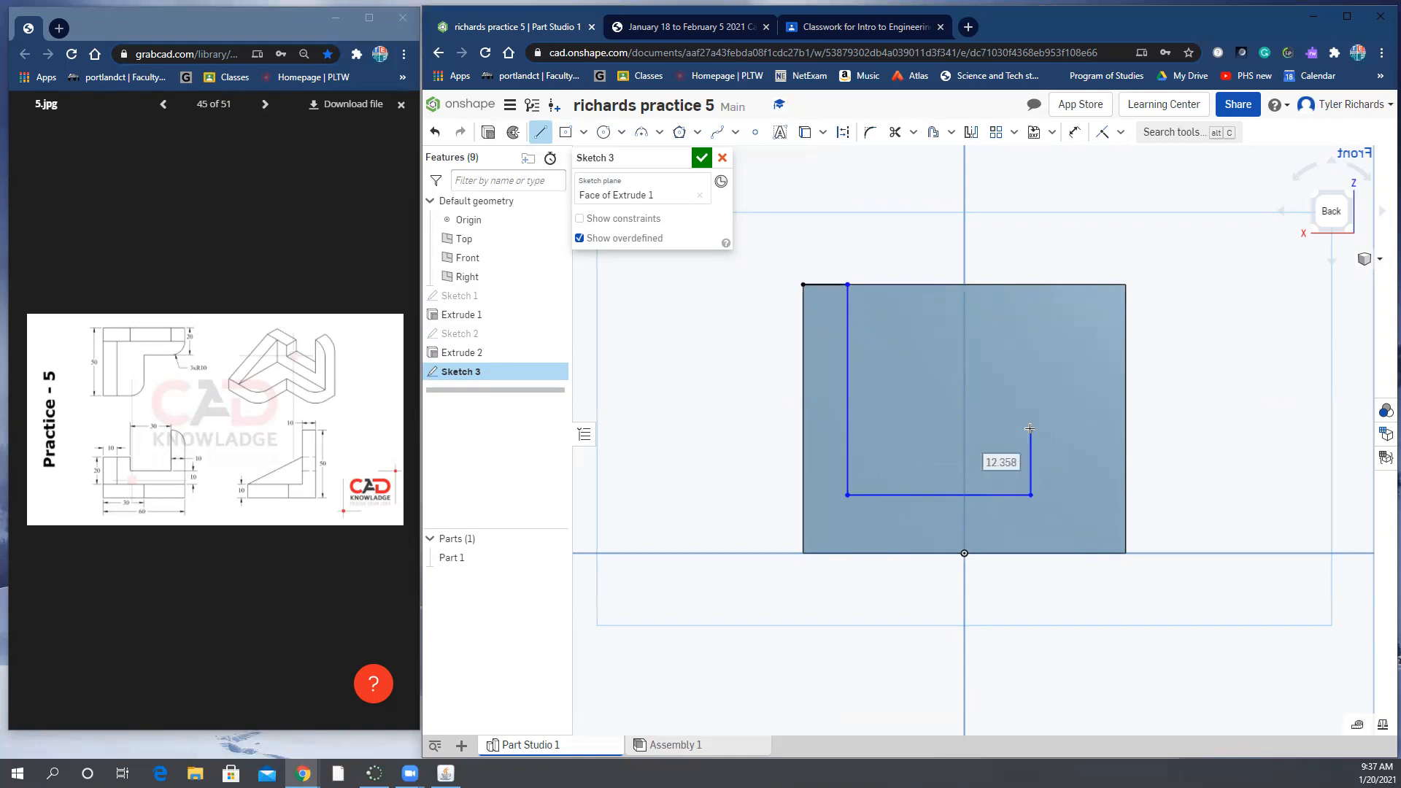
pyautogui.click(1122, 429)
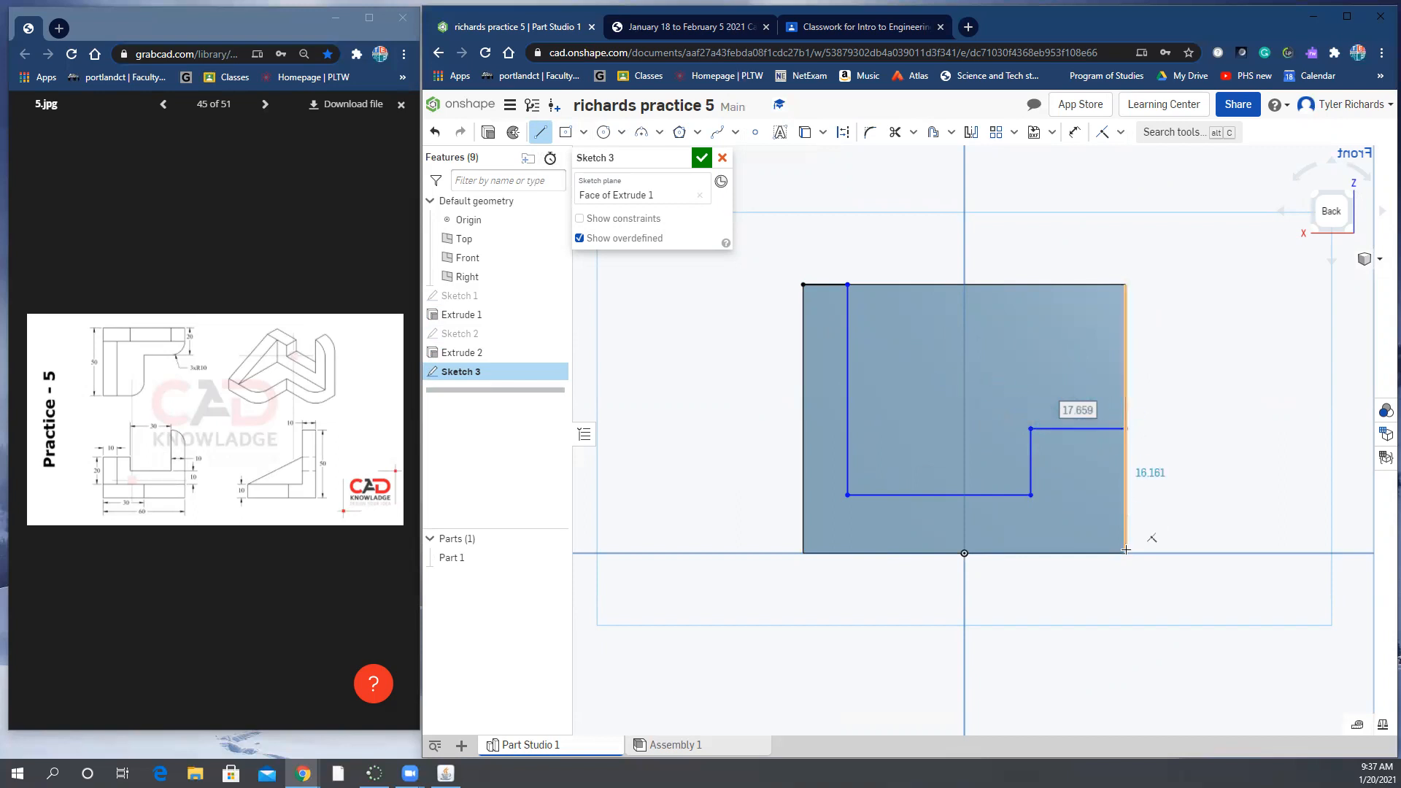
pyautogui.click(1125, 284)
pyautogui.click(847, 284)
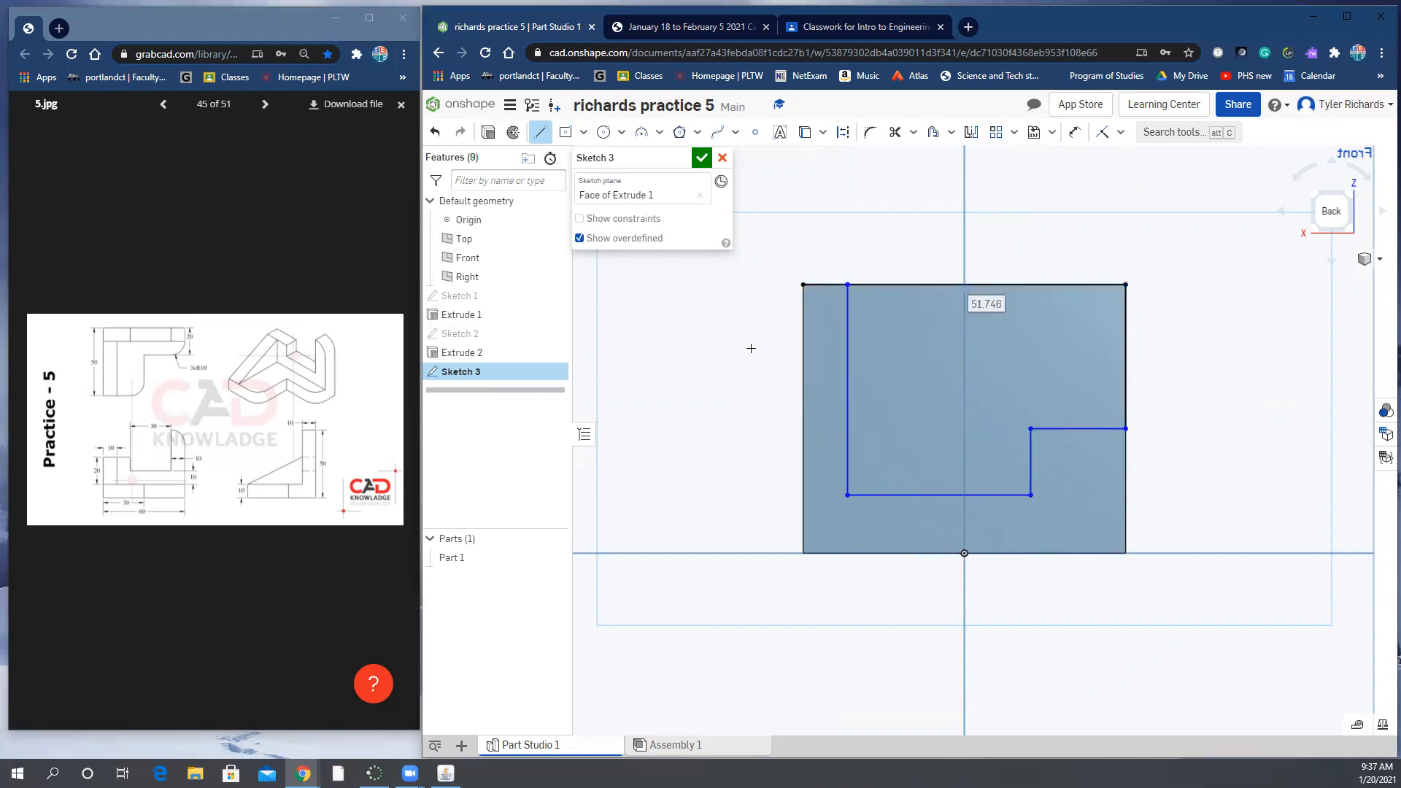
# Delete the short leftover line on the upper edge beside the stepped outline.
pyautogui.press('Escape')
pyautogui.click(823, 283)
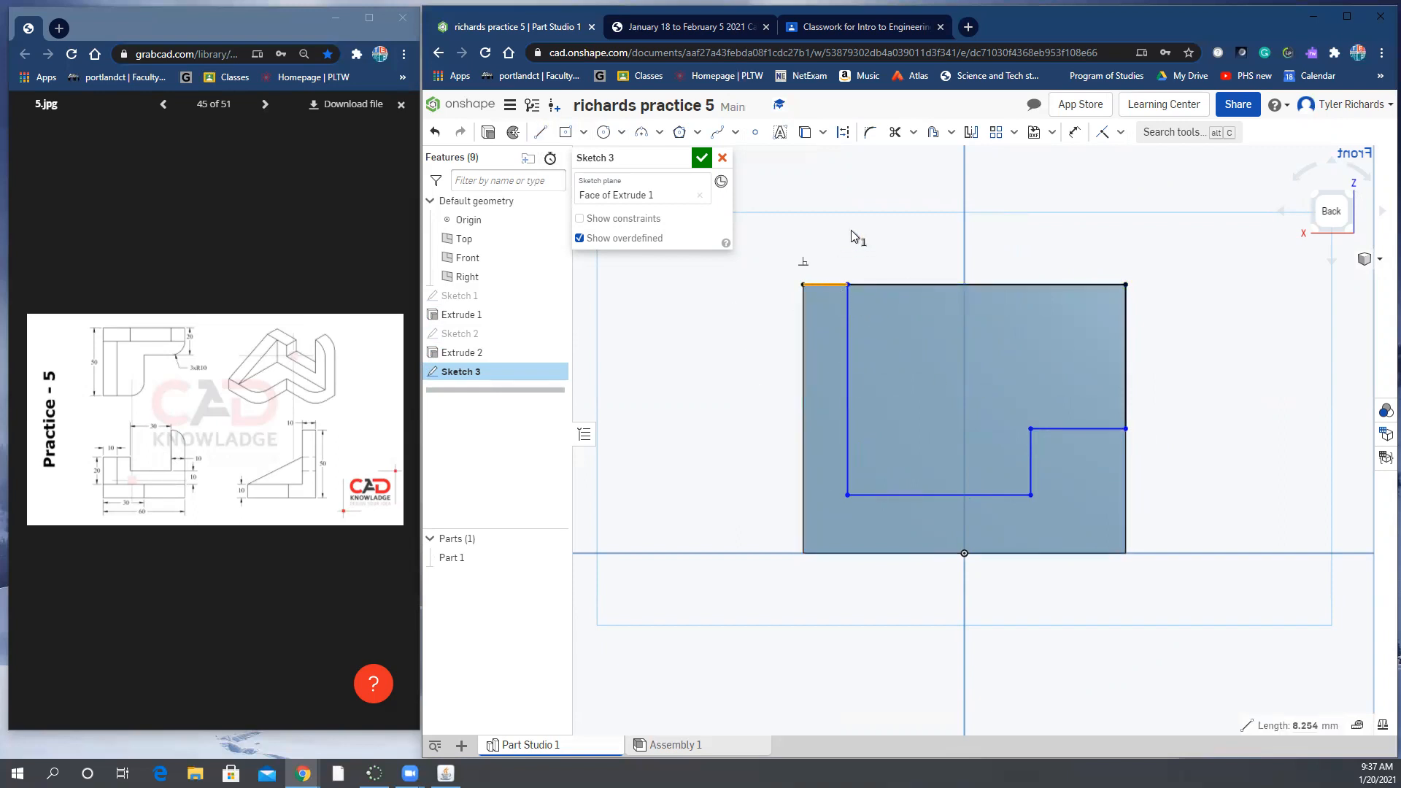
pyautogui.press('Delete')
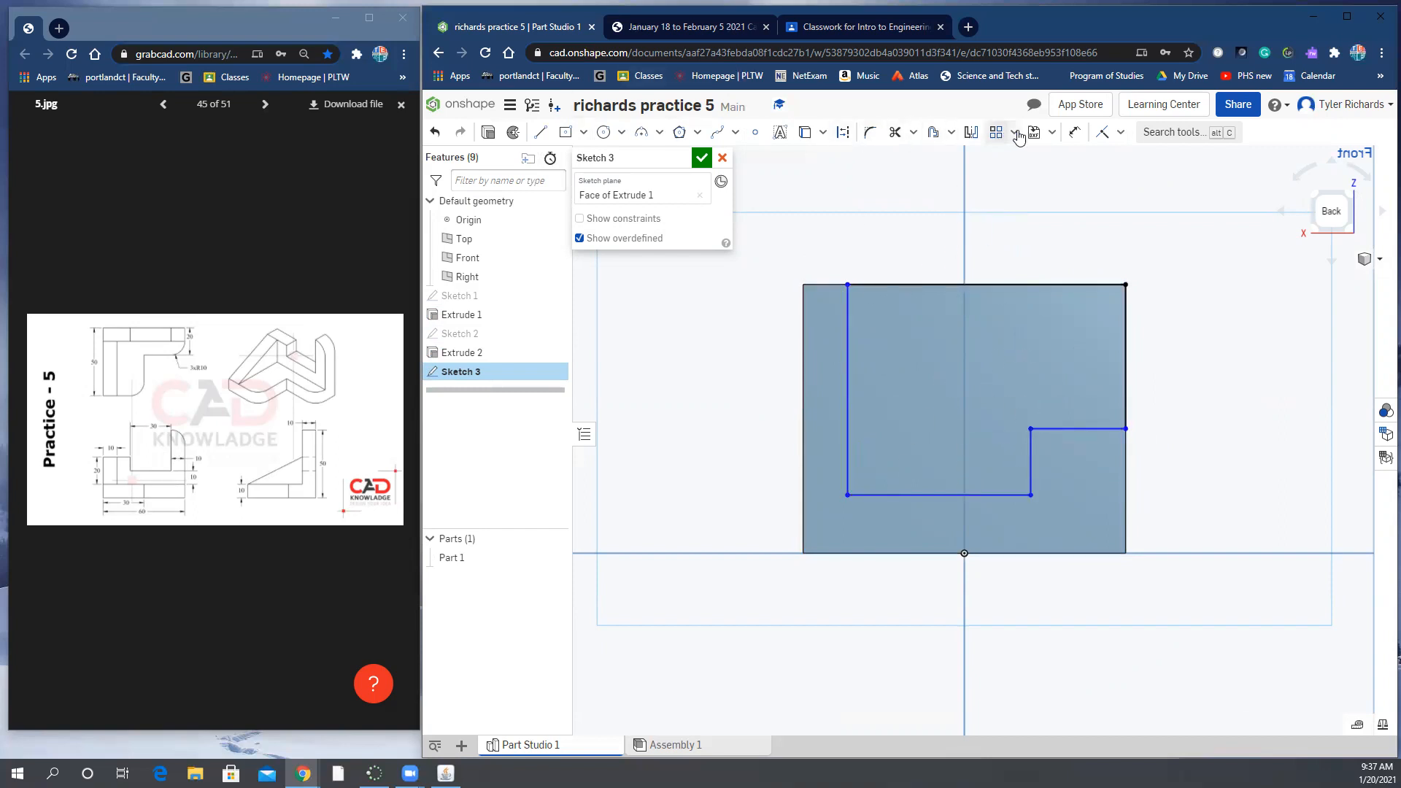
# Dimension the outline's lowest horizontal line 20 mm above the bottom edge of the face.
pyautogui.click(1074, 132)
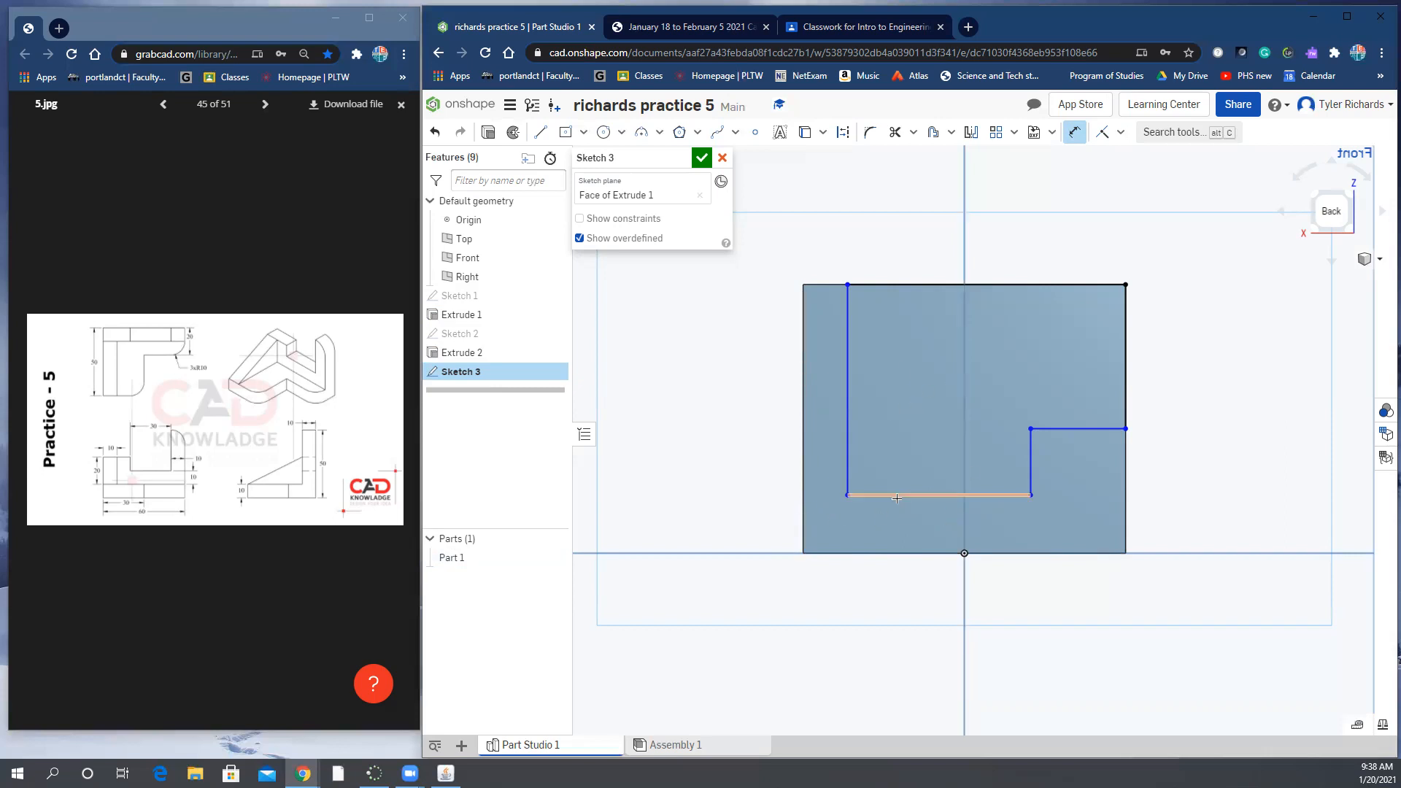
pyautogui.click(929, 496)
pyautogui.click(929, 553)
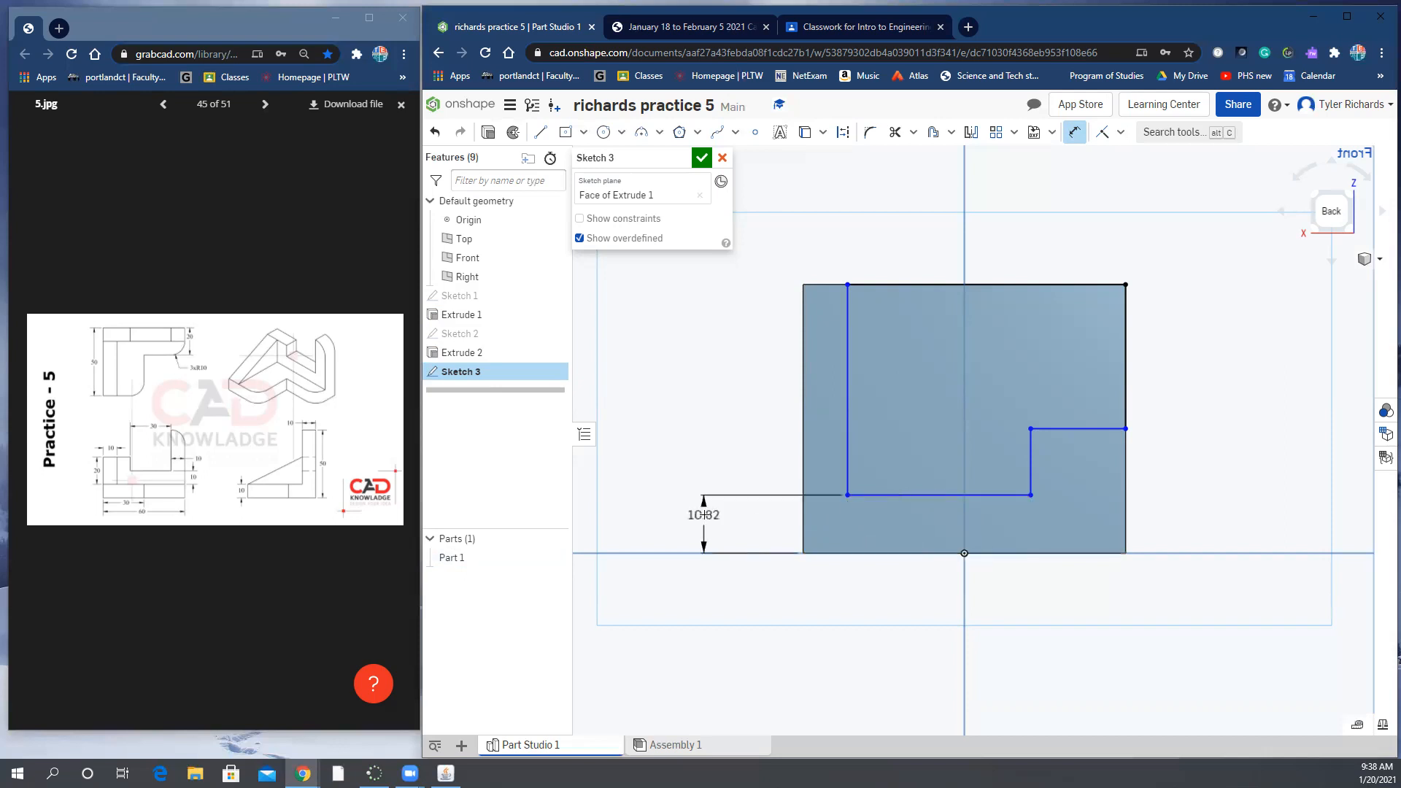
pyautogui.click(713, 520)
pyautogui.write('20')
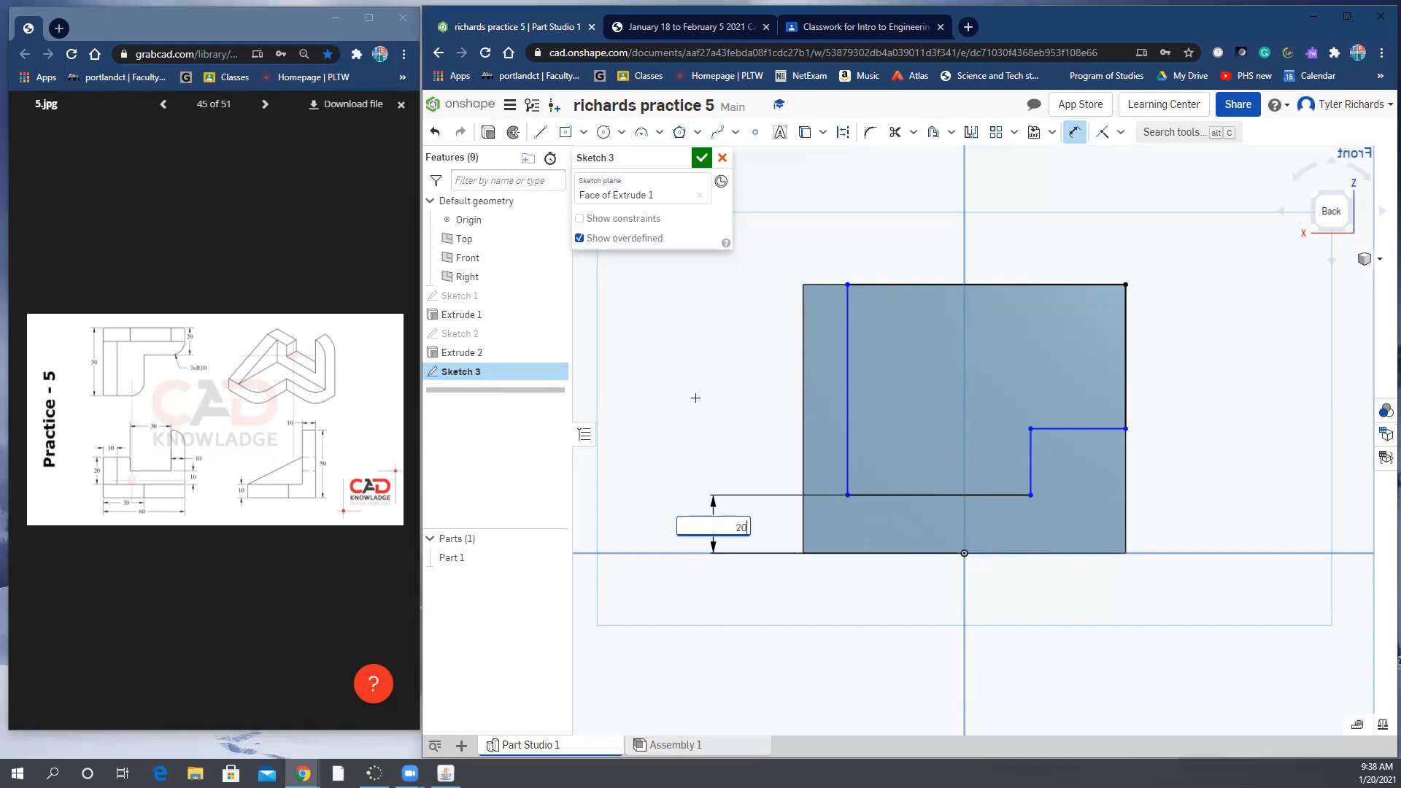
pyautogui.press('Return')
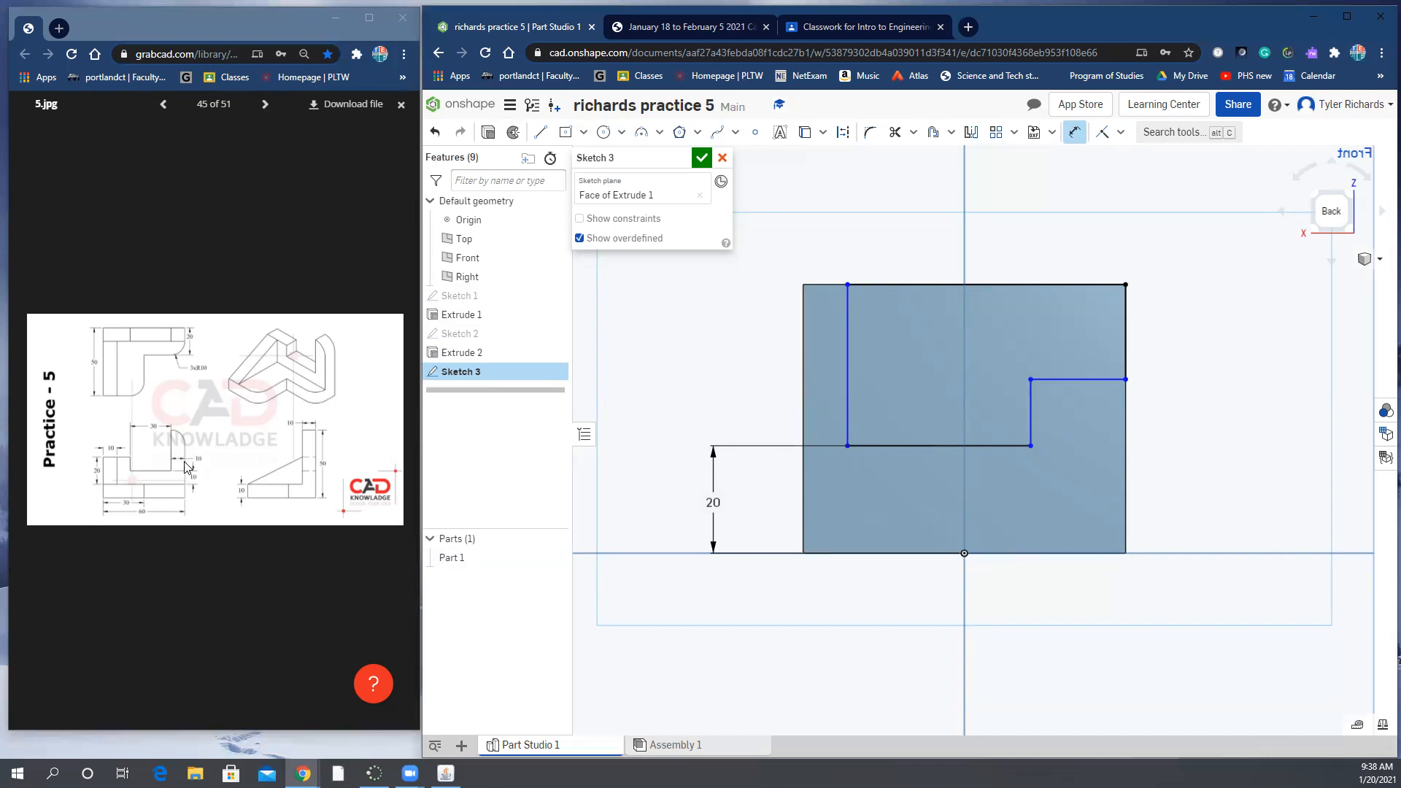
# Dimension the outline's long vertical line 10 mm from the face's nearest side edge.
pyautogui.click(847, 361)
pyautogui.click(804, 369)
pyautogui.click(825, 244)
pyautogui.write('10')
pyautogui.press('Return')
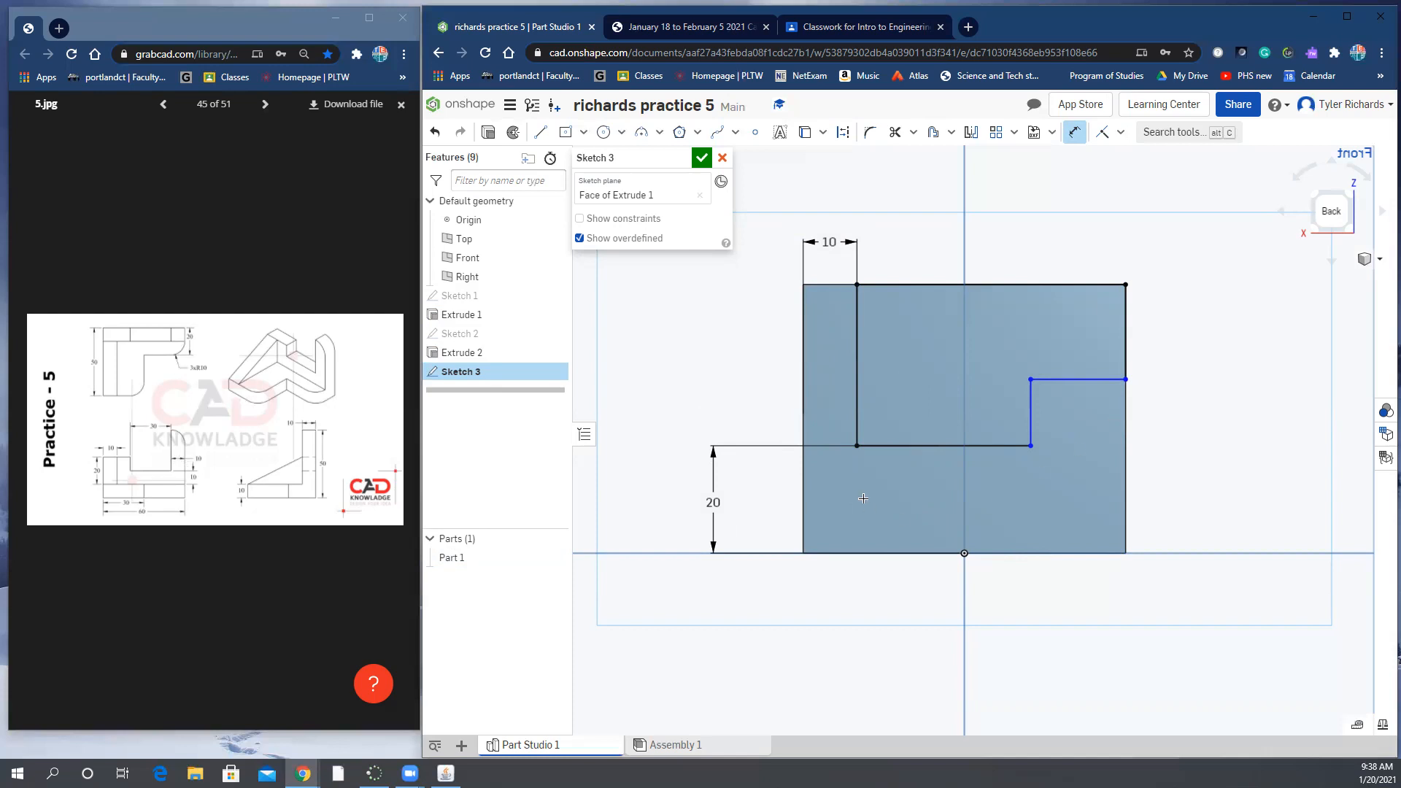
# Set the length of the outline's lowest horizontal line to 30 mm.
pyautogui.click(923, 445)
pyautogui.click(948, 505)
pyautogui.write('30')
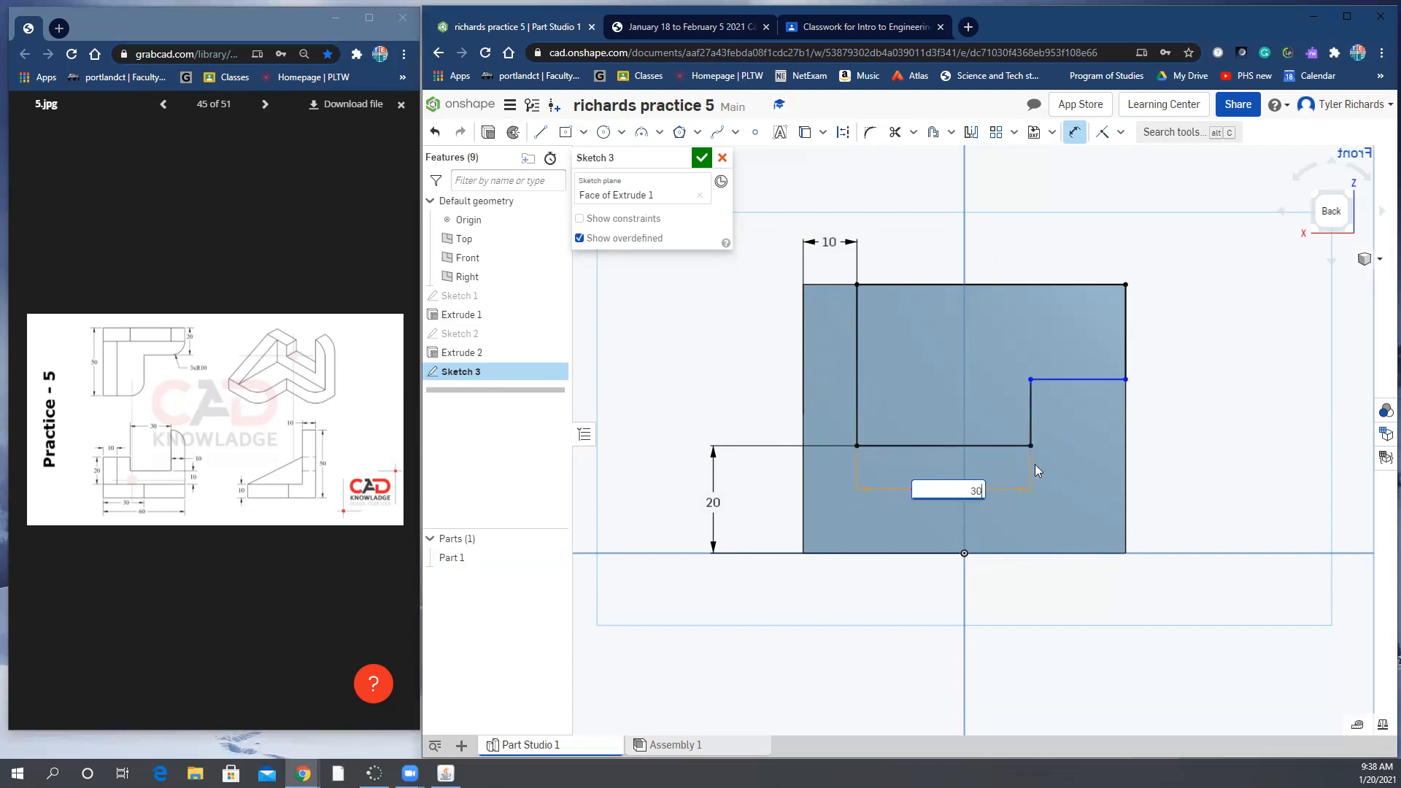
pyautogui.press('Return')
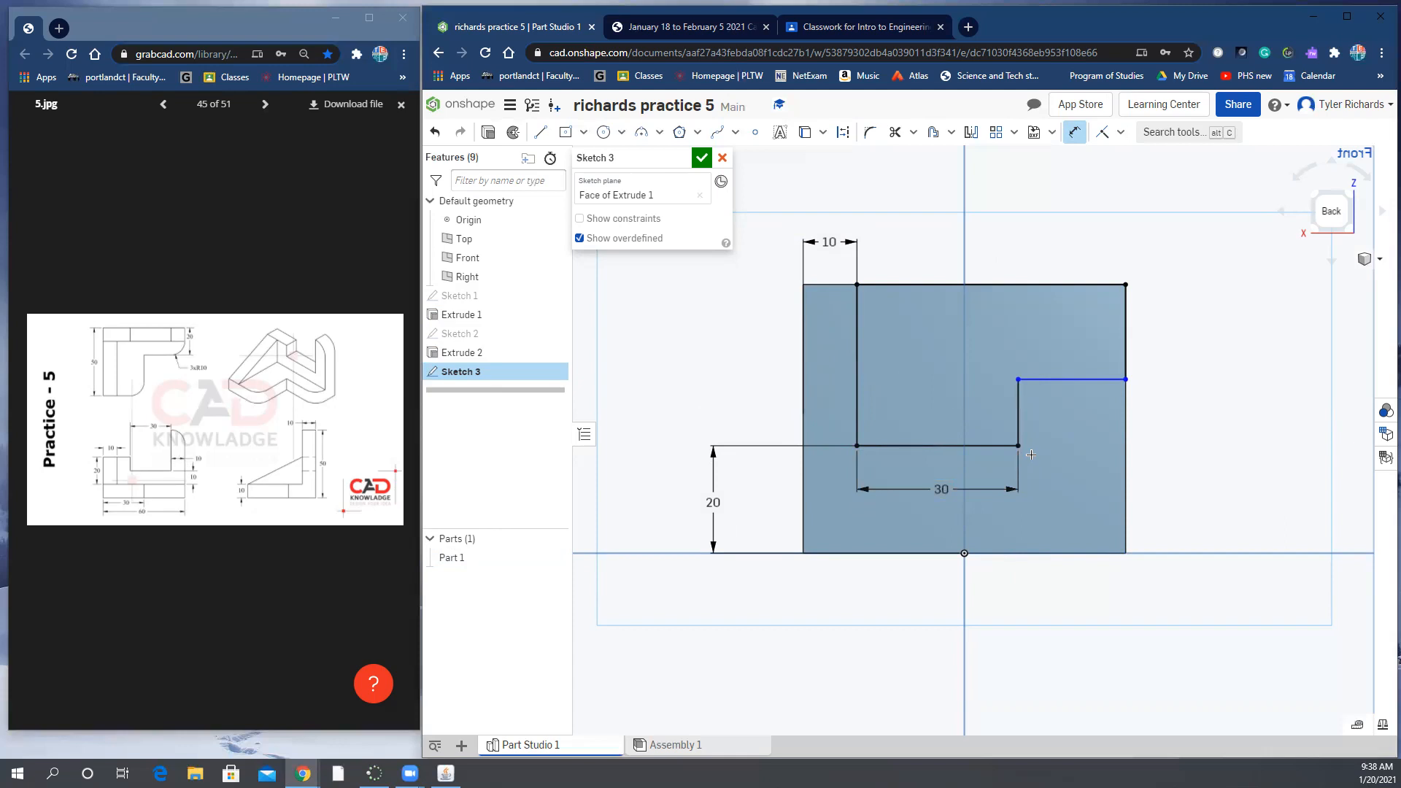
# Dimension the outline's upper step line 30 mm above the bottom edge of the face.
pyautogui.click(1095, 379)
pyautogui.click(1075, 554)
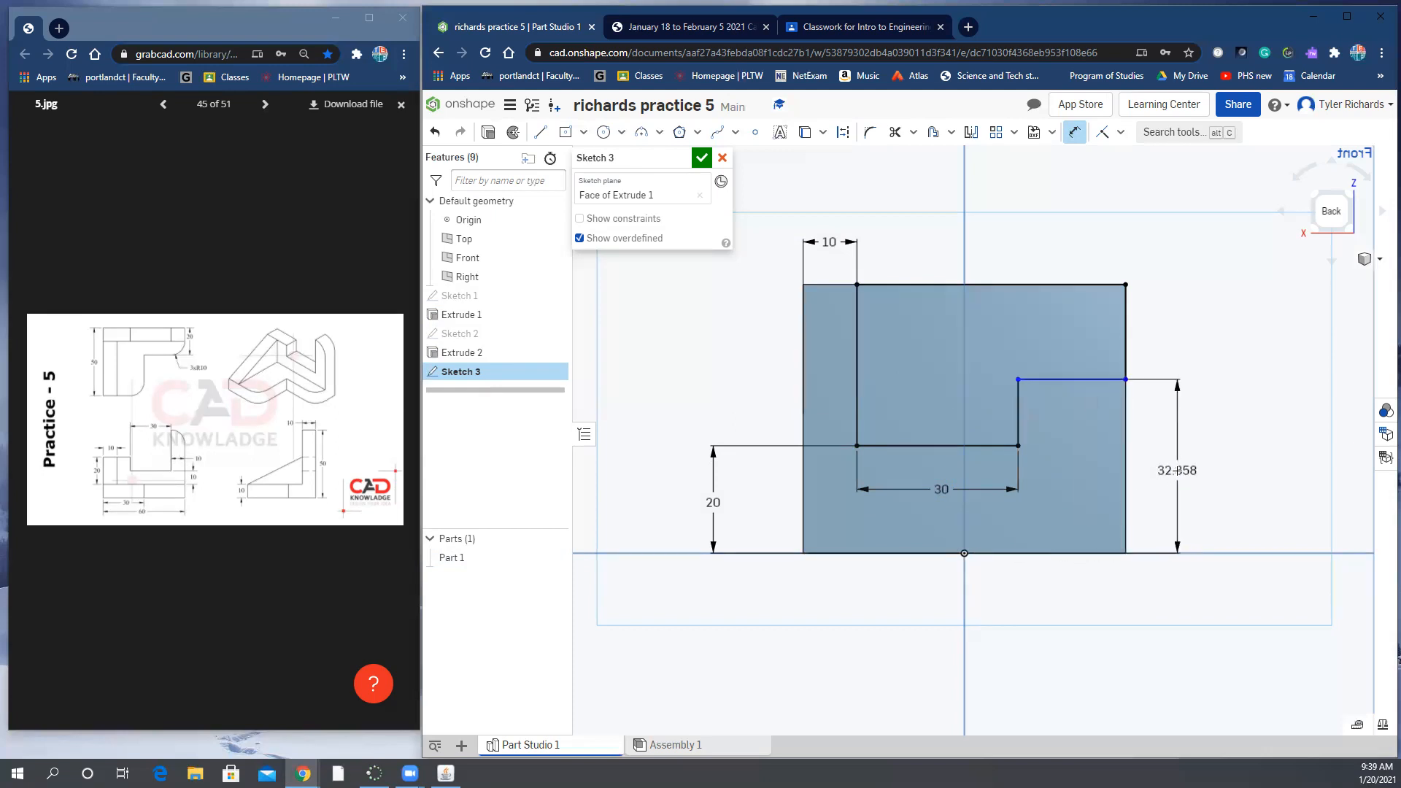
pyautogui.click(1197, 471)
pyautogui.write('30')
pyautogui.press('Return')
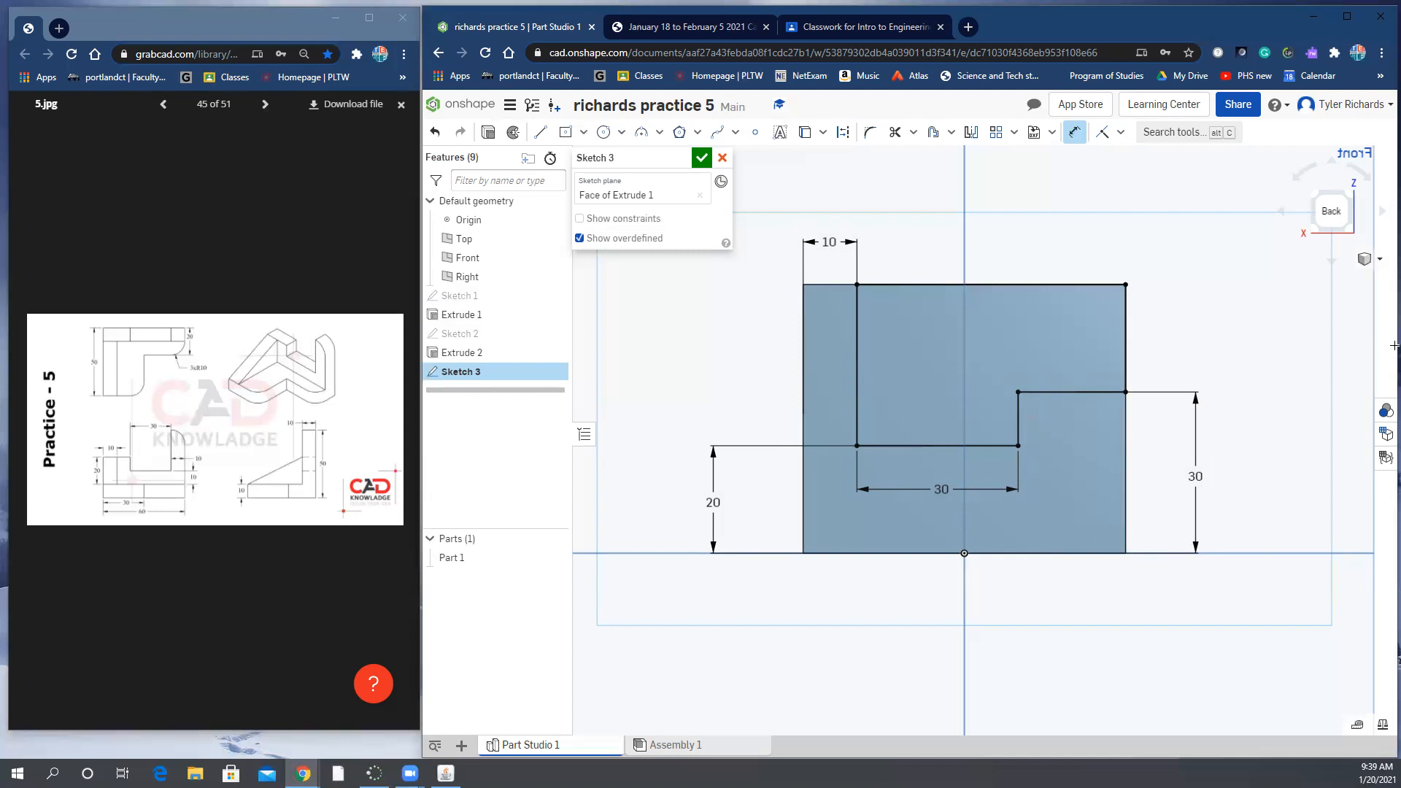
pyautogui.click(1379, 259)
pyautogui.click(1341, 284)
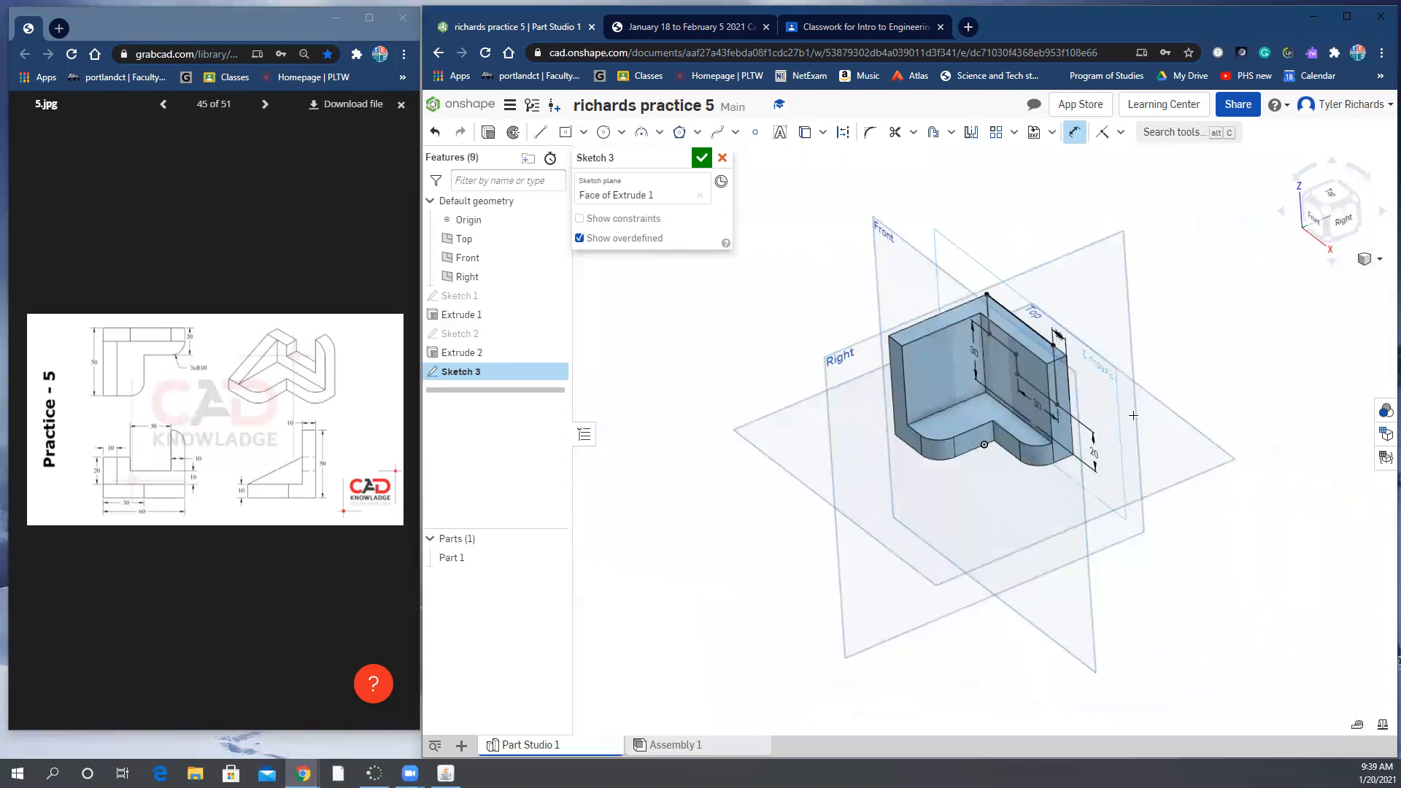
# Cut the stepped outline out of the back wall with a Remove extrude set to Through all.
pyautogui.scroll(3, 789, 380)
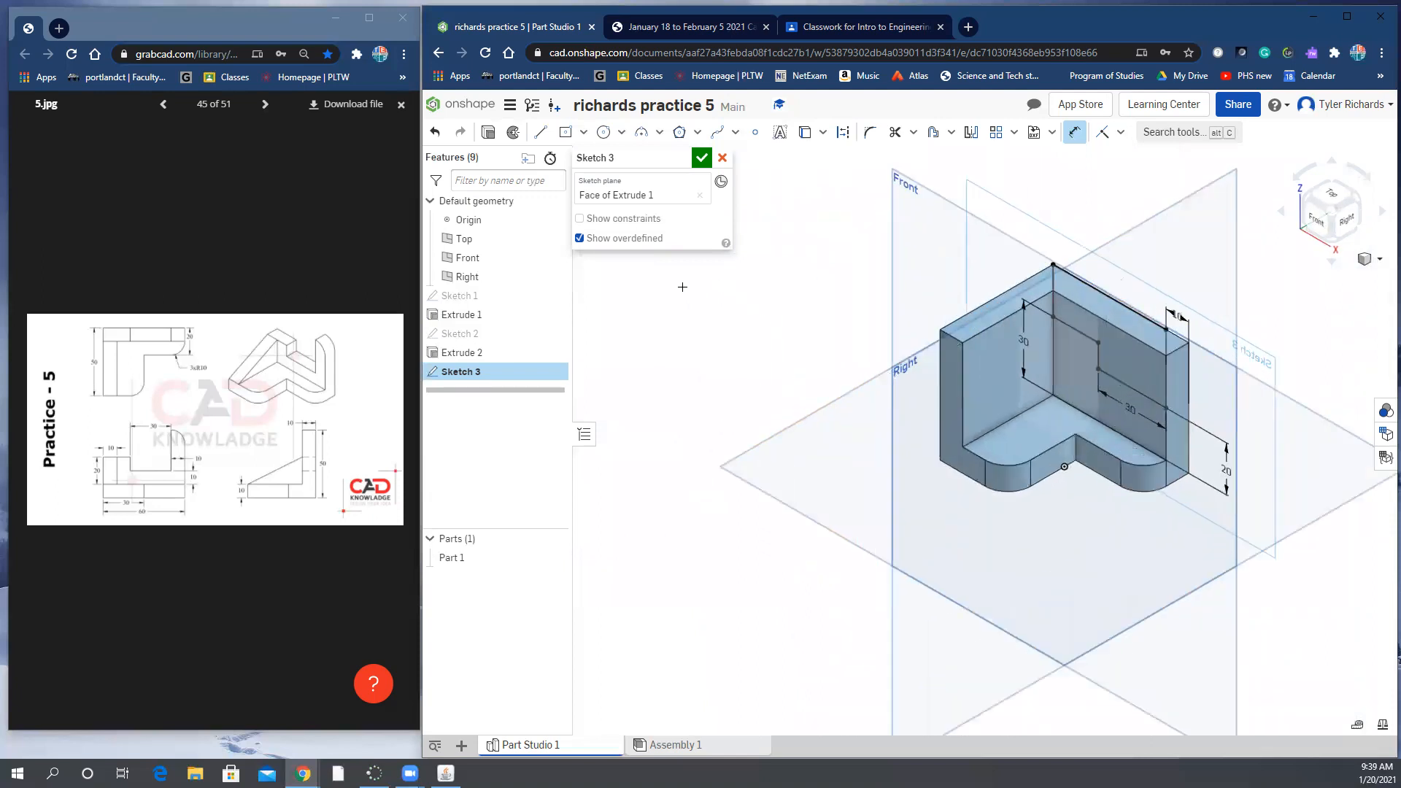
pyautogui.click(488, 132)
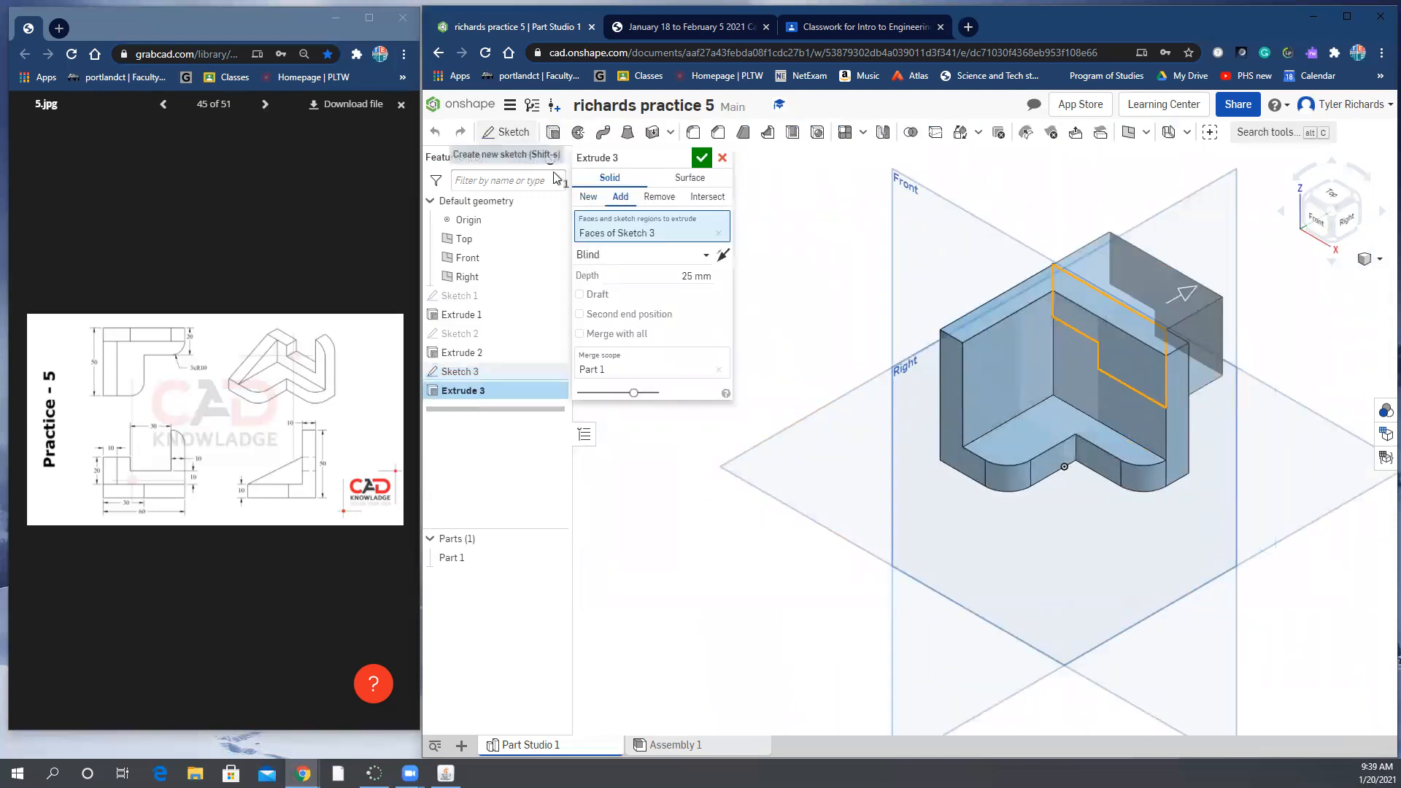
pyautogui.click(659, 196)
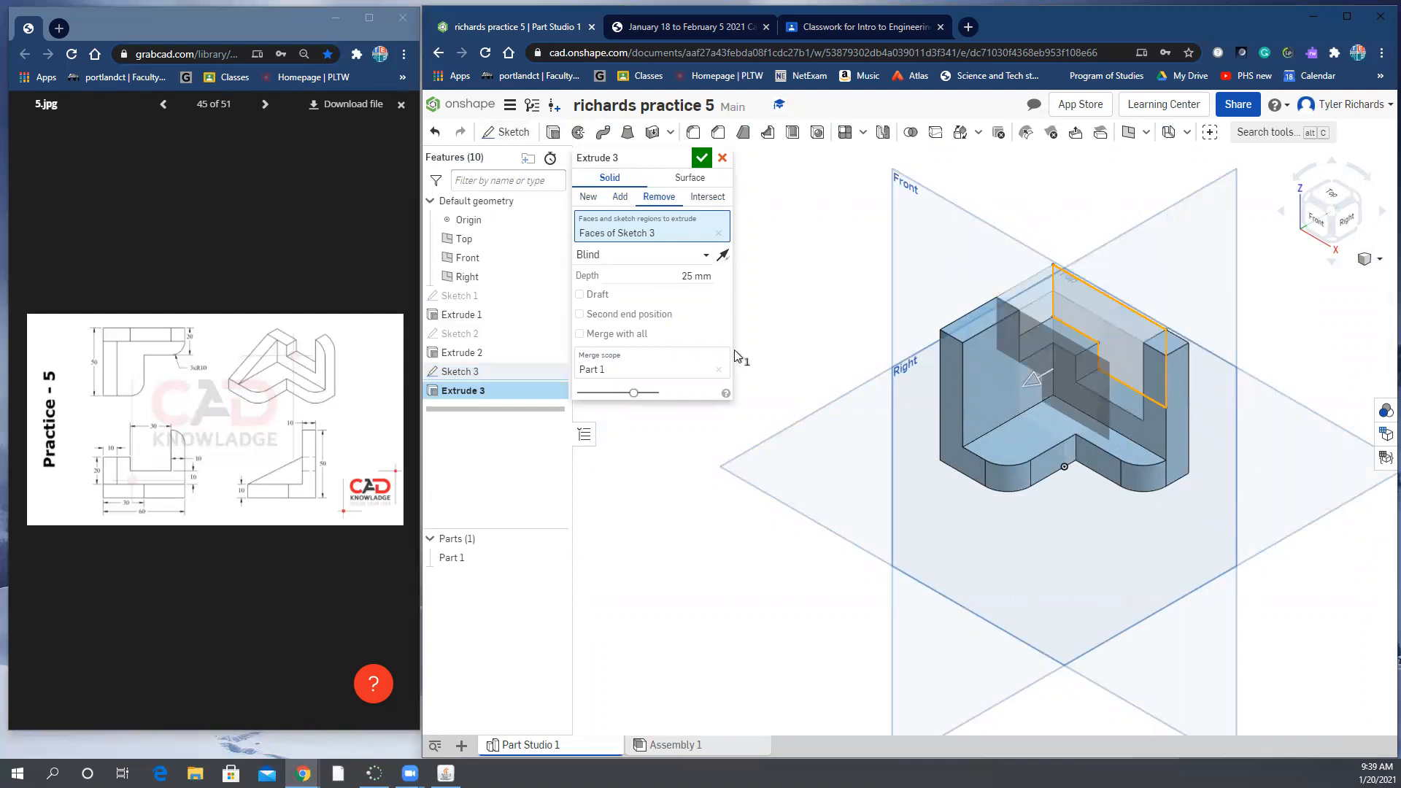
pyautogui.click(707, 255)
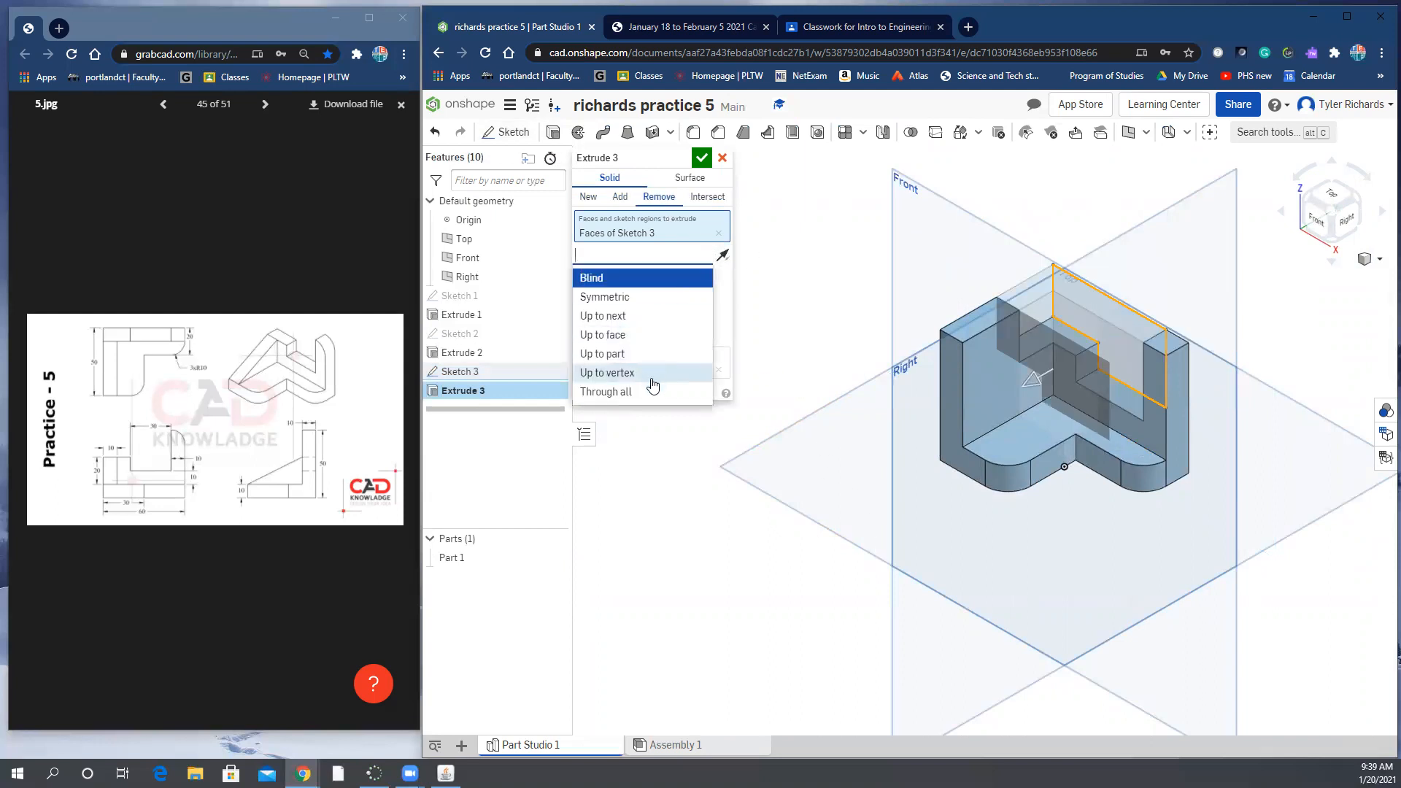
pyautogui.click(645, 391)
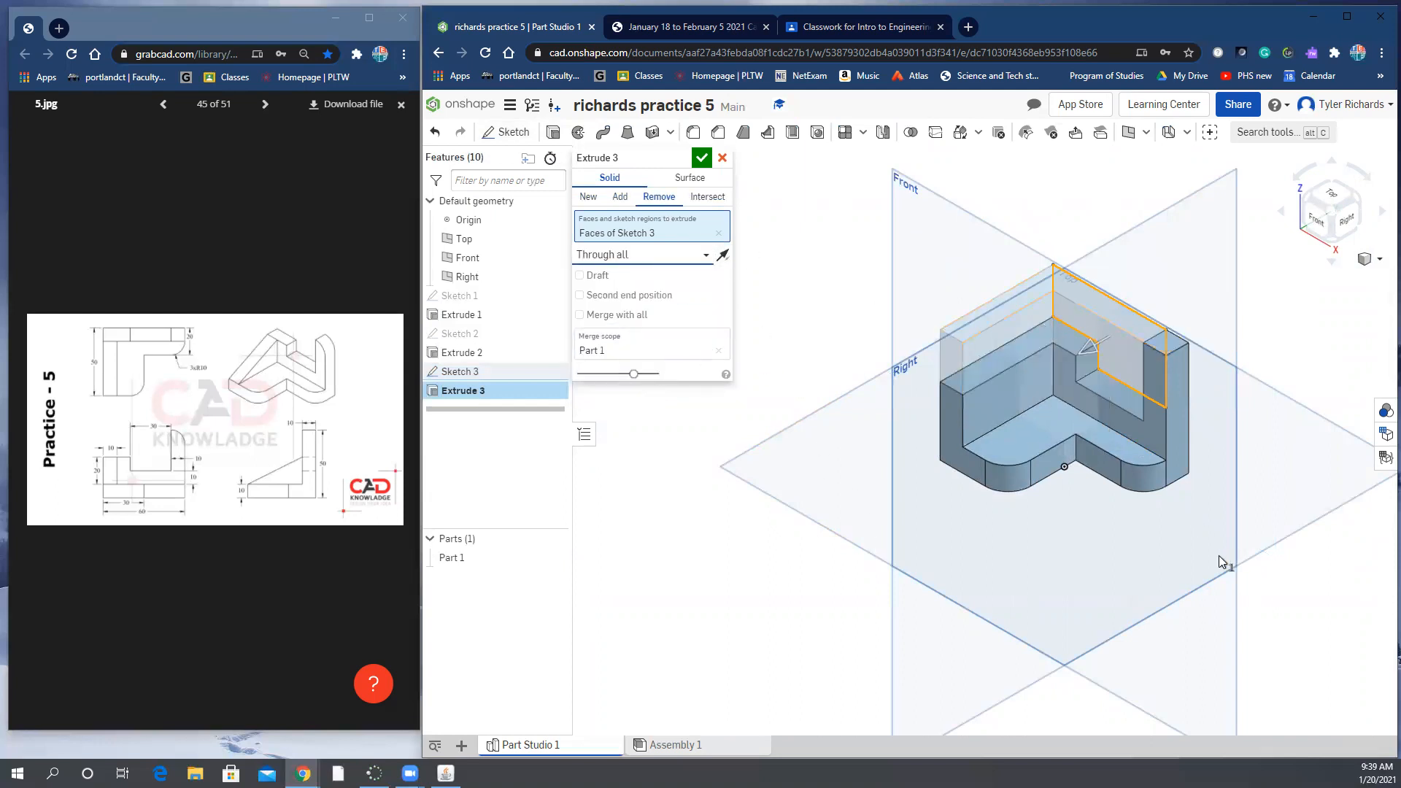
pyautogui.click(702, 160)
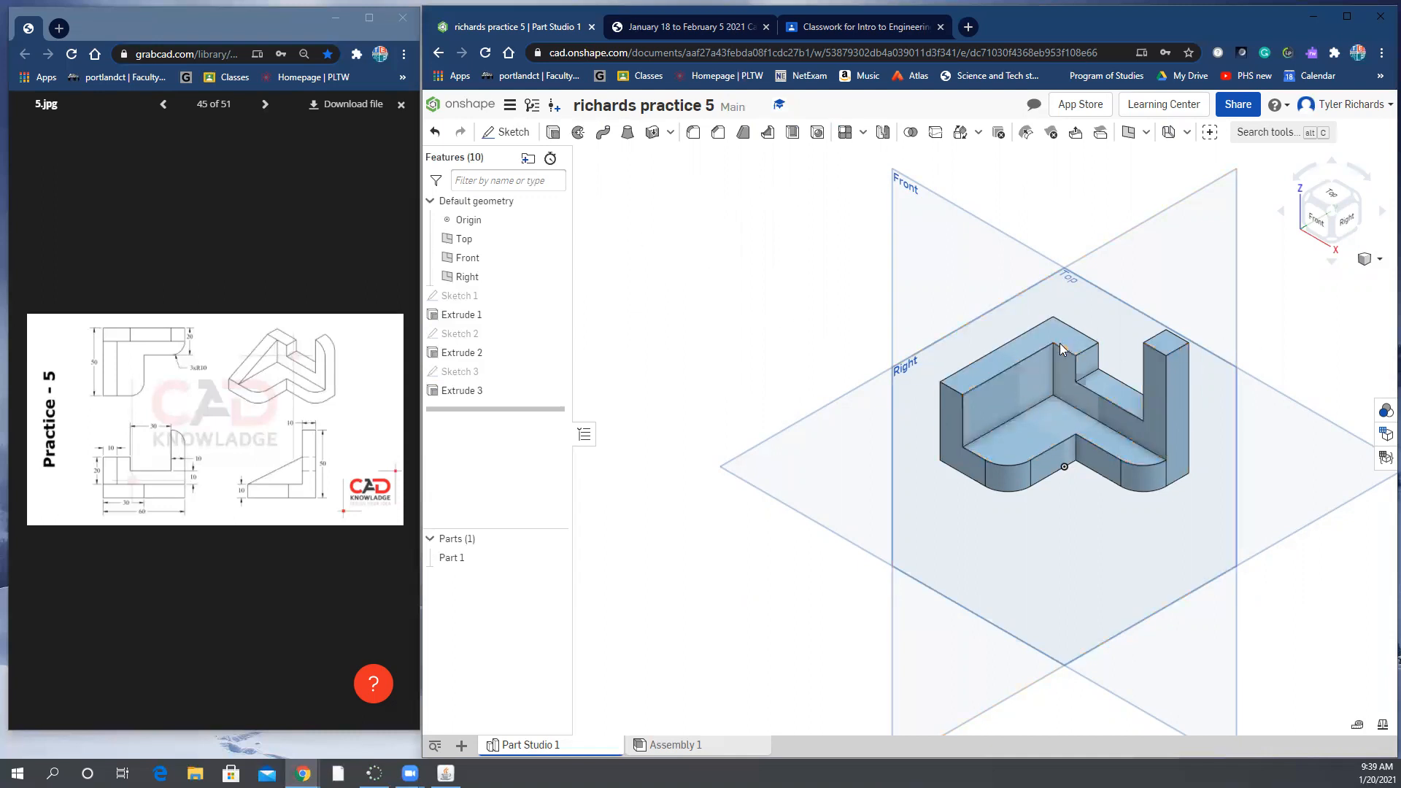
# On the side wall's inner face, sketch a triangle from the upper corner at the back wall to the lower and upper front corners.
pyautogui.rightClick(1002, 393)
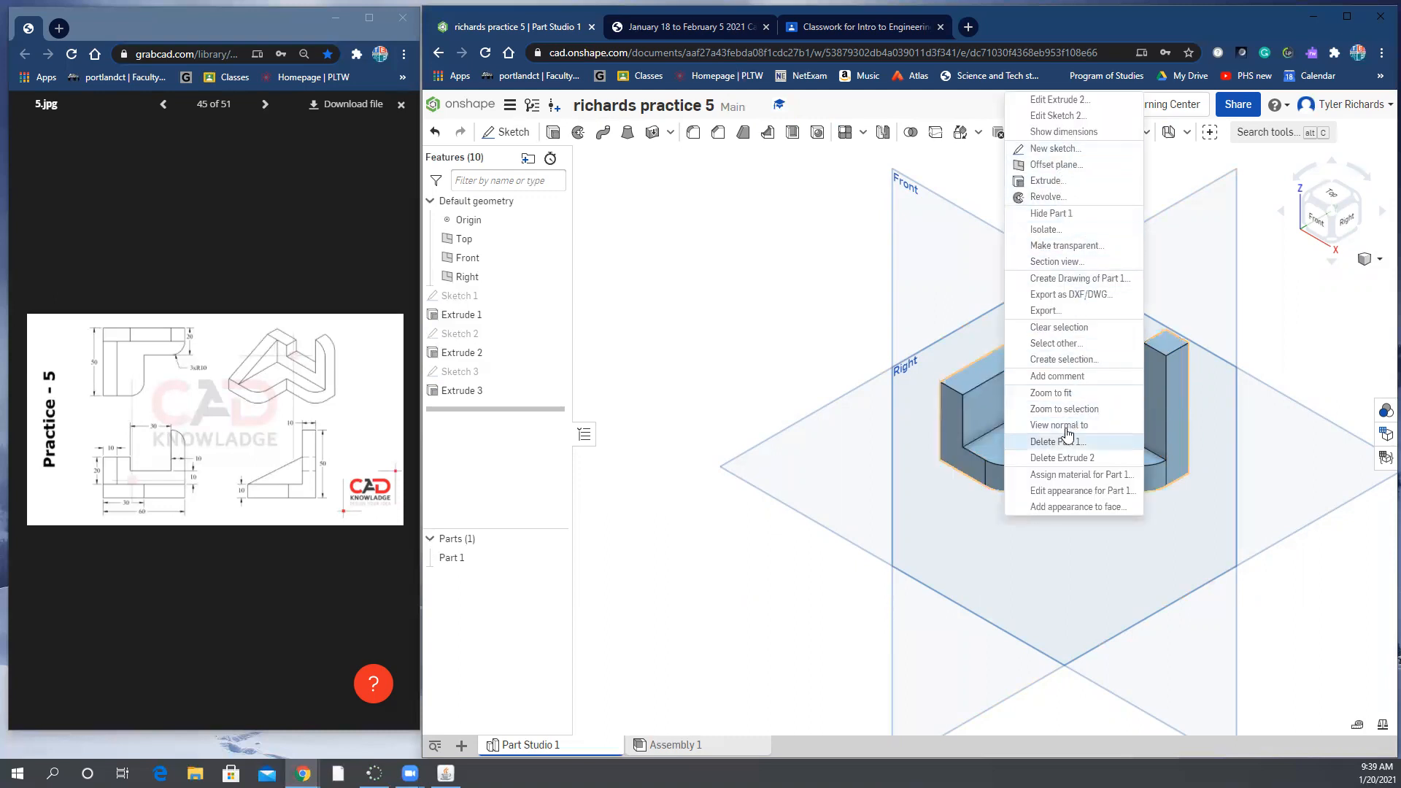
pyautogui.click(1054, 149)
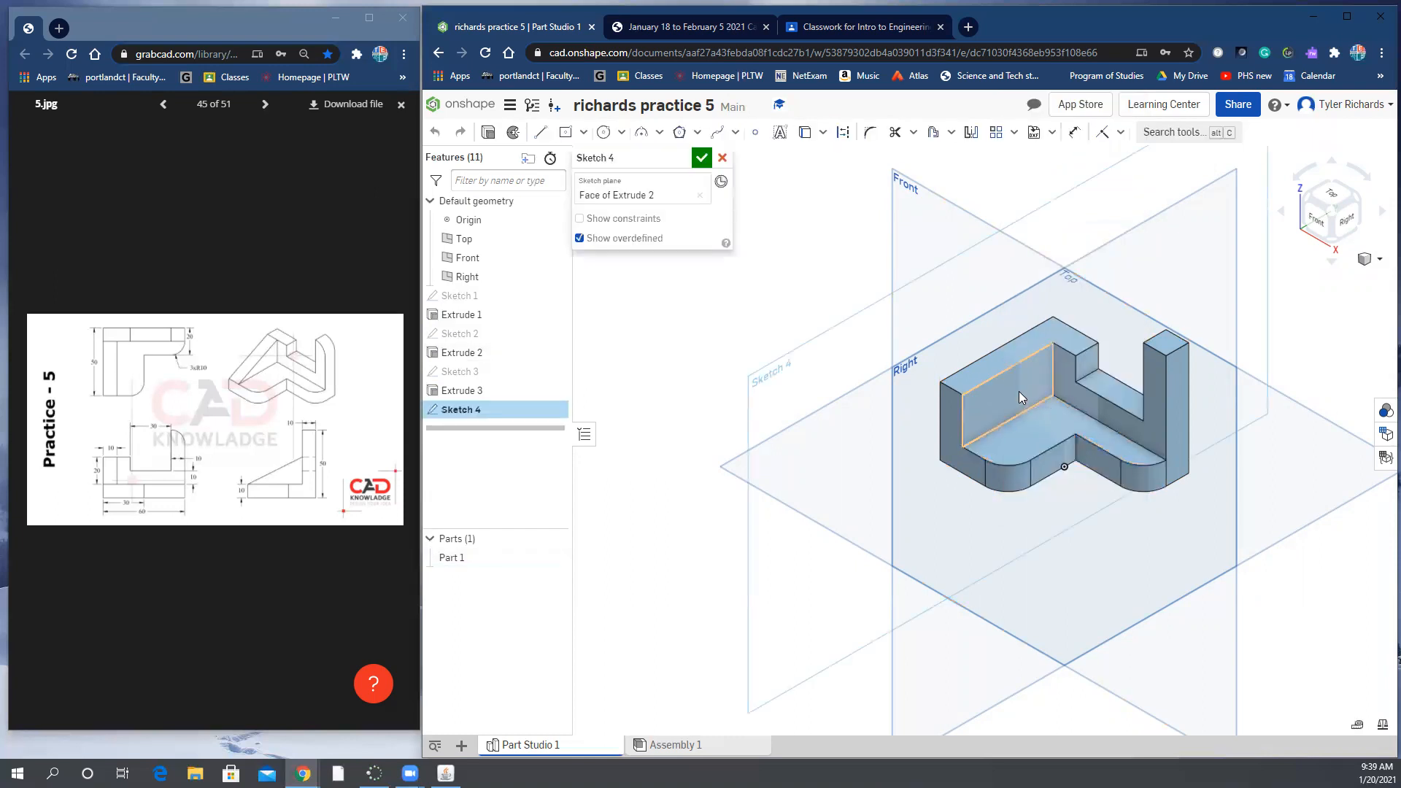
pyautogui.rightClick(998, 394)
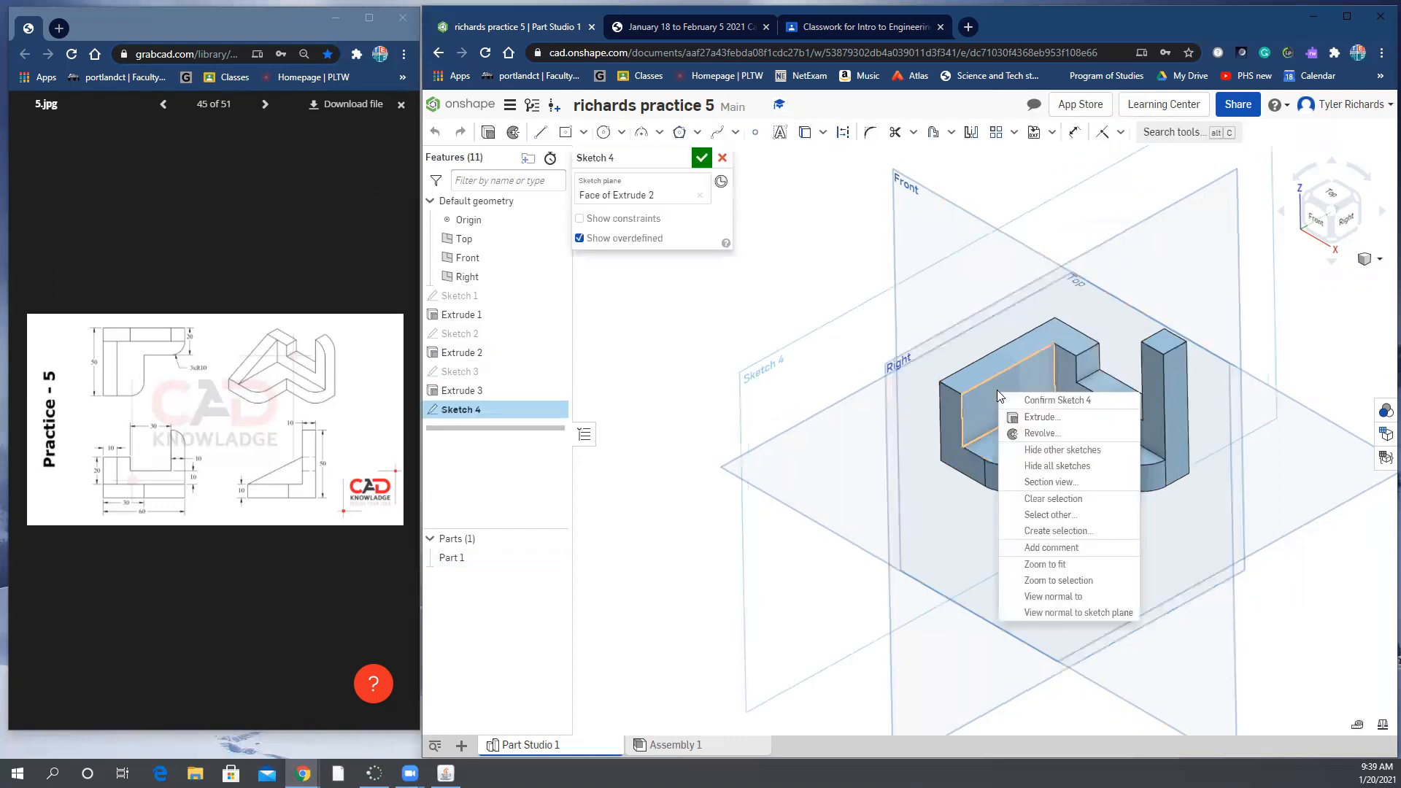
pyautogui.click(1051, 596)
pyautogui.scroll(3, 1003, 456)
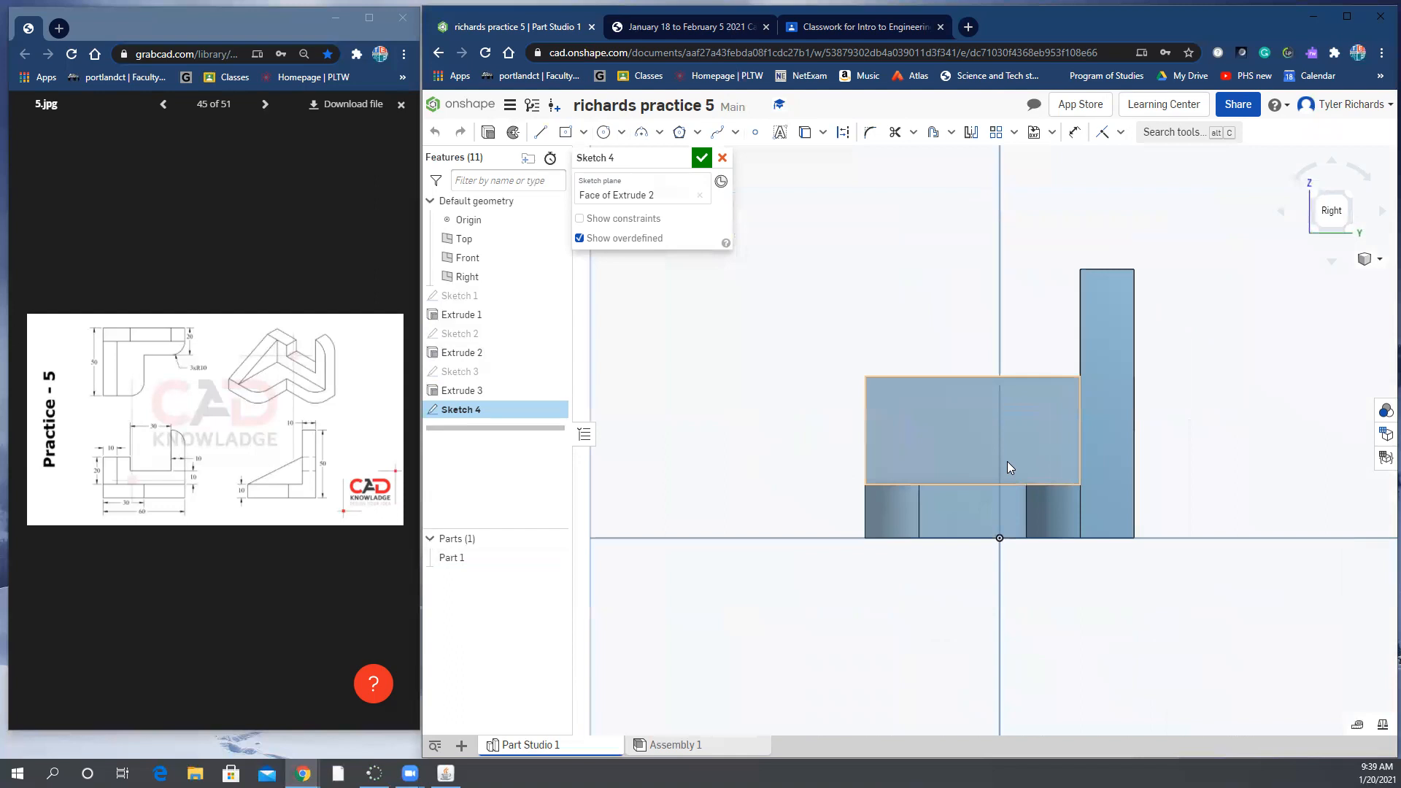
pyautogui.click(540, 132)
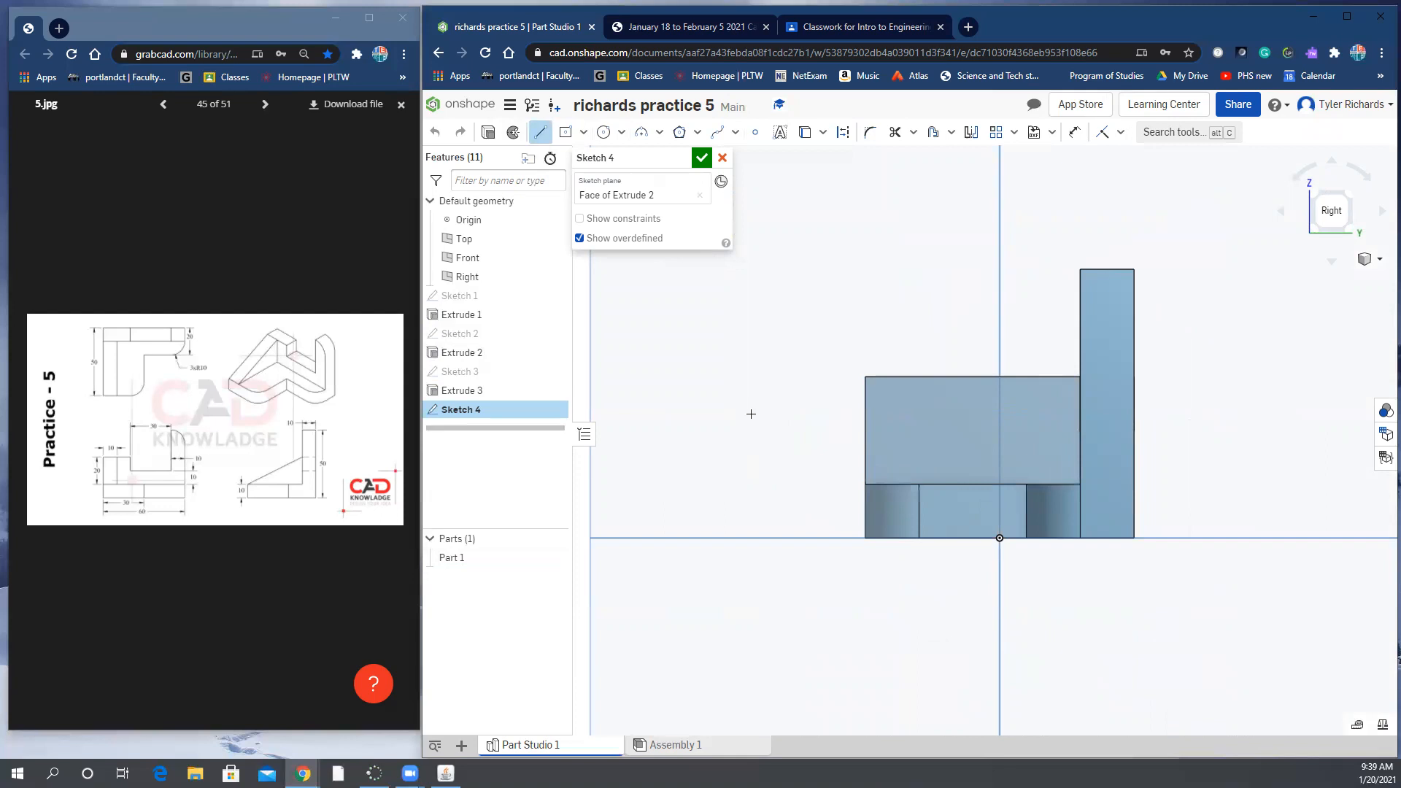
pyautogui.click(1079, 377)
pyautogui.click(865, 483)
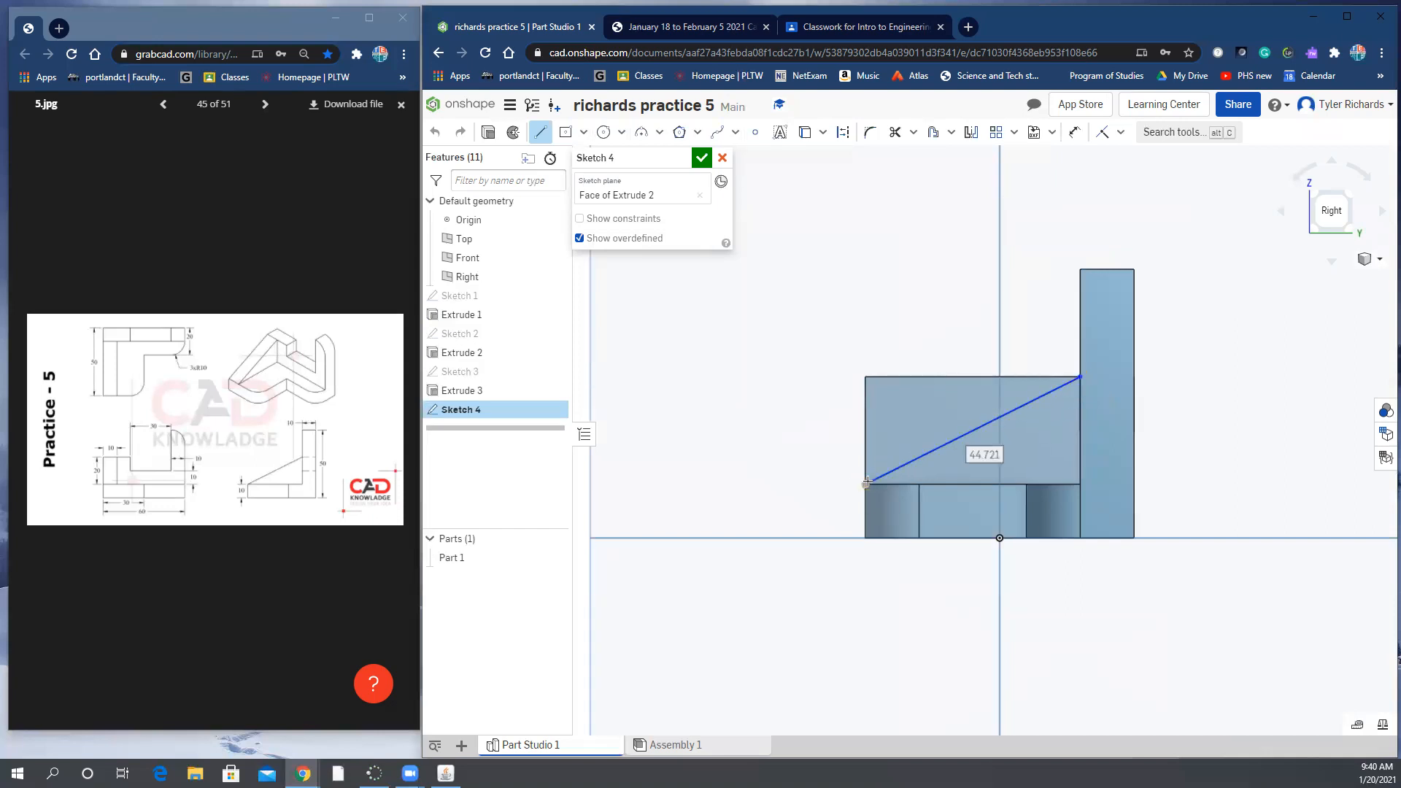
pyautogui.click(866, 376)
pyautogui.click(1080, 377)
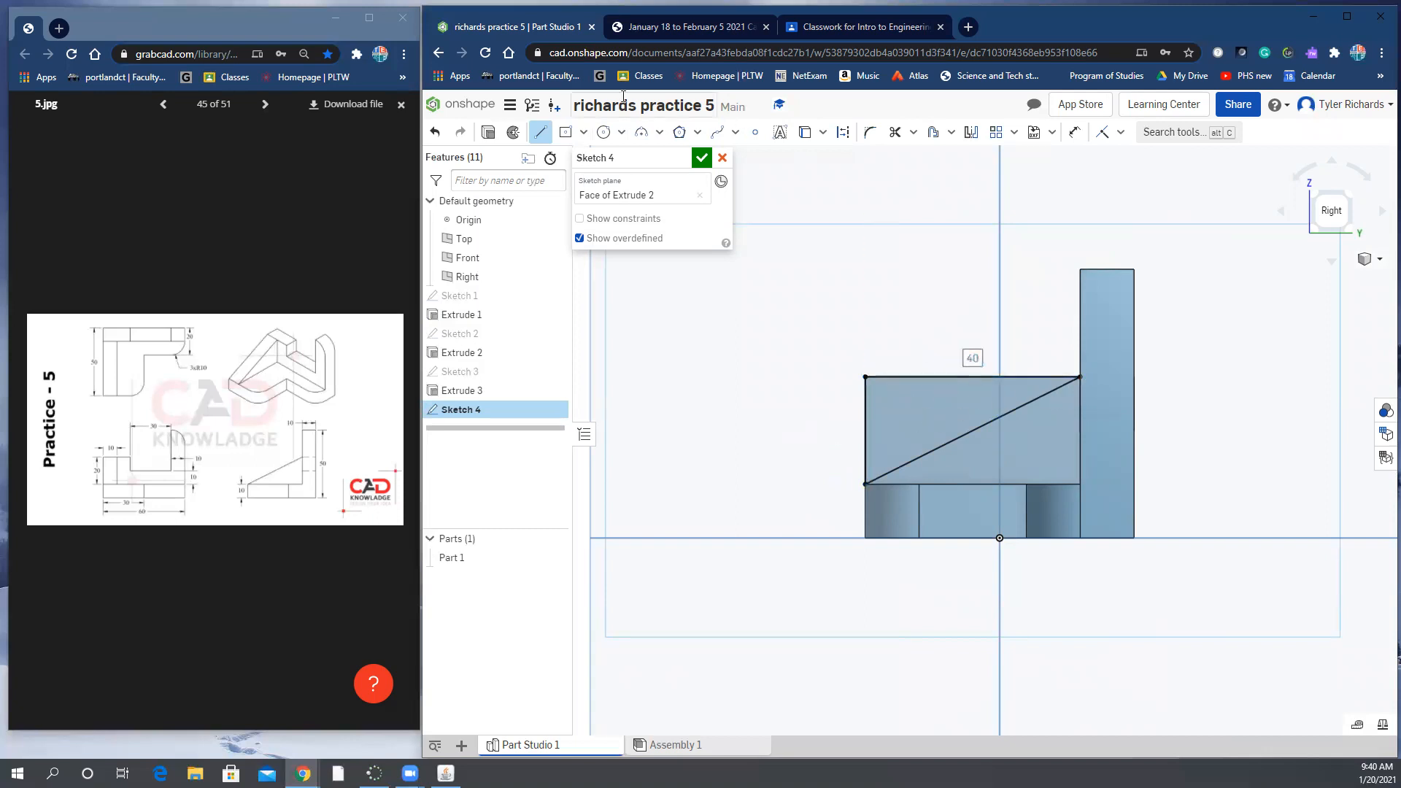
# Cut the triangle through the side wall with a Remove extrude set to Through all to form the slope.
pyautogui.click(1380, 259)
pyautogui.click(1293, 291)
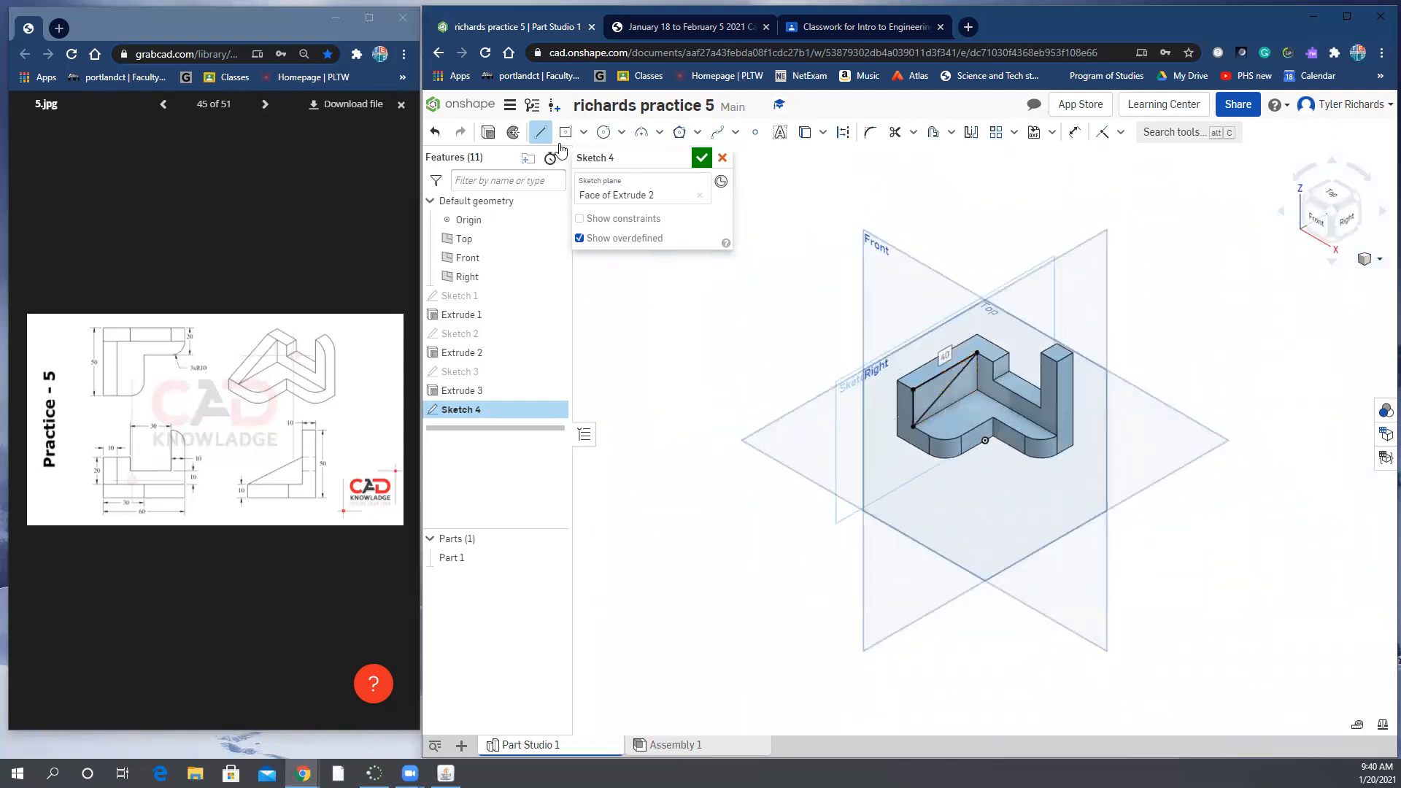
pyautogui.click(489, 133)
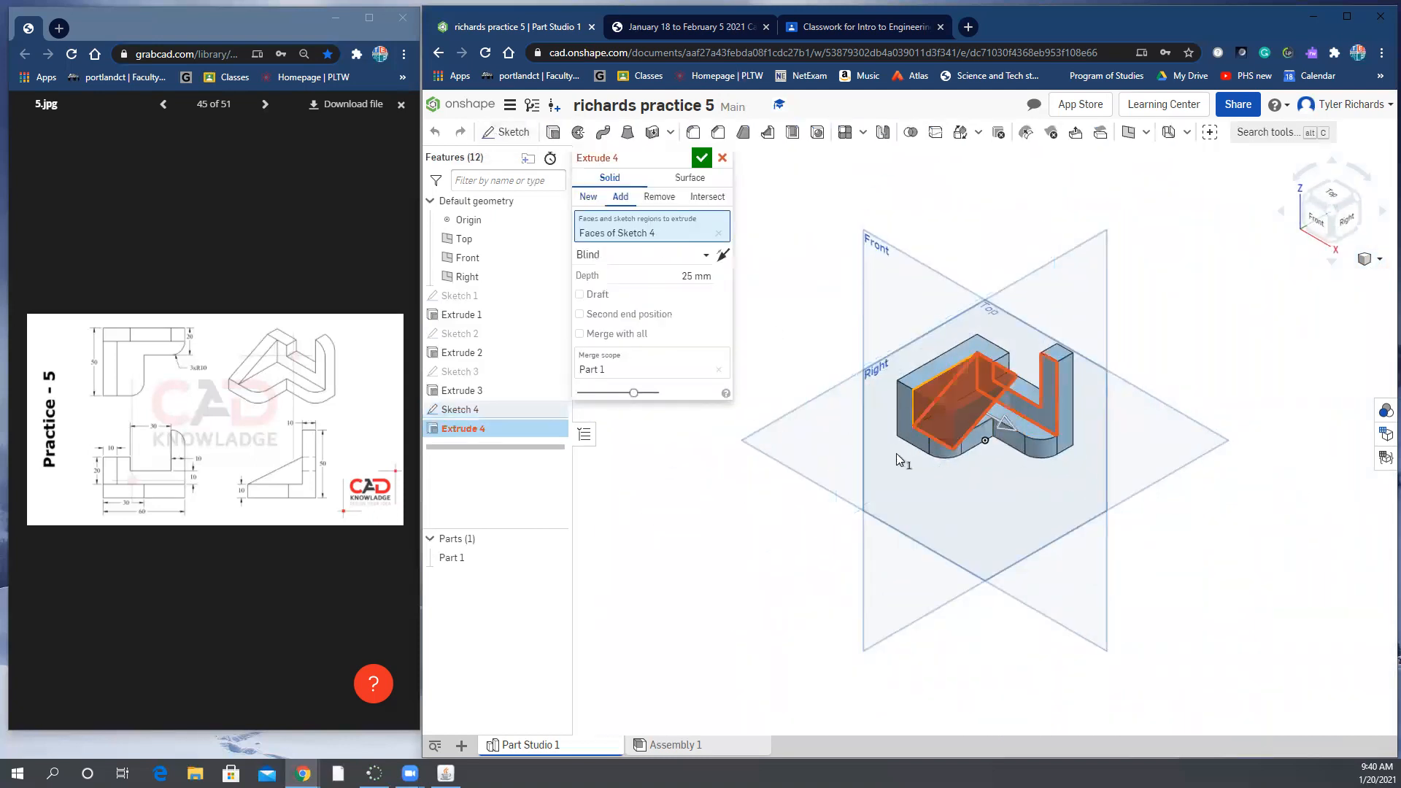
pyautogui.click(654, 199)
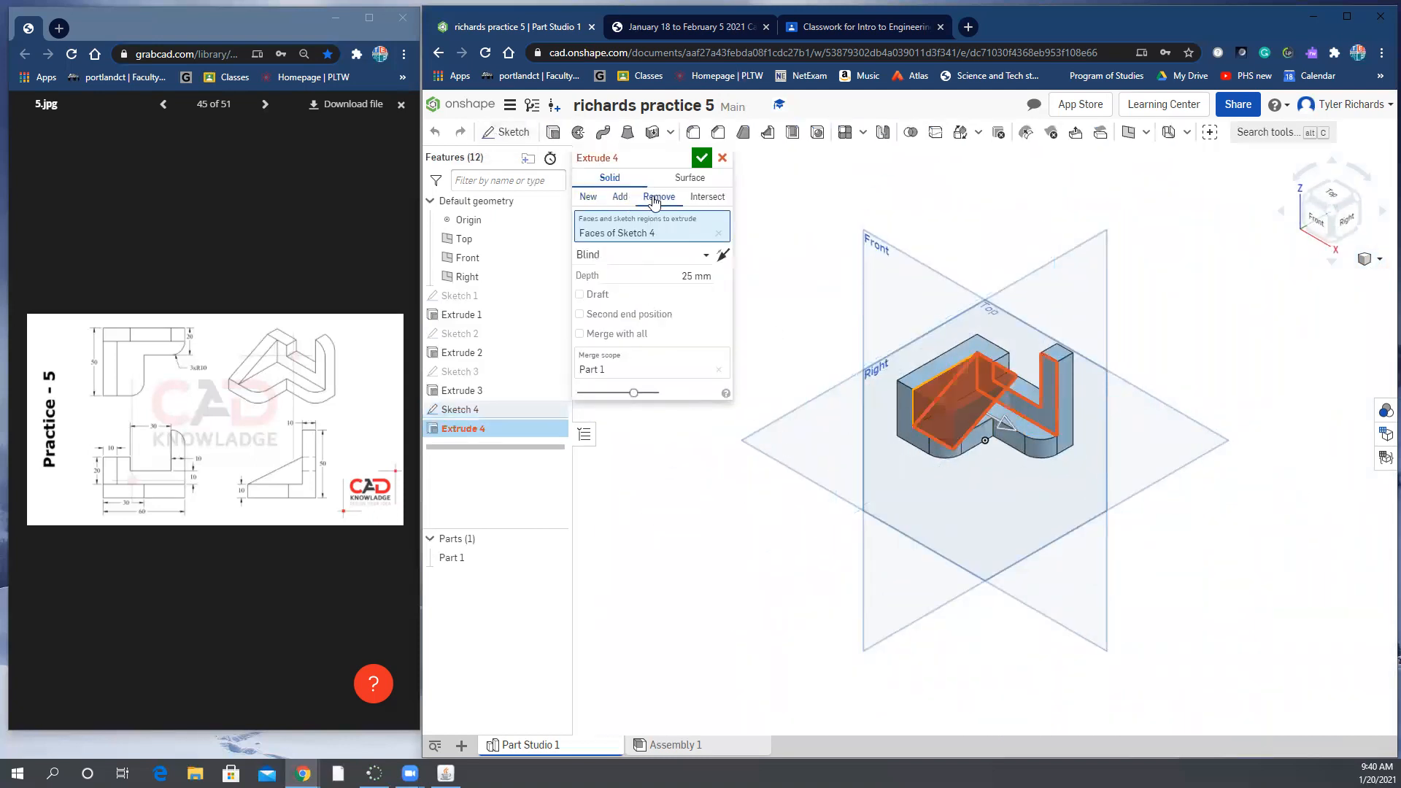
pyautogui.click(622, 256)
pyautogui.click(619, 392)
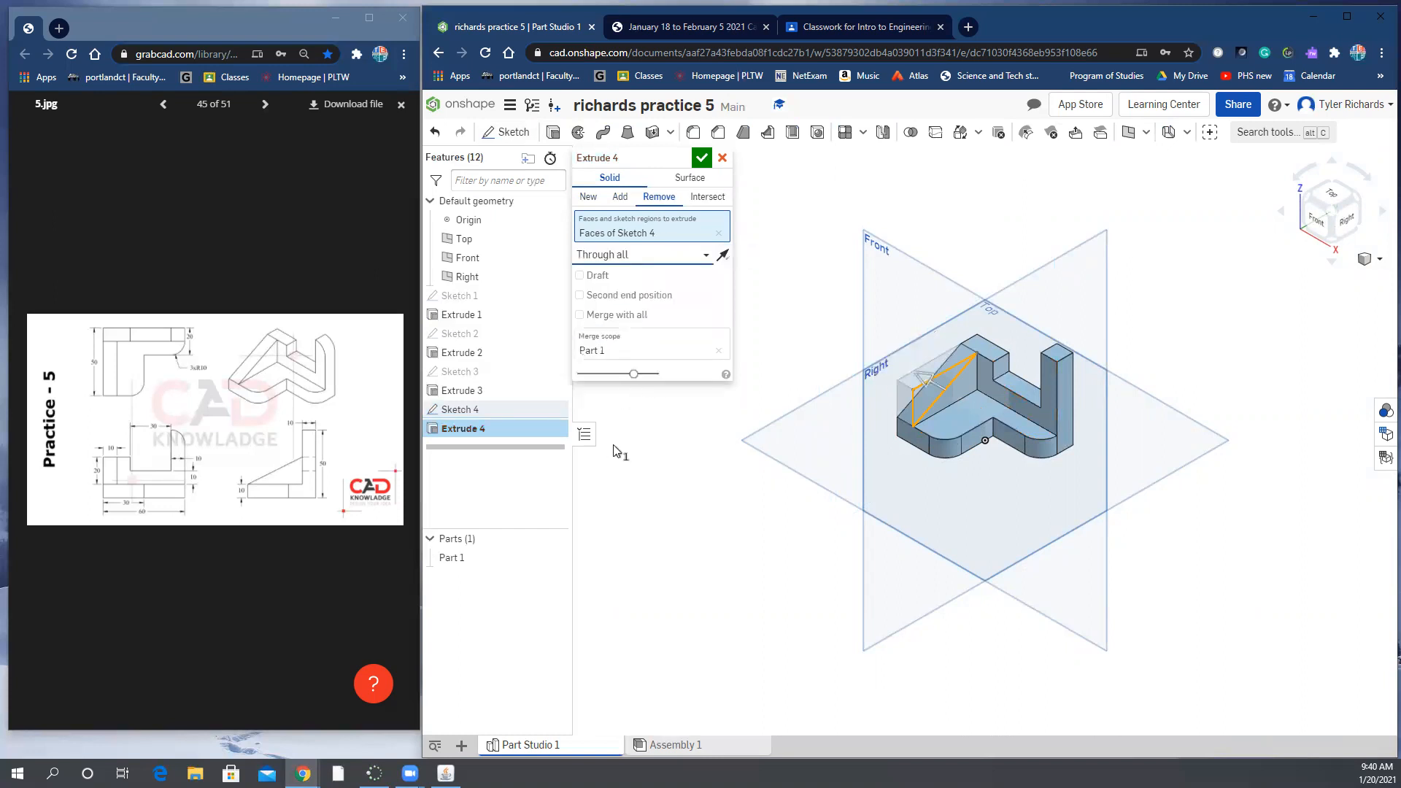
pyautogui.click(702, 156)
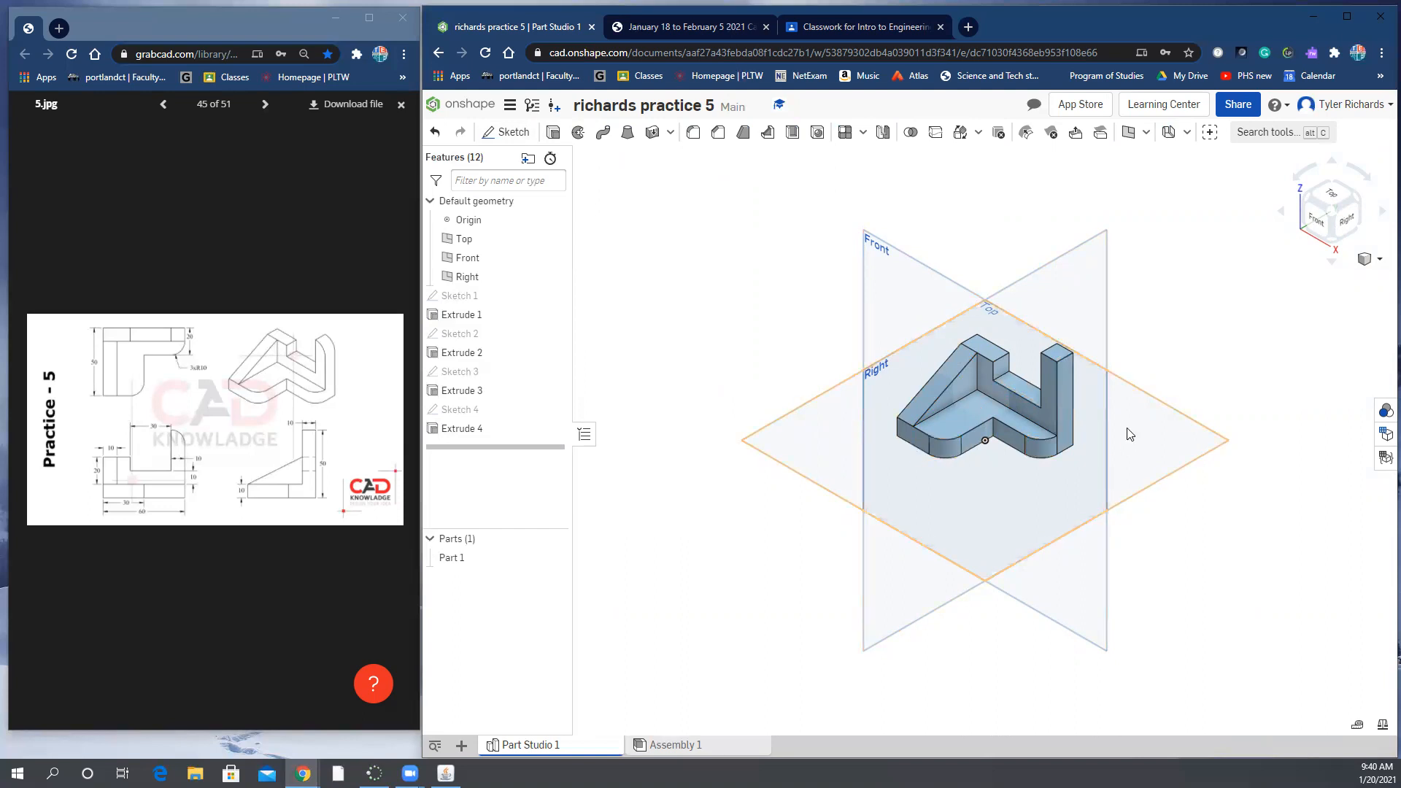
# Fillet the outer top edge of the tall upright on the back wall with a 10 mm radius.
pyautogui.scroll(-1, 1153, 361)
pyautogui.scroll(-1, 1137, 339)
pyautogui.scroll(3, 1137, 340)
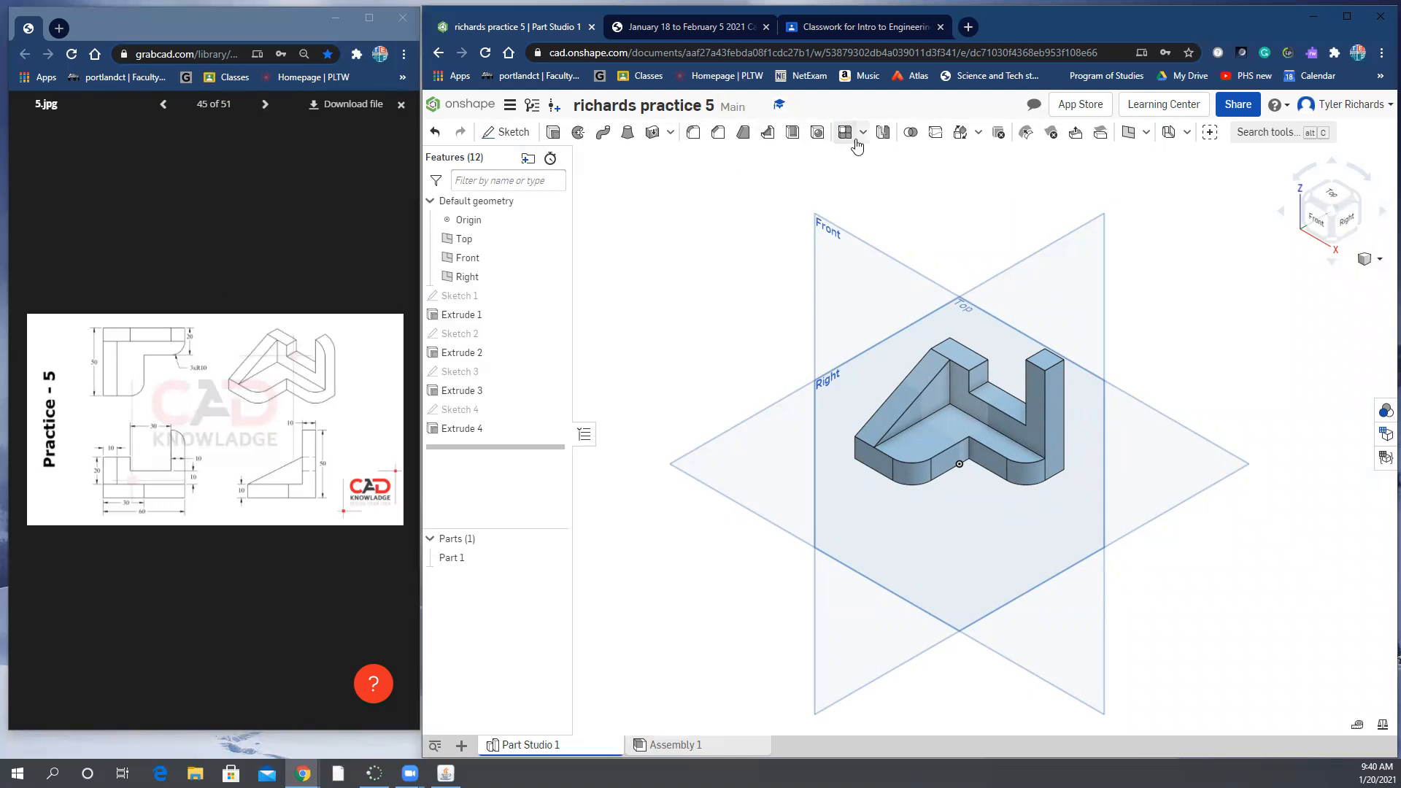
pyautogui.click(693, 134)
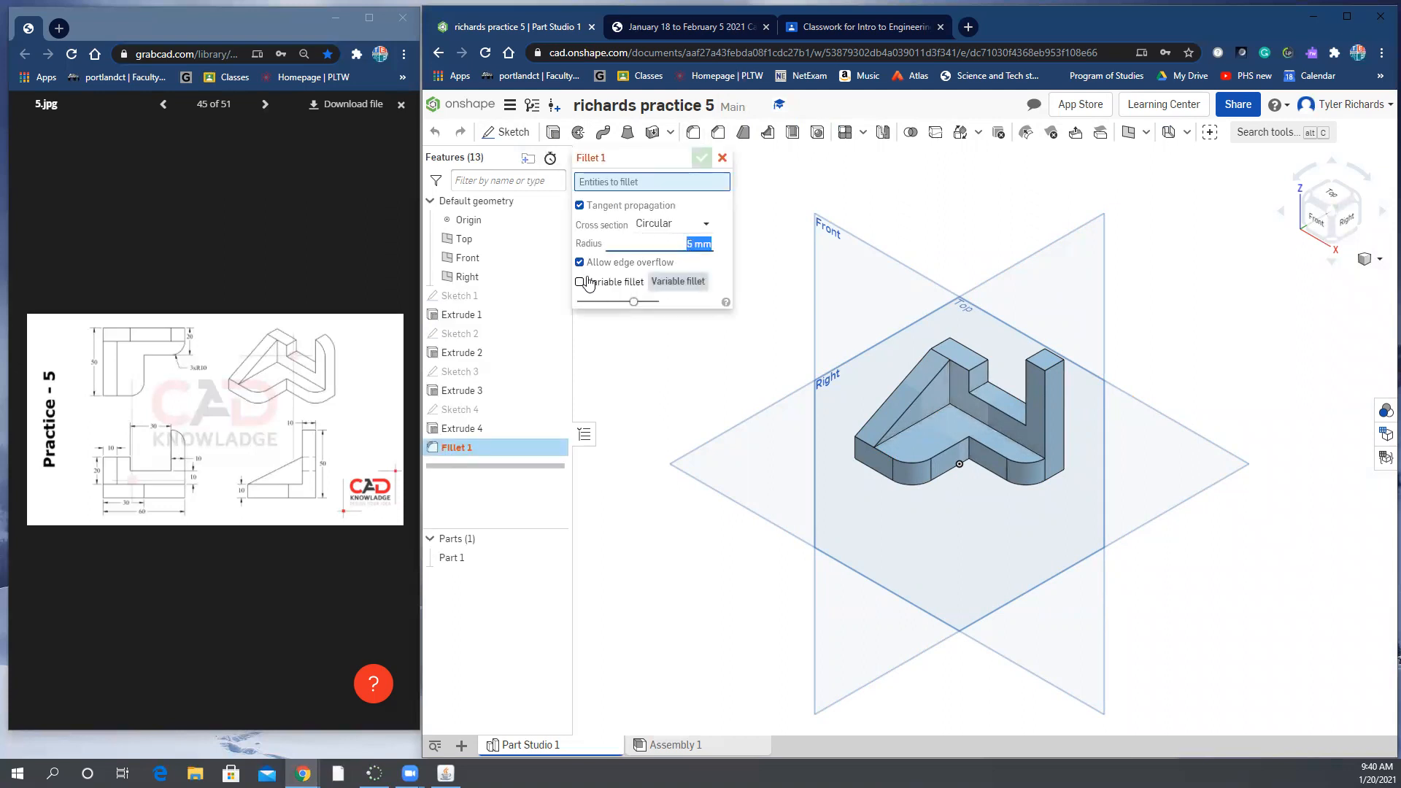
pyautogui.write('10')
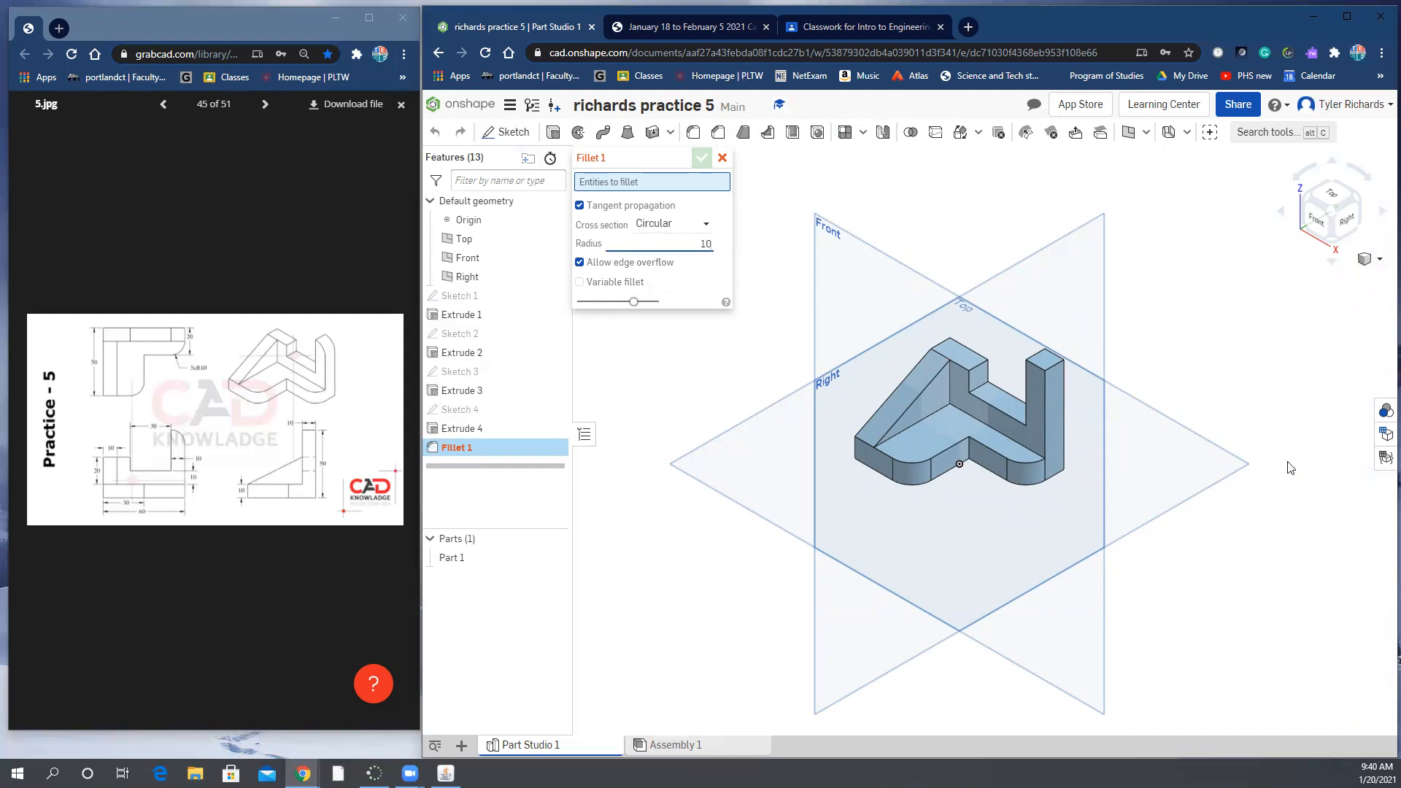
pyautogui.click(1056, 369)
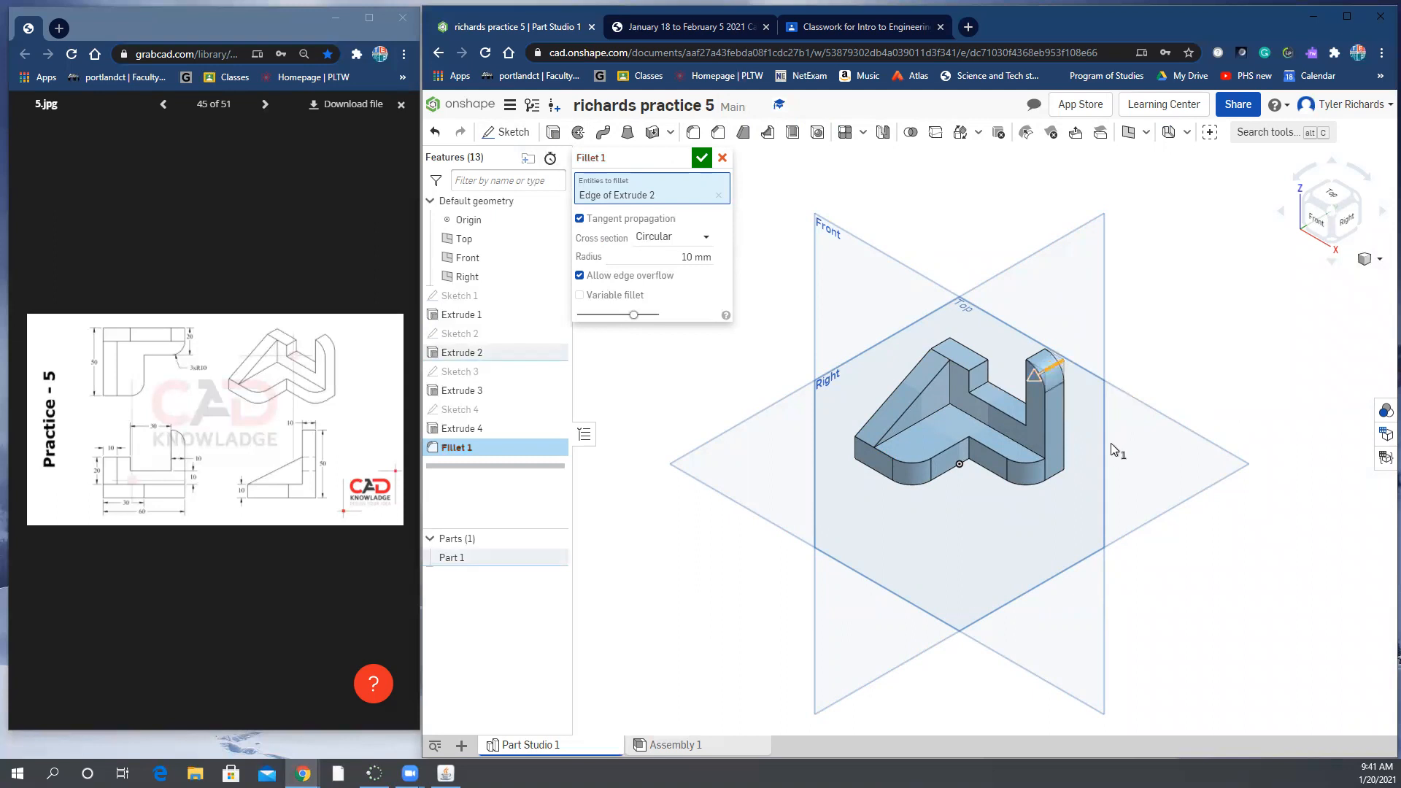
pyautogui.click(702, 158)
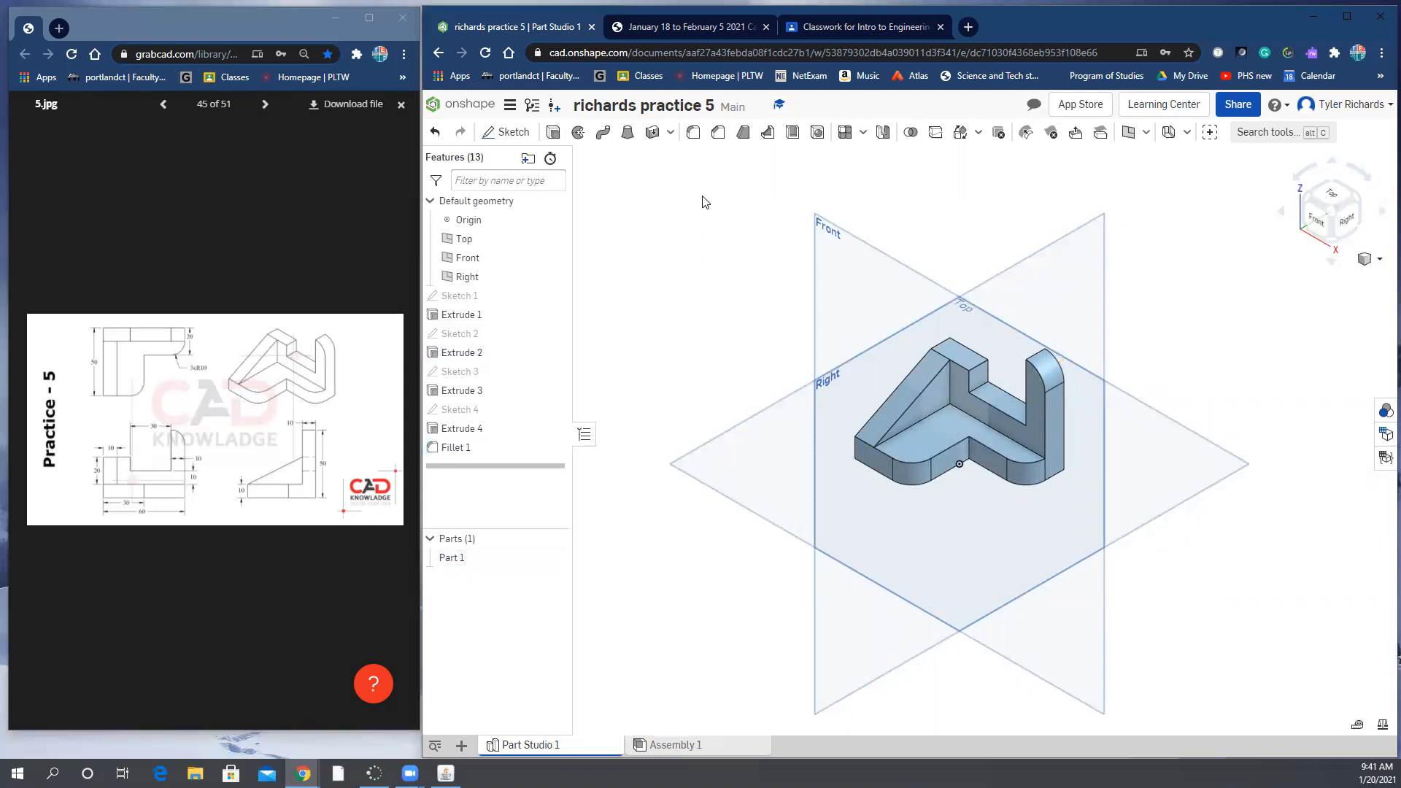